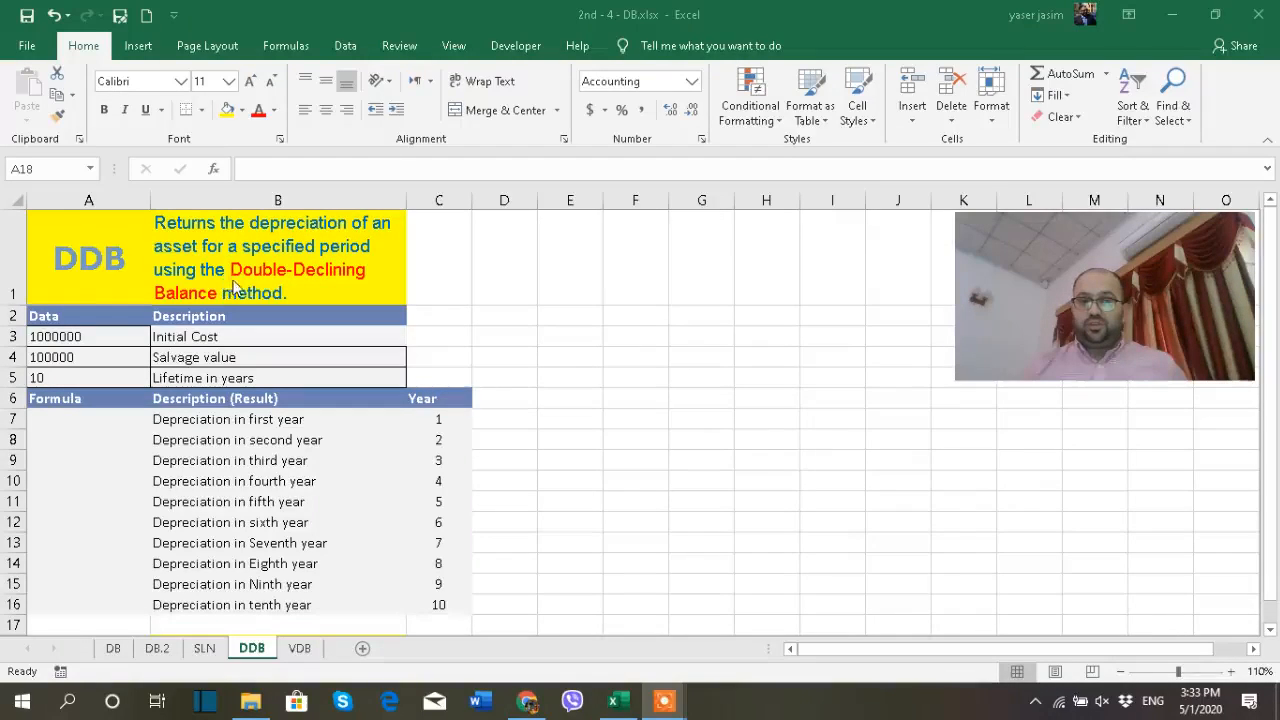
Review the asset data on the DB and DDB sheets and the period descriptions on the VDB sheet, then return to DDB
click(113, 648)
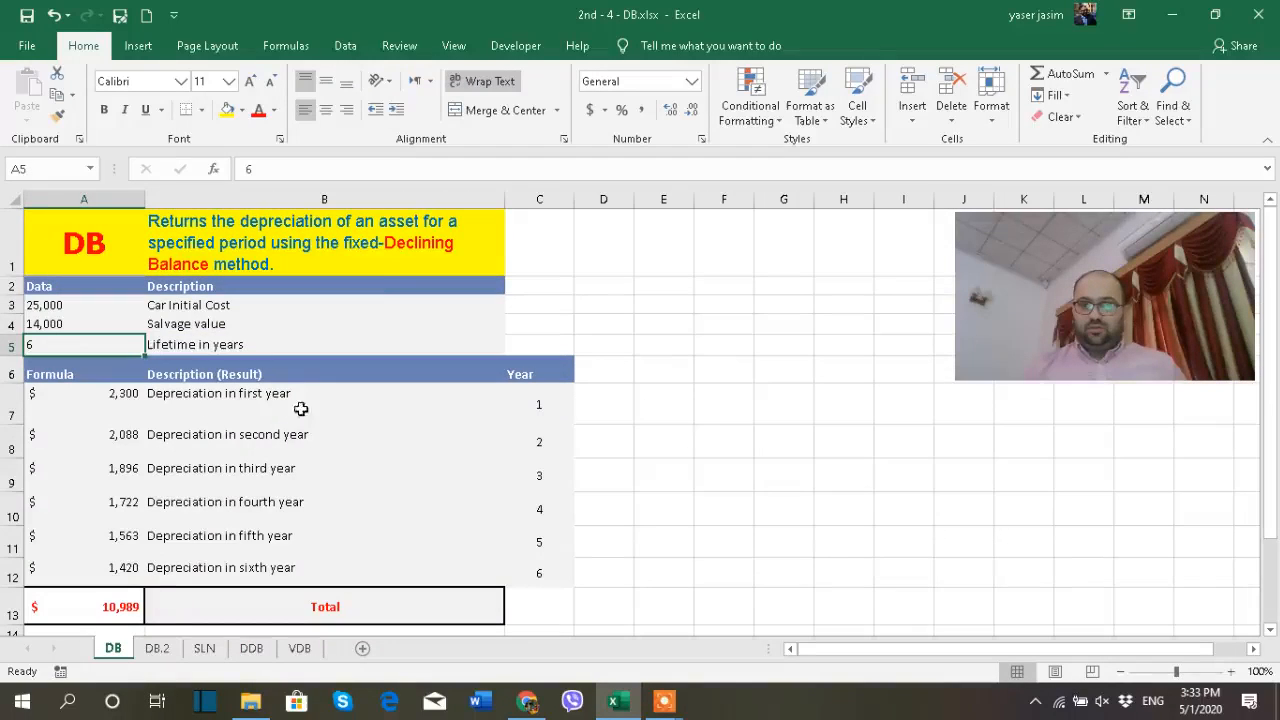
click(251, 648)
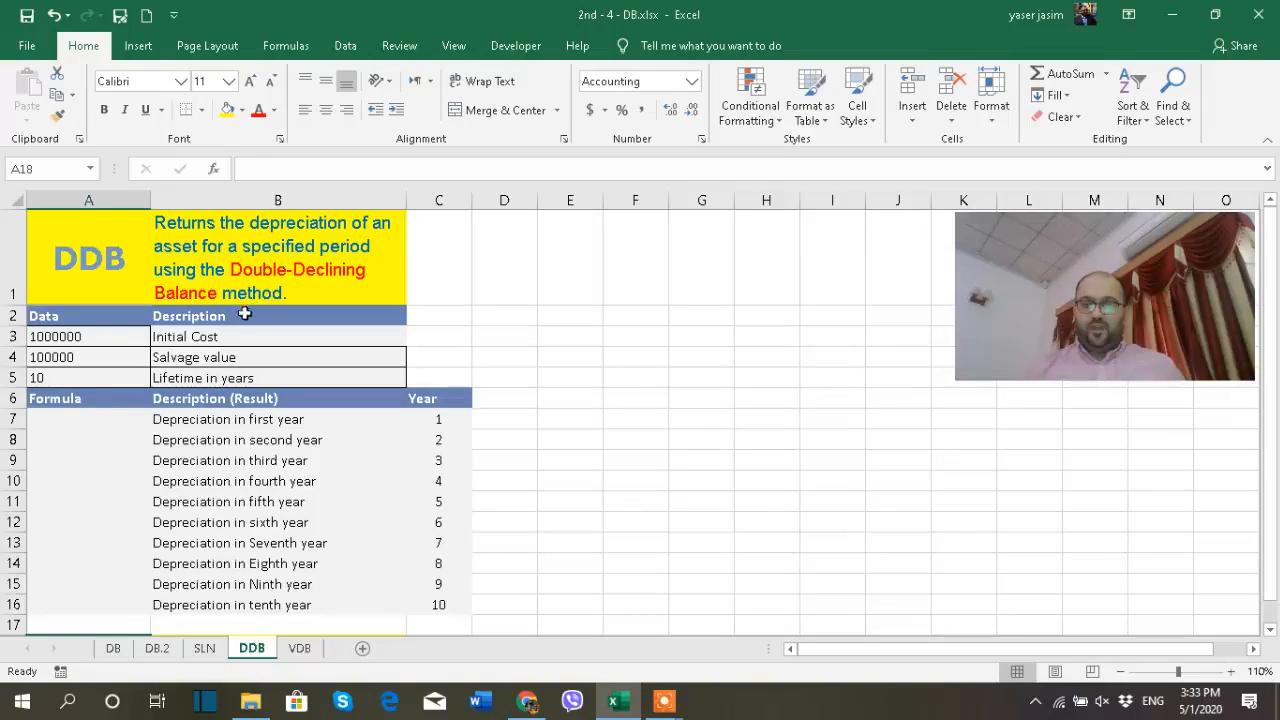
click(118, 339)
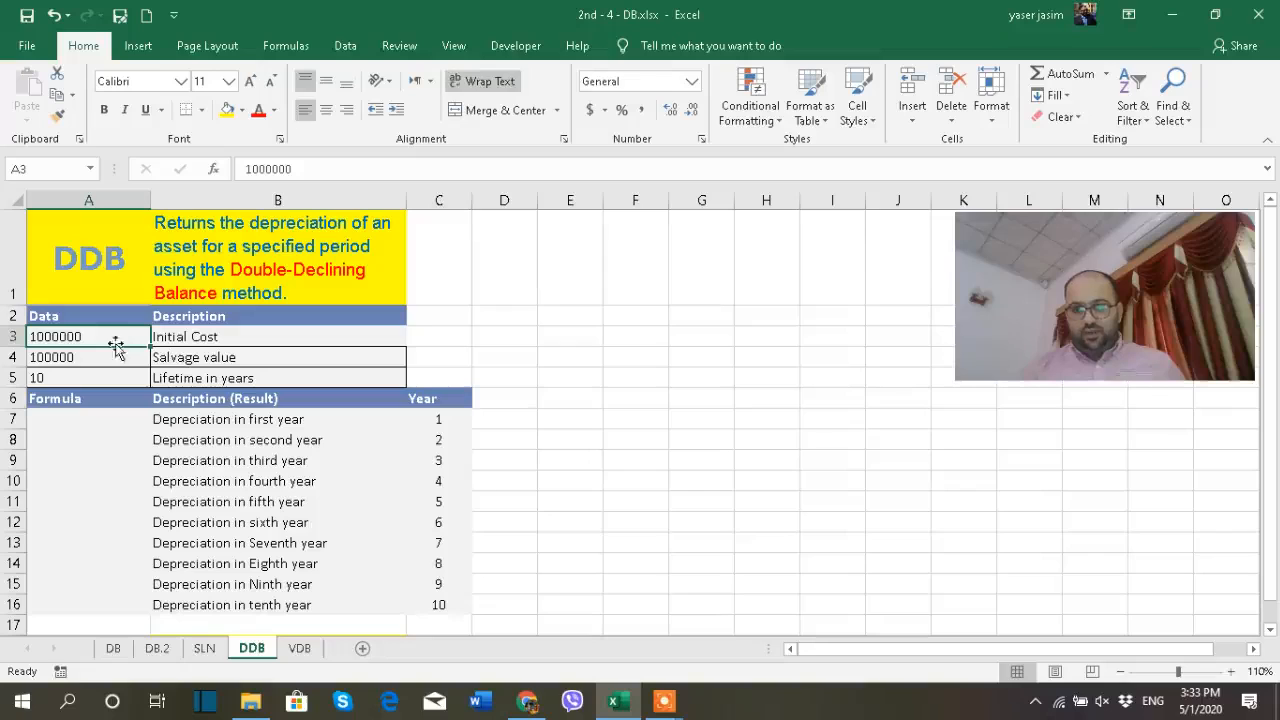
click(103, 362)
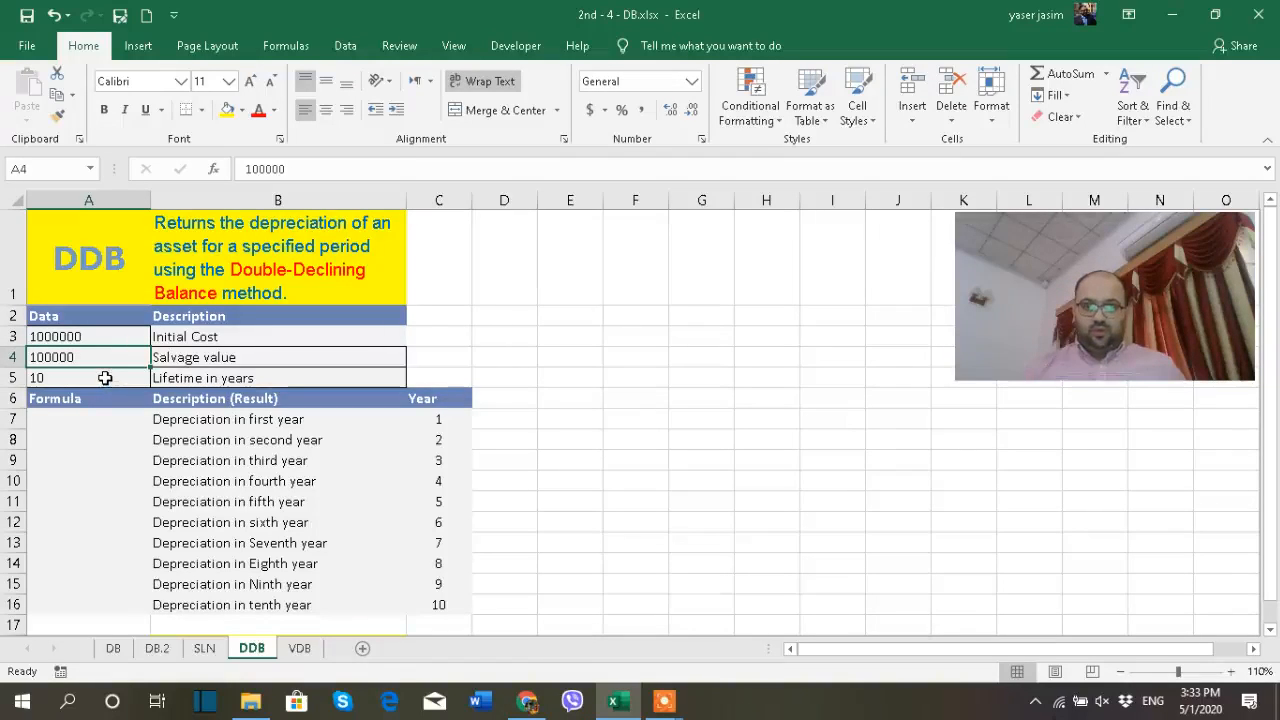
click(105, 378)
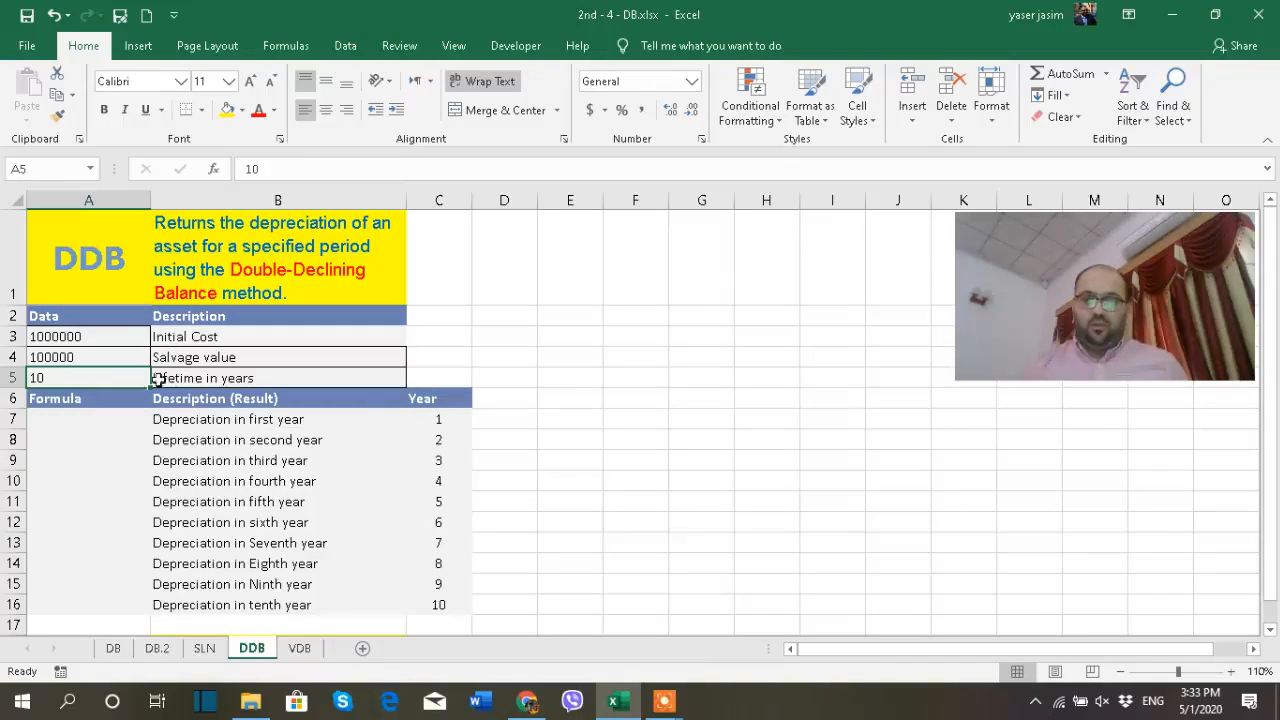
click(300, 648)
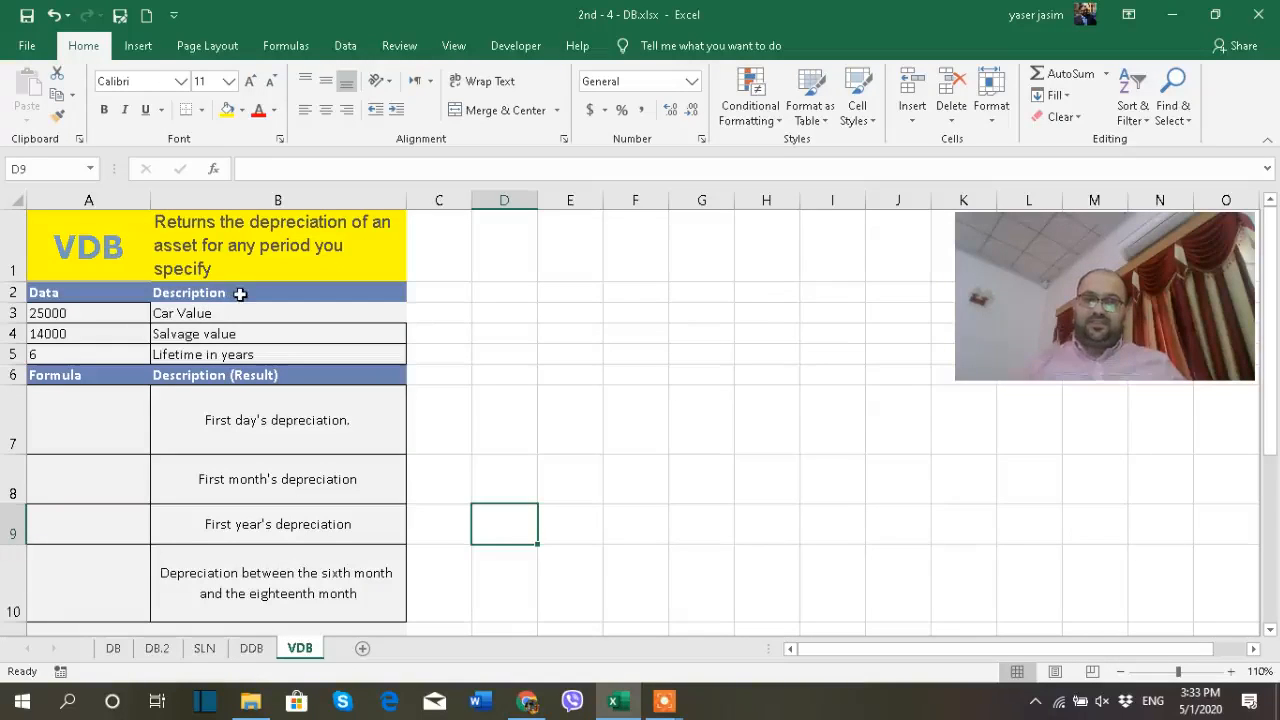
click(221, 418)
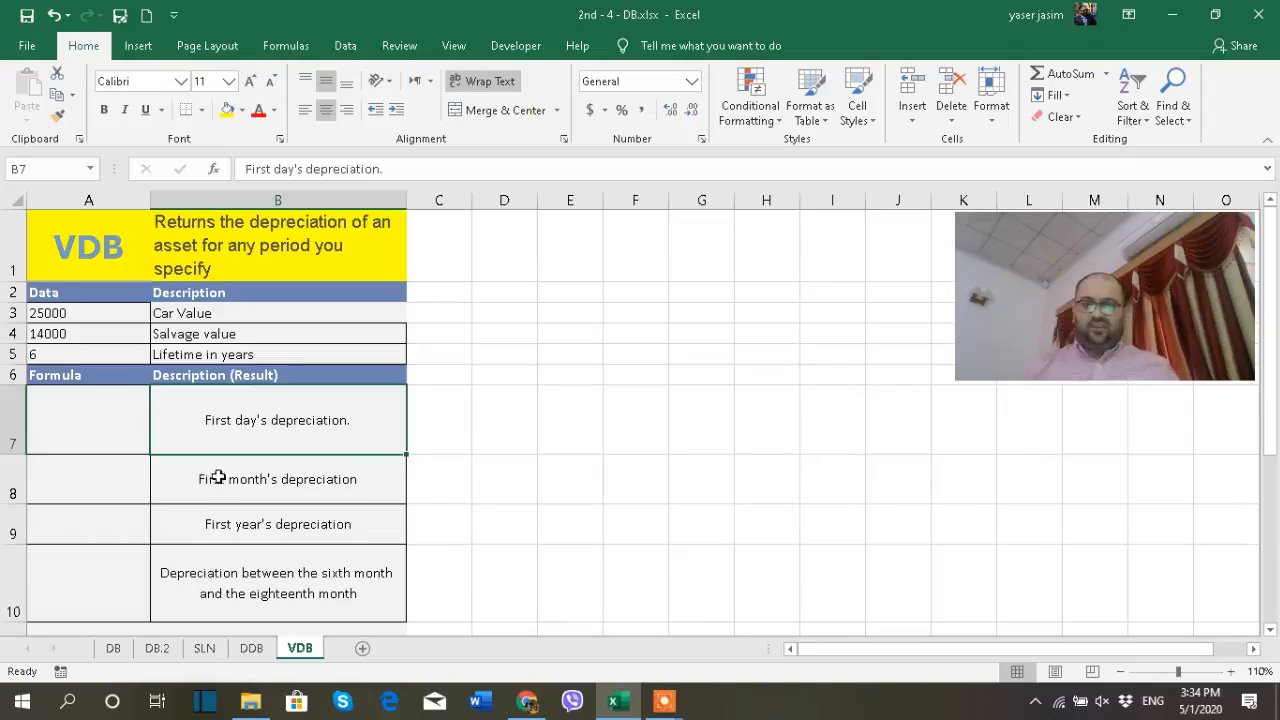
click(260, 487)
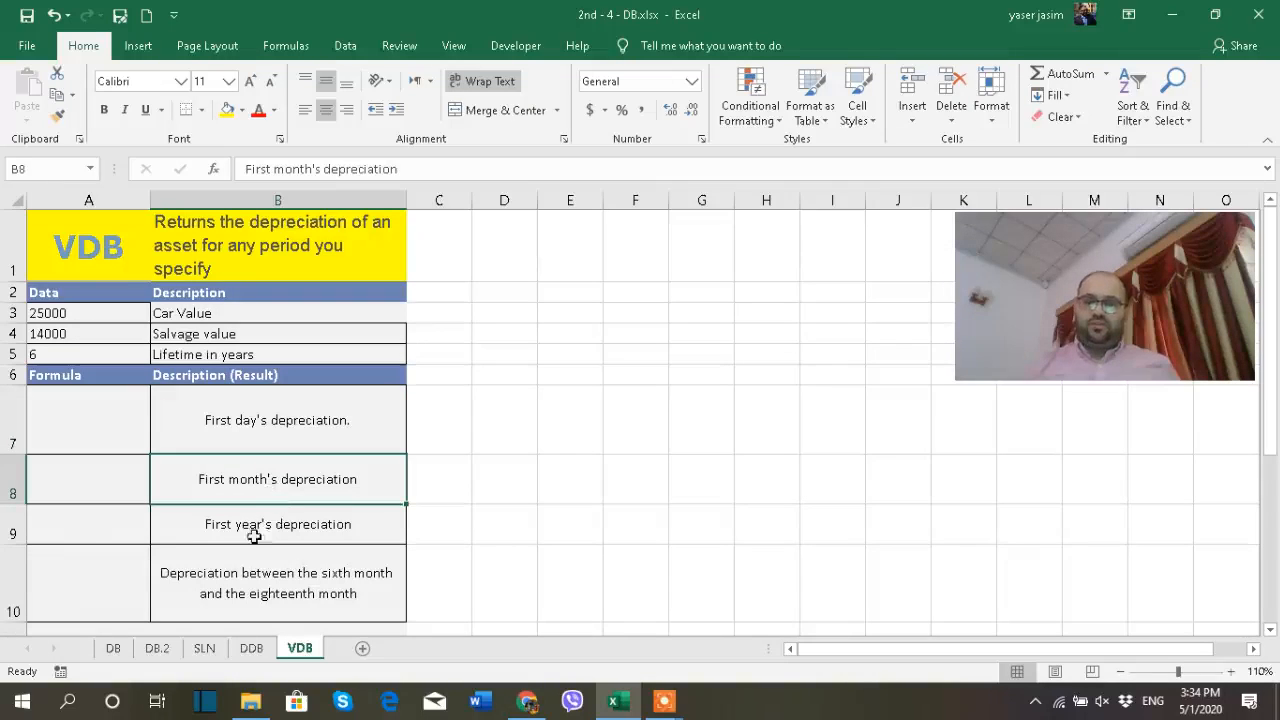
click(248, 532)
click(254, 576)
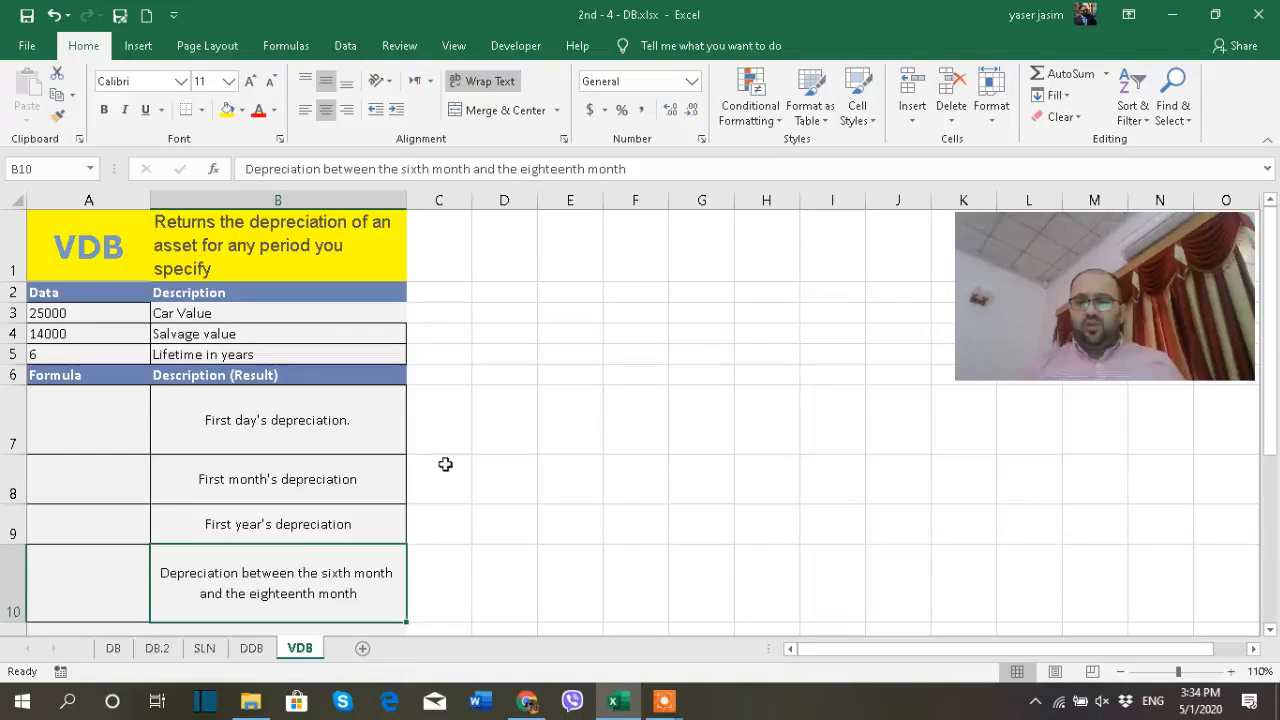
click(251, 648)
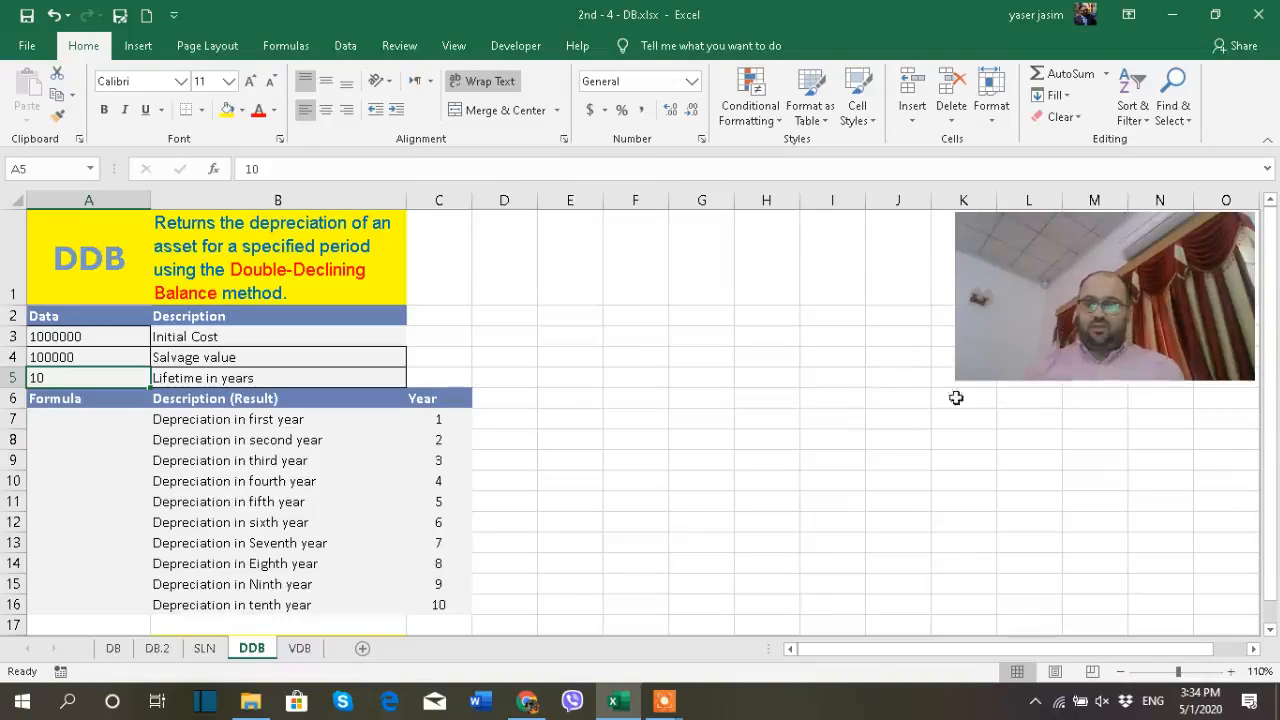
mouse_move(684, 688)
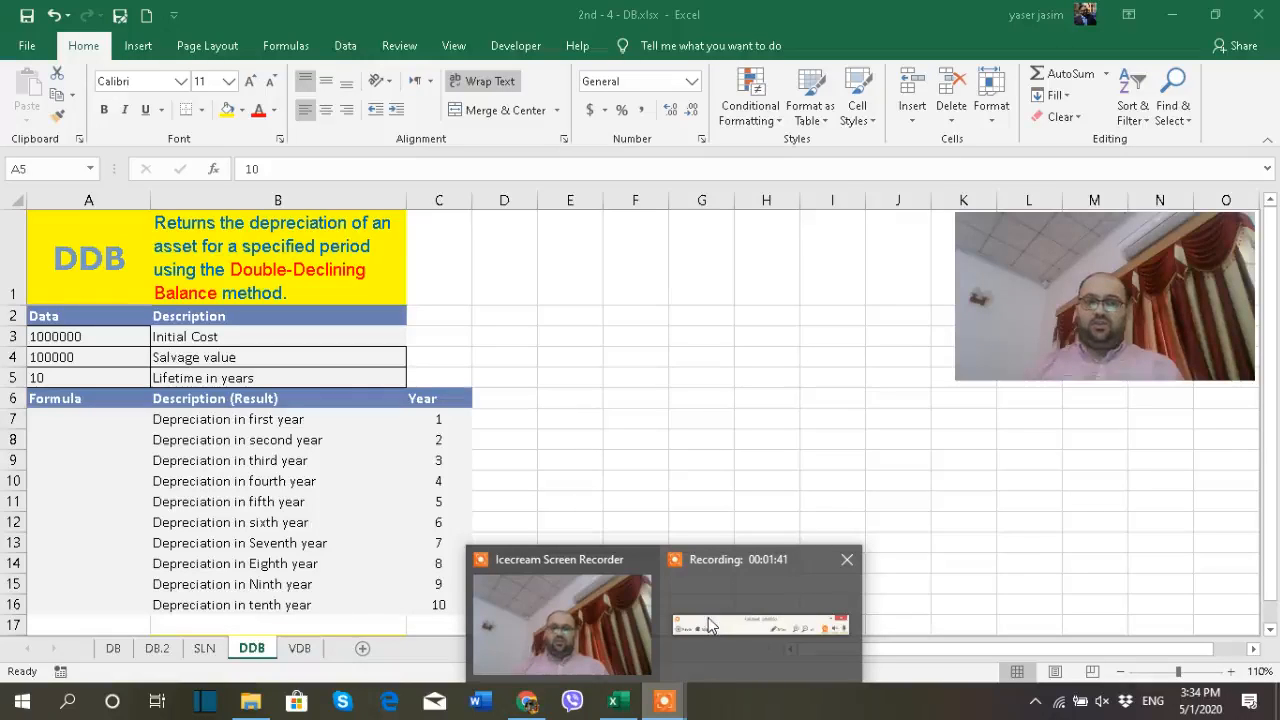
click(716, 630)
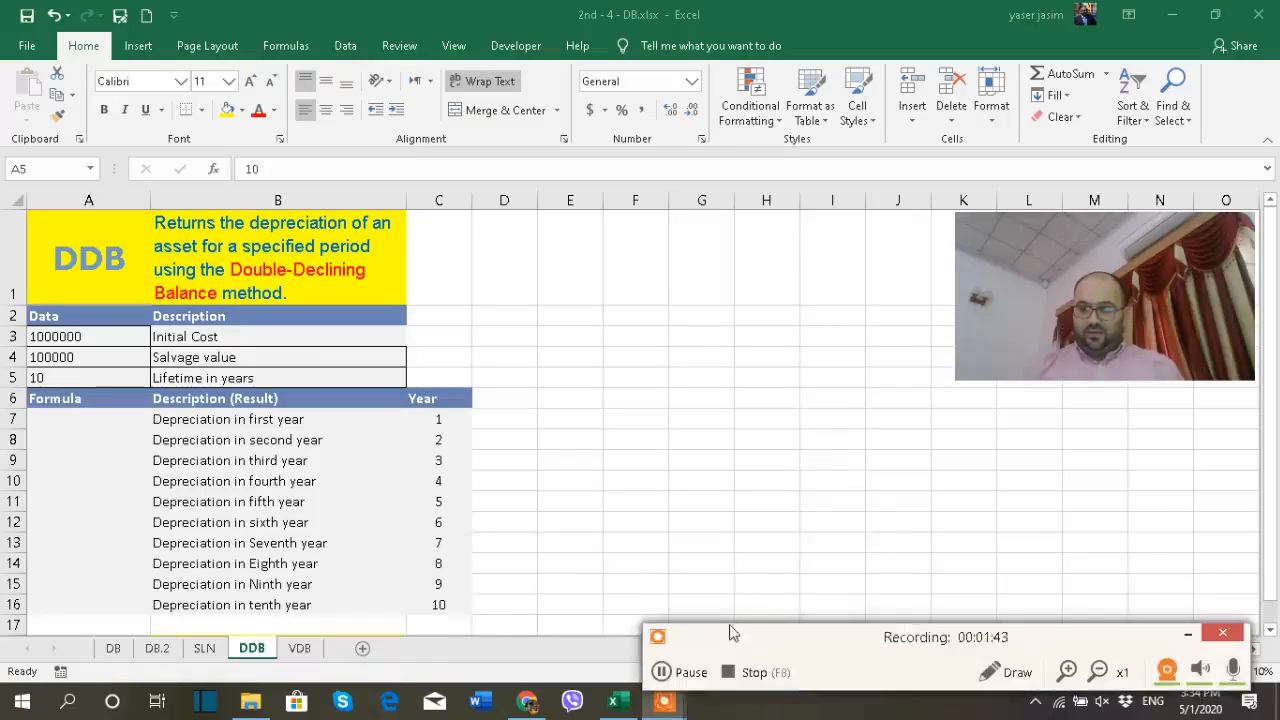
click(697, 678)
click(690, 674)
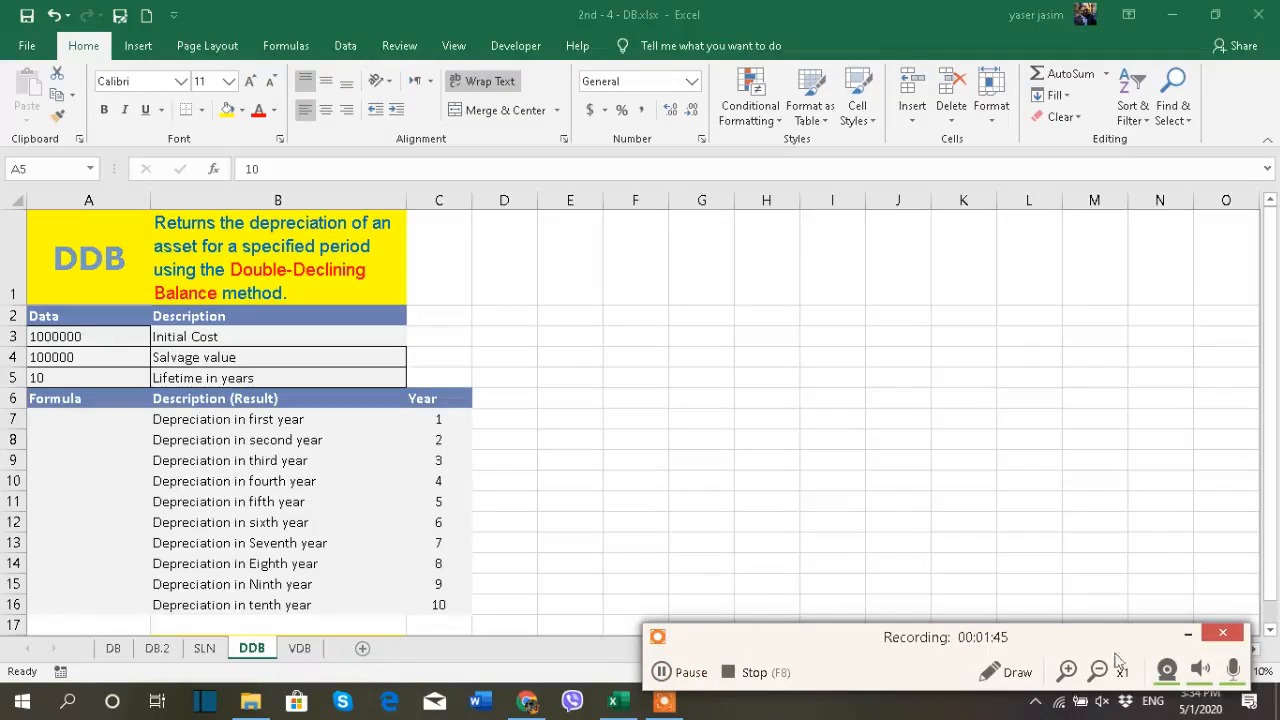
click(1184, 636)
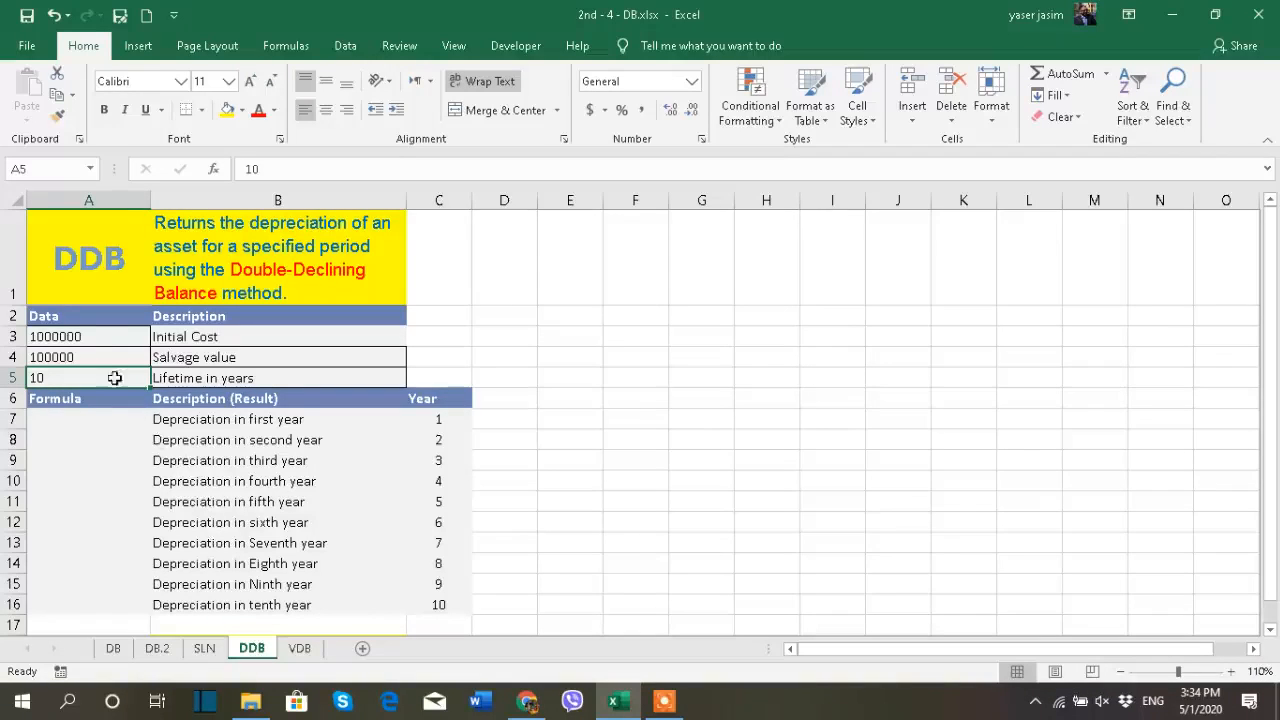
Format the initial cost and salvage value in A3:A4 as English (United States) dollar accounting with no decimal places
click(91, 341)
drag(91, 341, 90, 355)
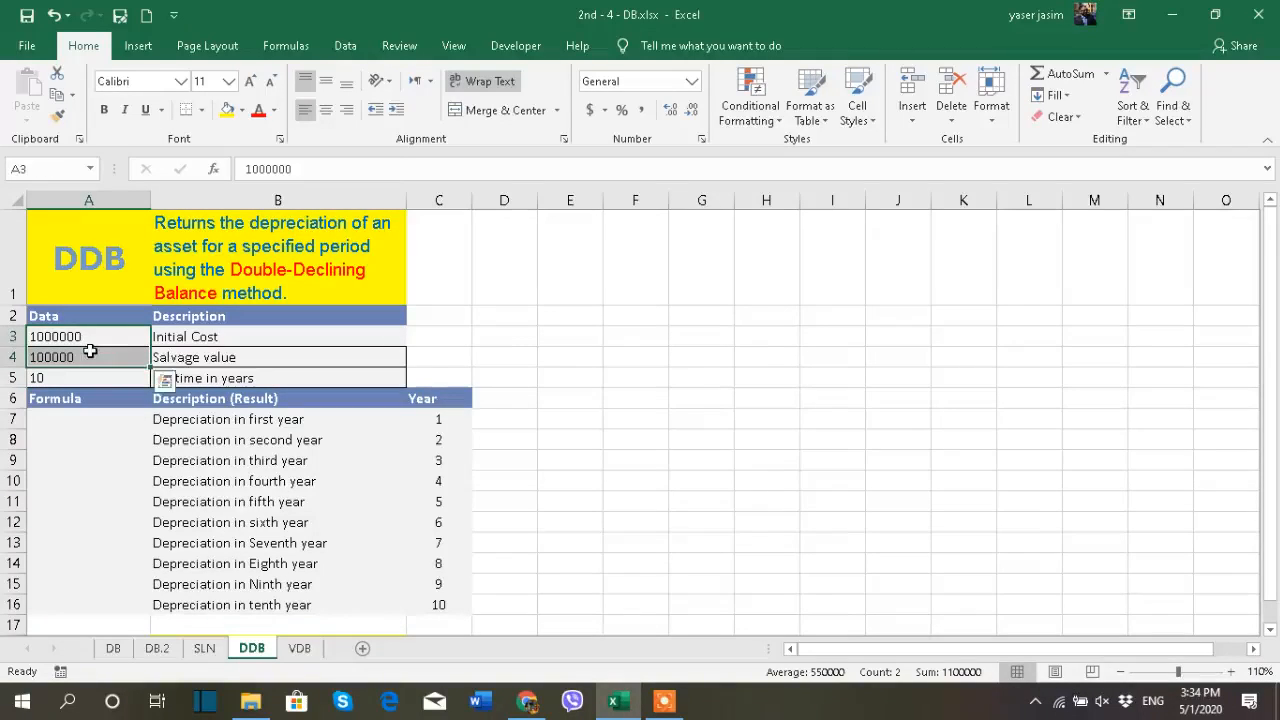
click(604, 111)
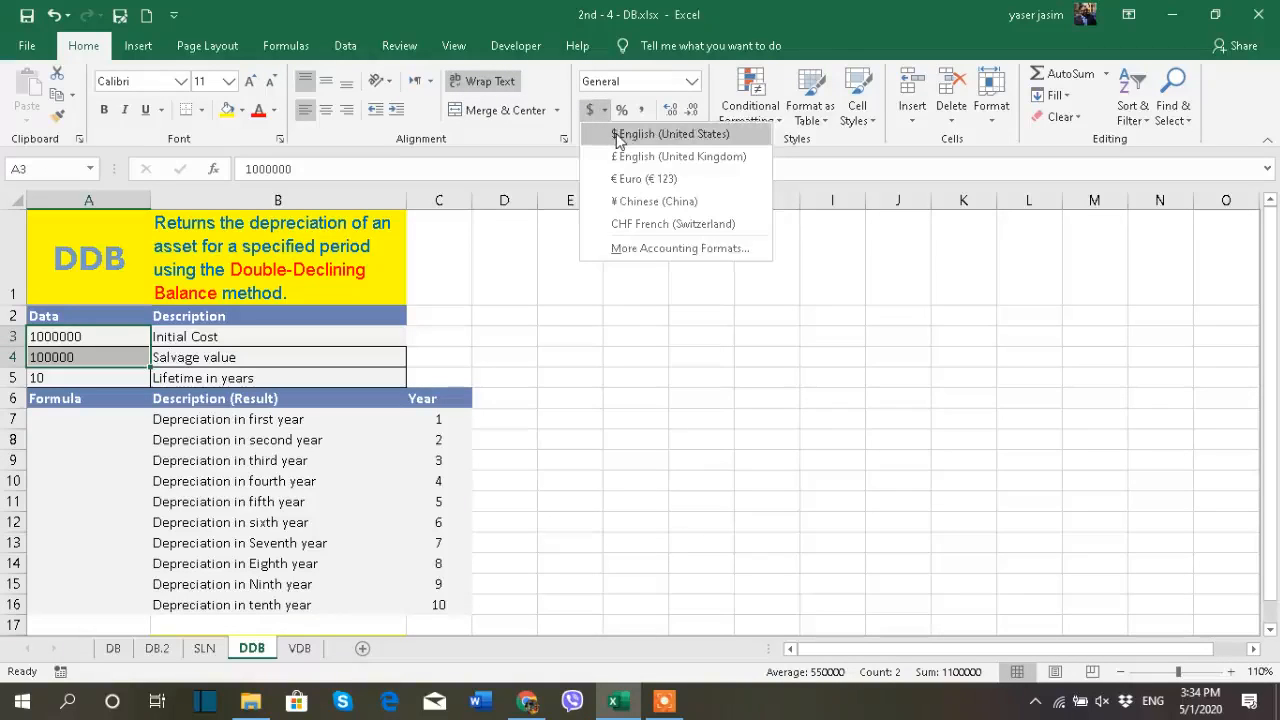
click(622, 134)
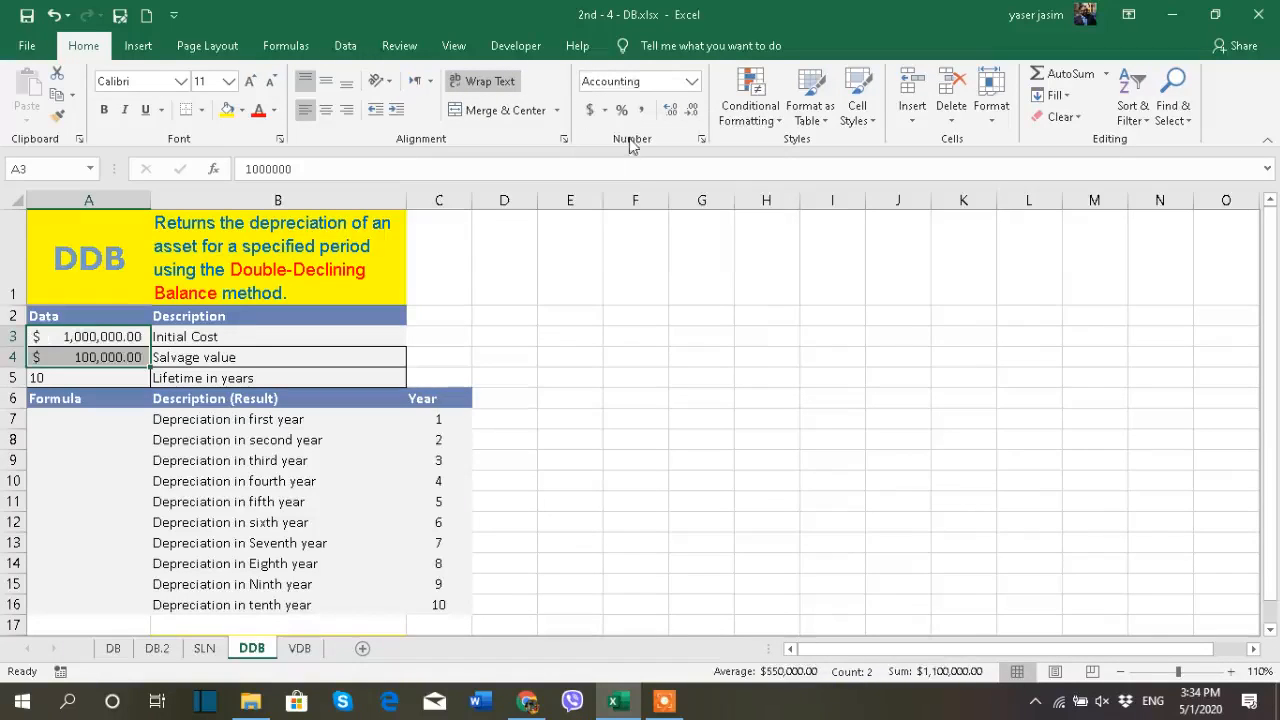
double_click(690, 110)
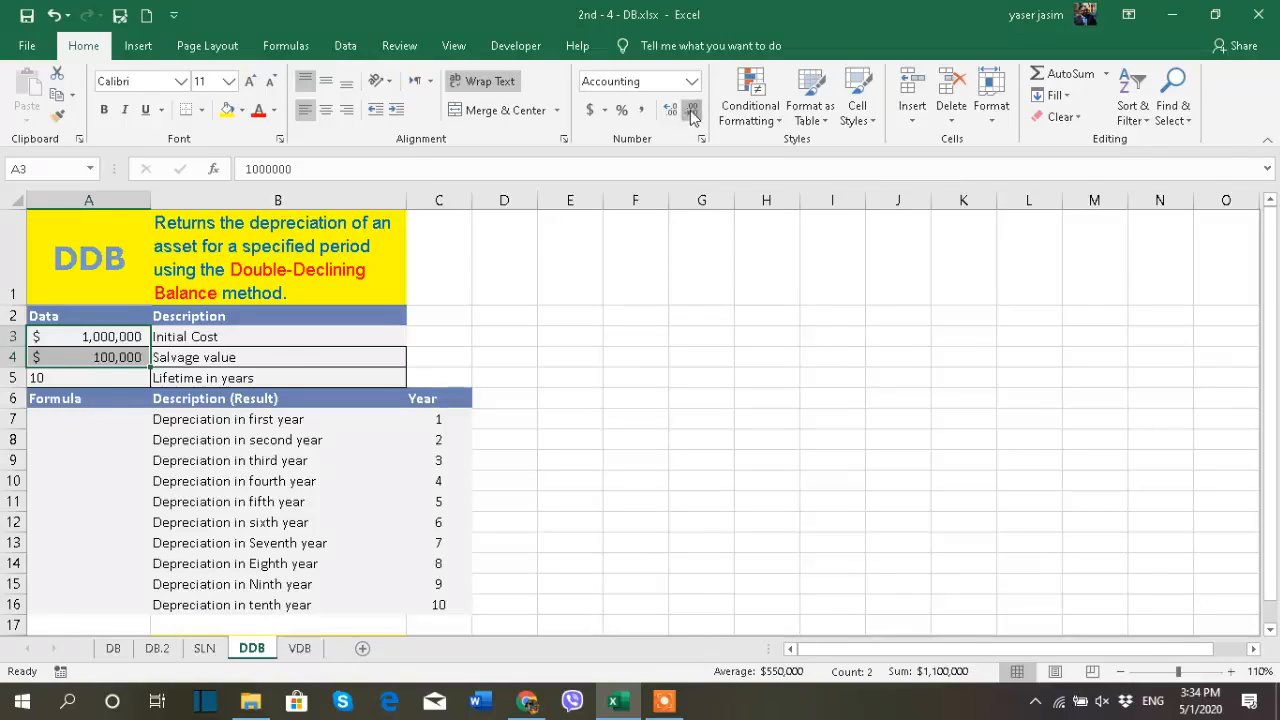
click(604, 341)
click(134, 376)
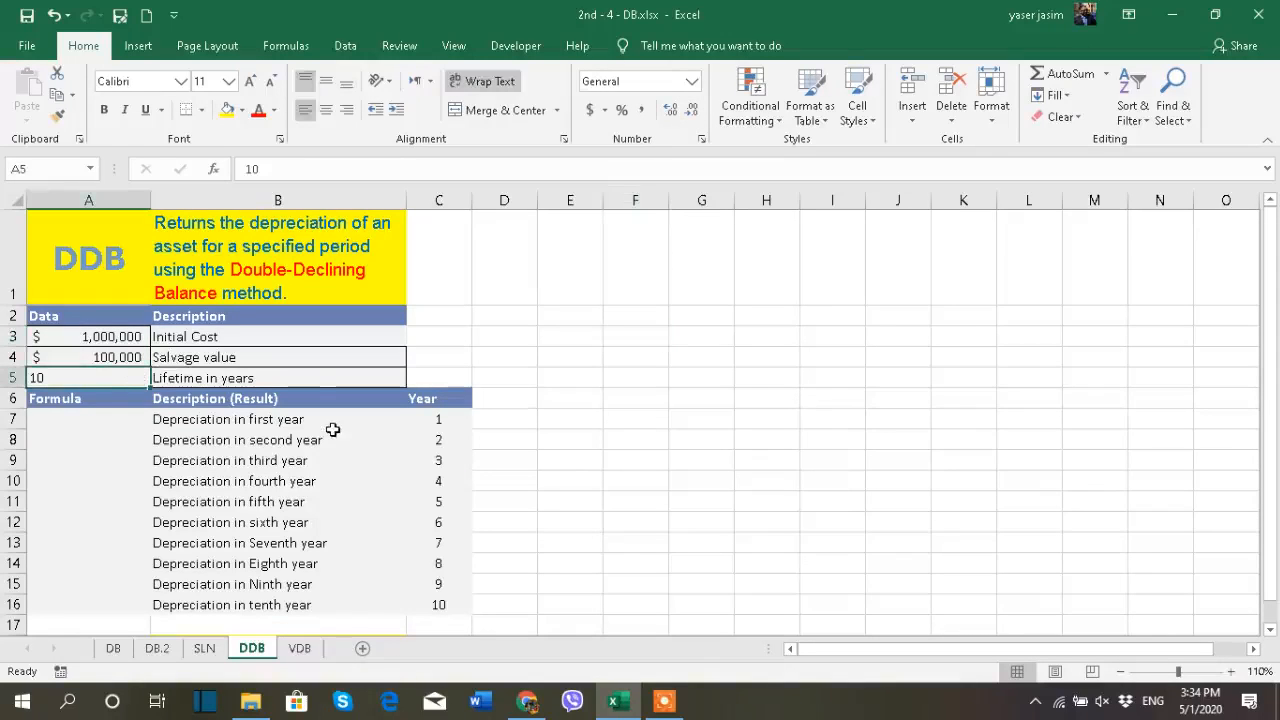
click(263, 379)
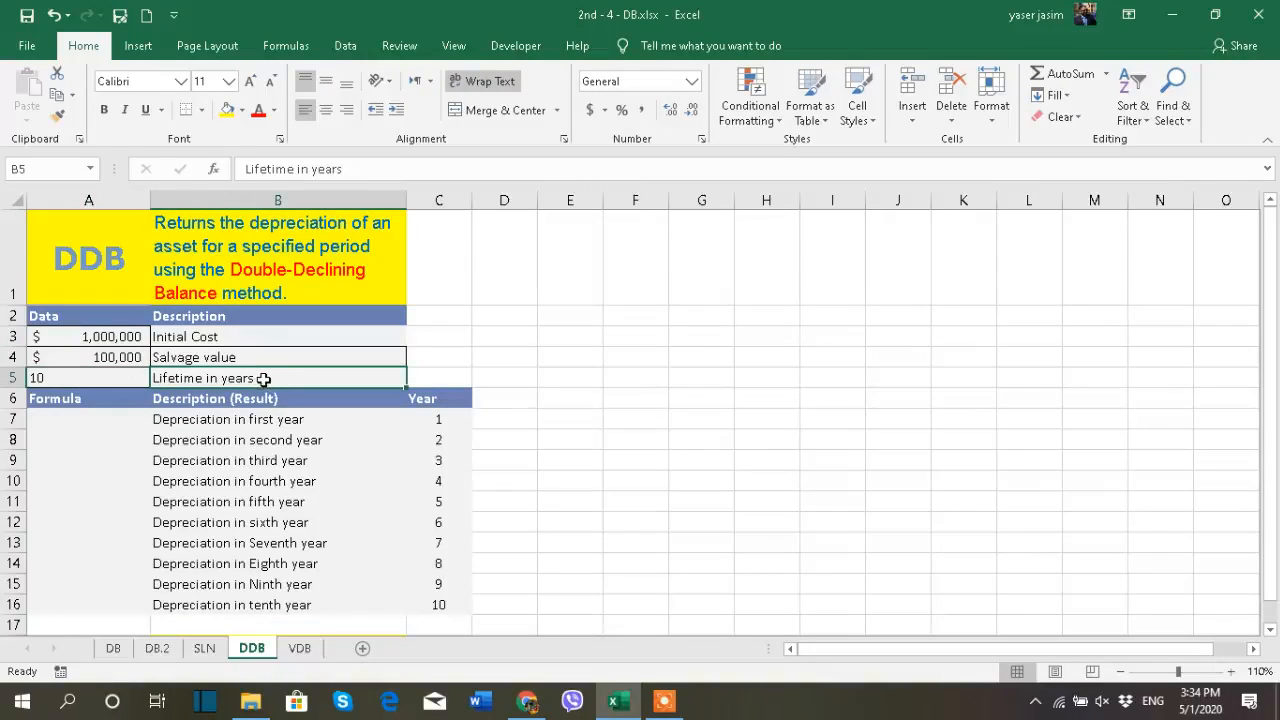
click(114, 417)
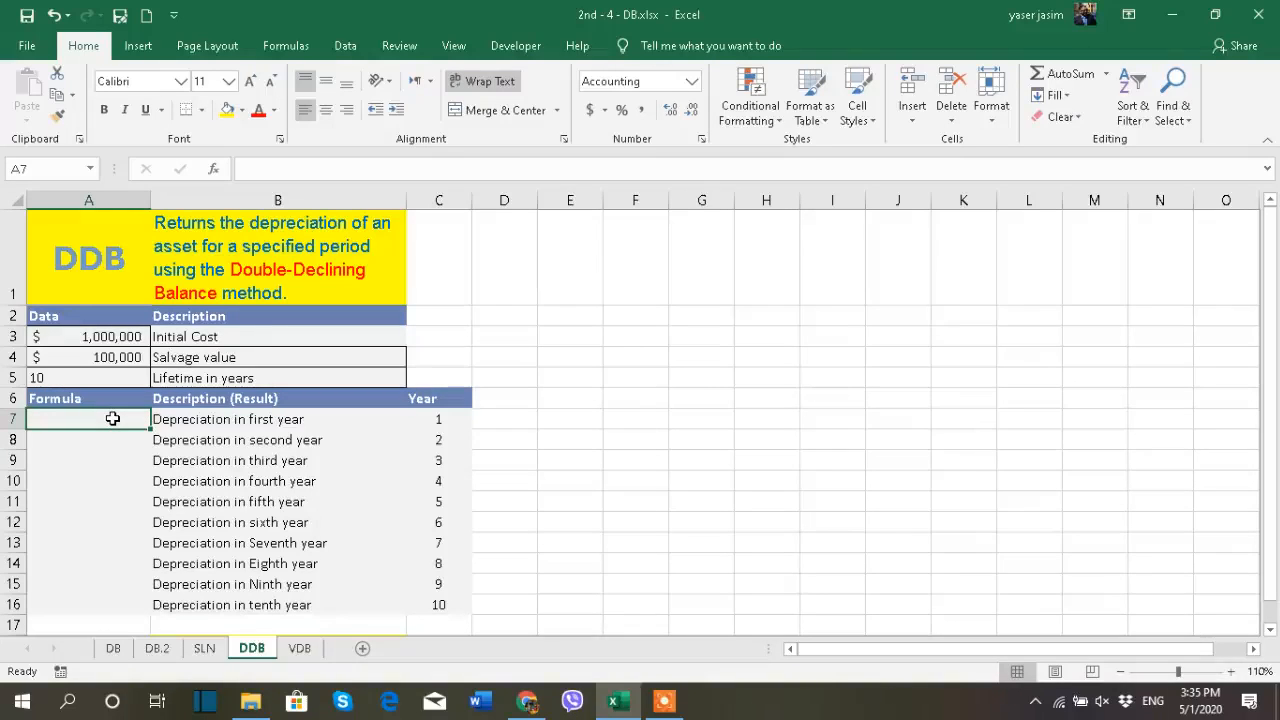
text(=dd)
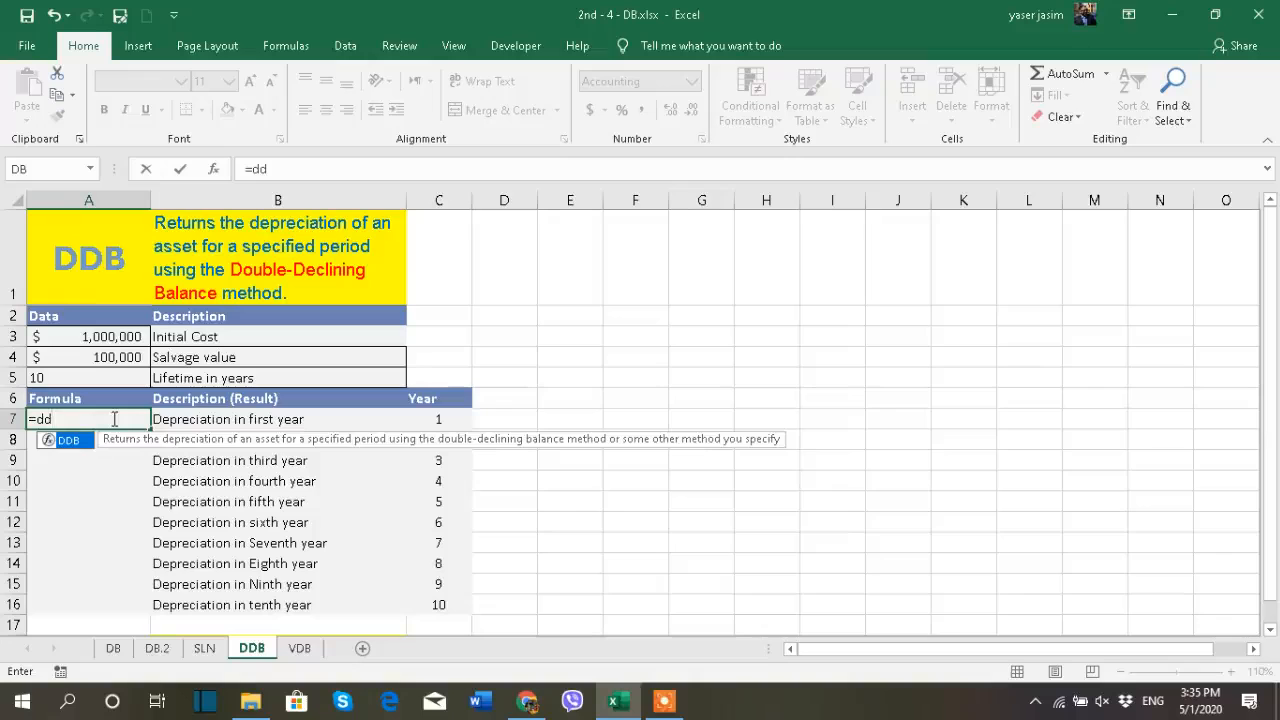
double_click(62, 440)
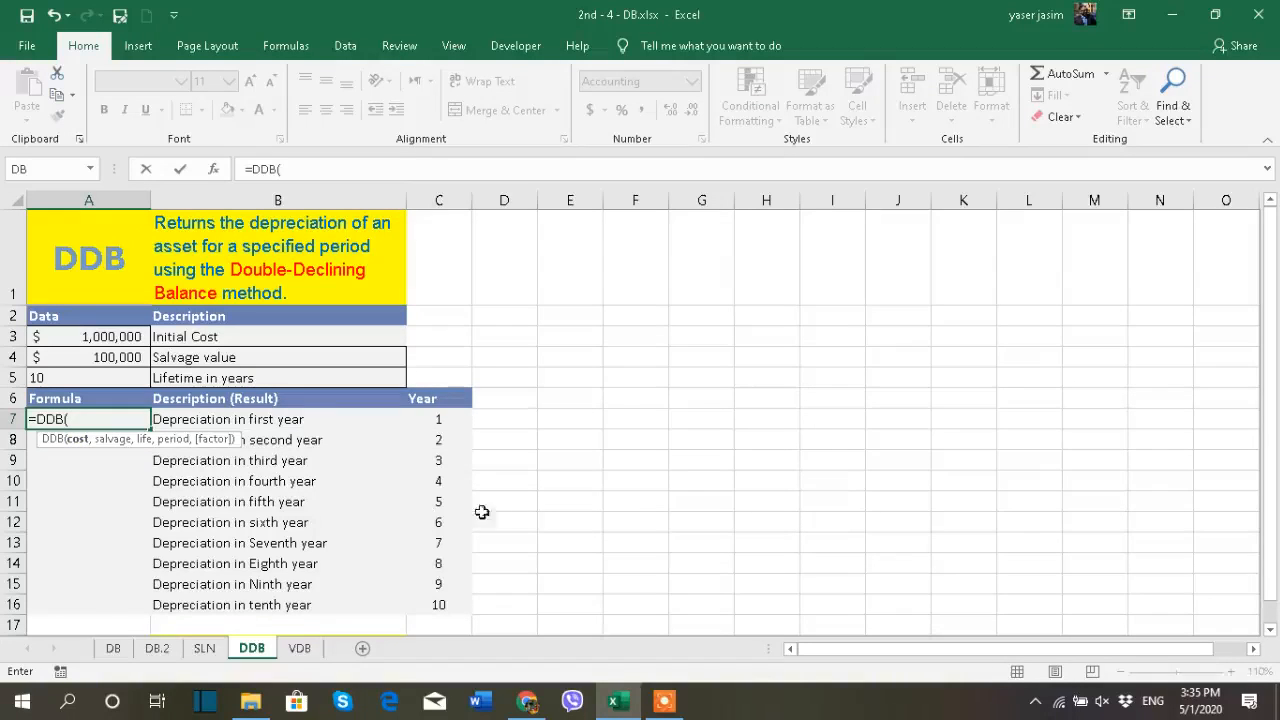
key(BackSpace)
key(BackSpace)
key(BackSpace)
key(BackSpace)
key(BackSpace)
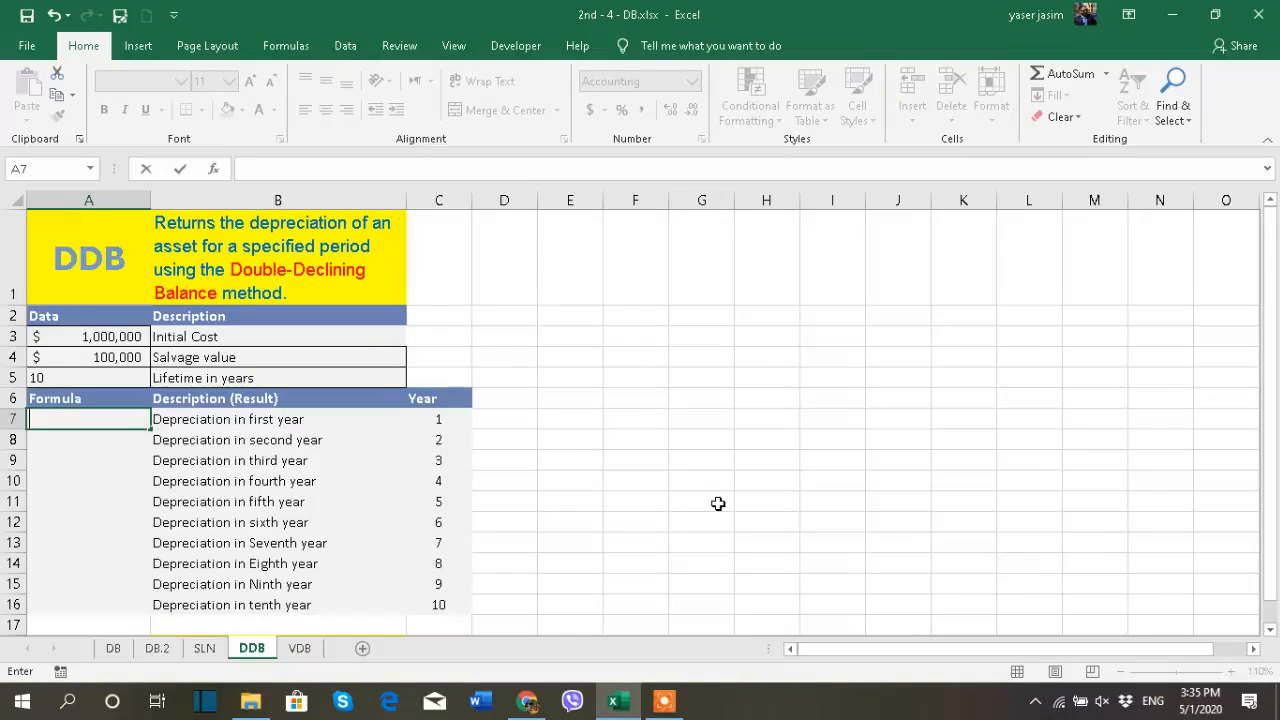
click(634, 457)
Look up the DDB function and its description among the financial functions, with cell A7 selected
click(72, 418)
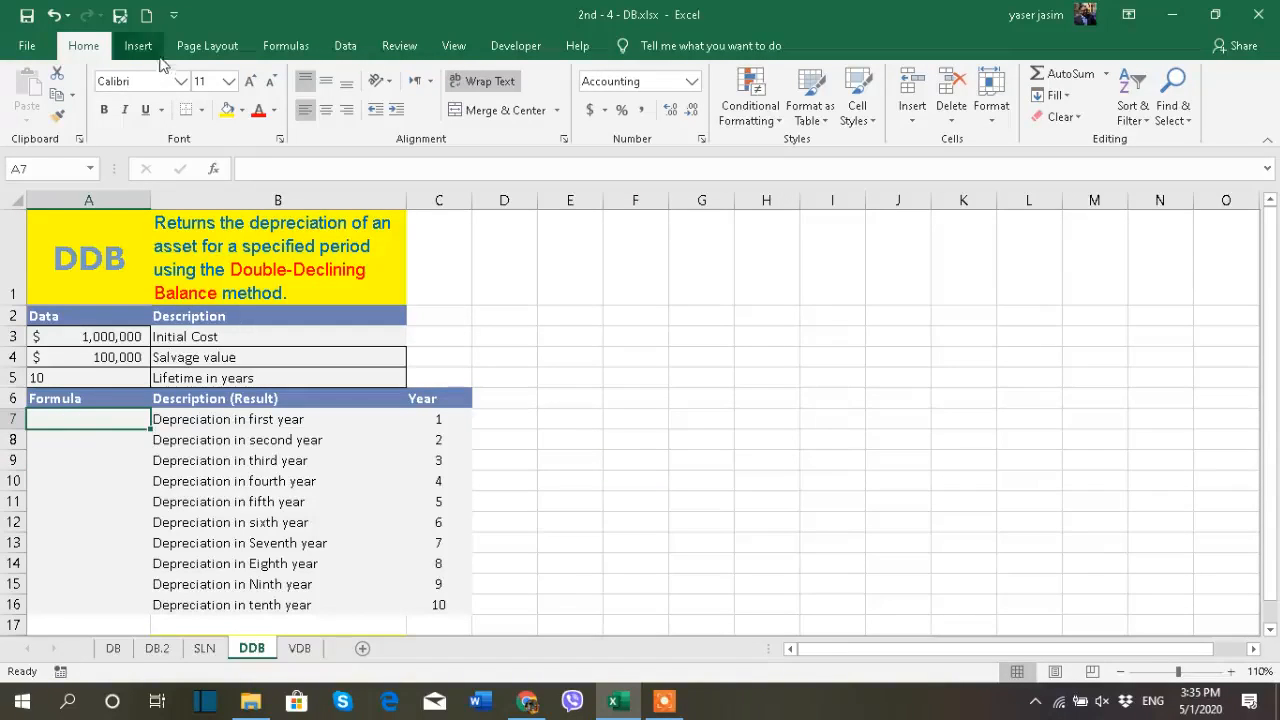
click(285, 45)
click(188, 118)
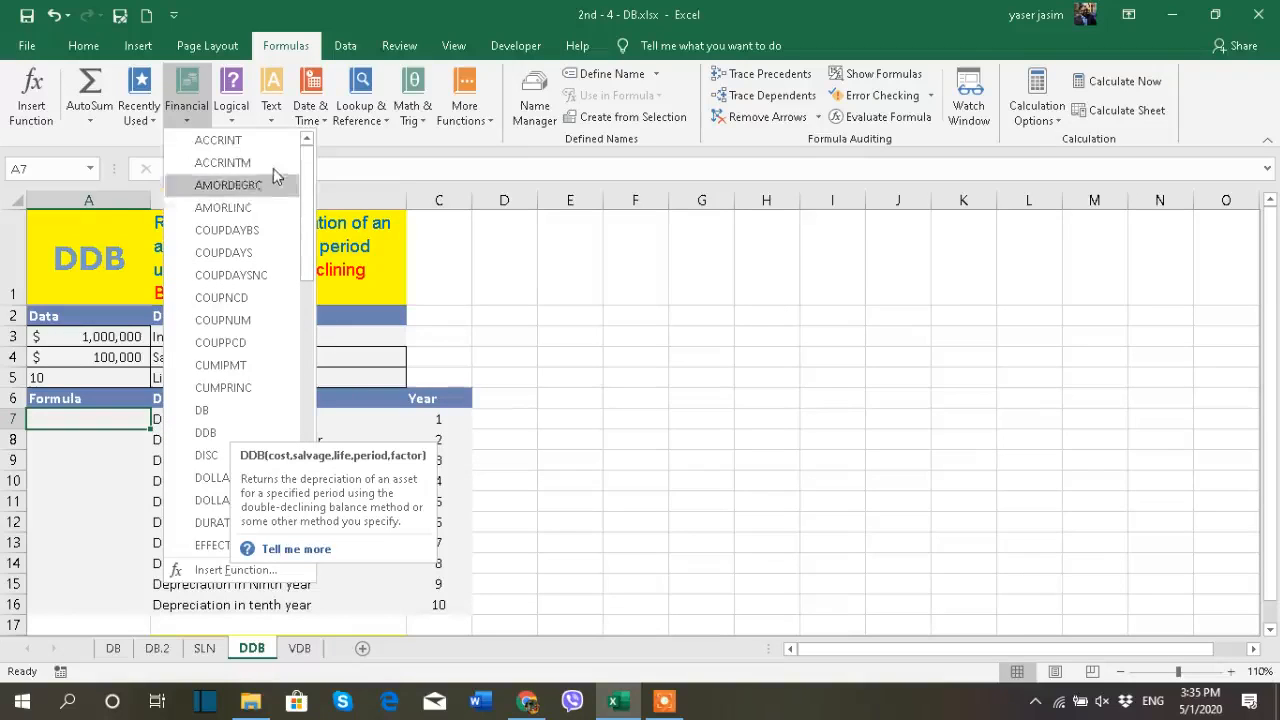
click(617, 331)
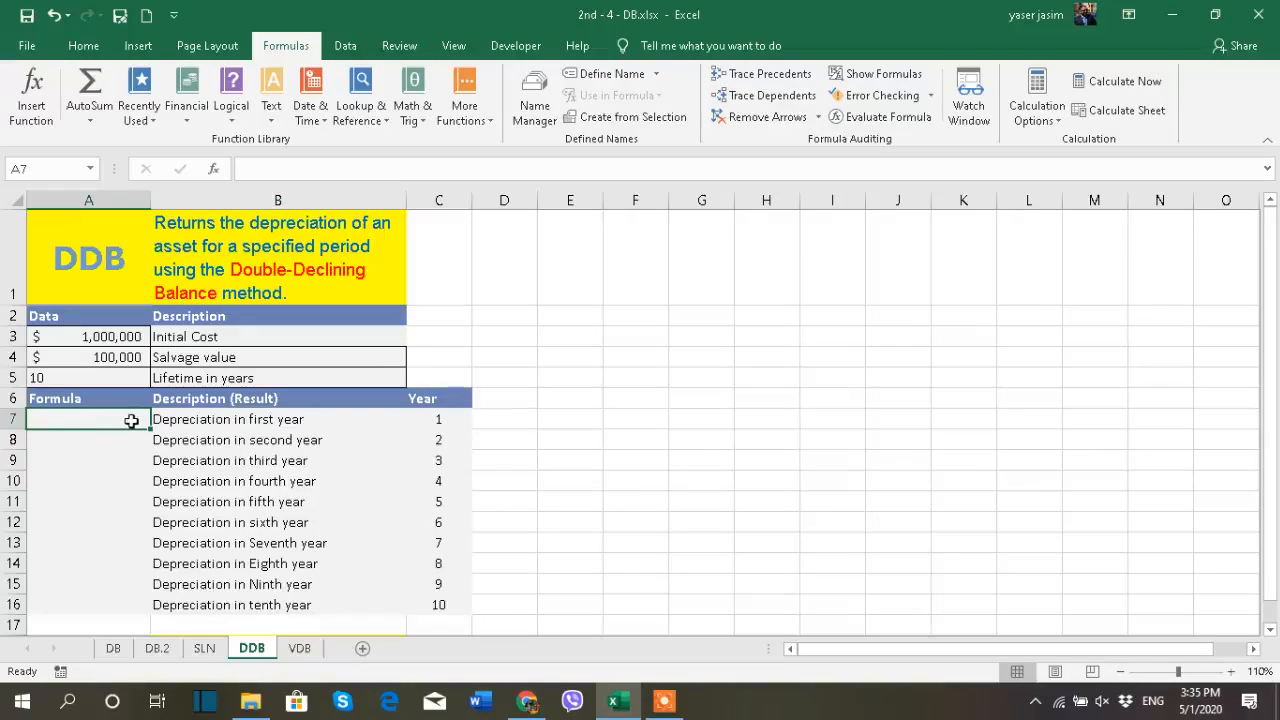
click(213, 169)
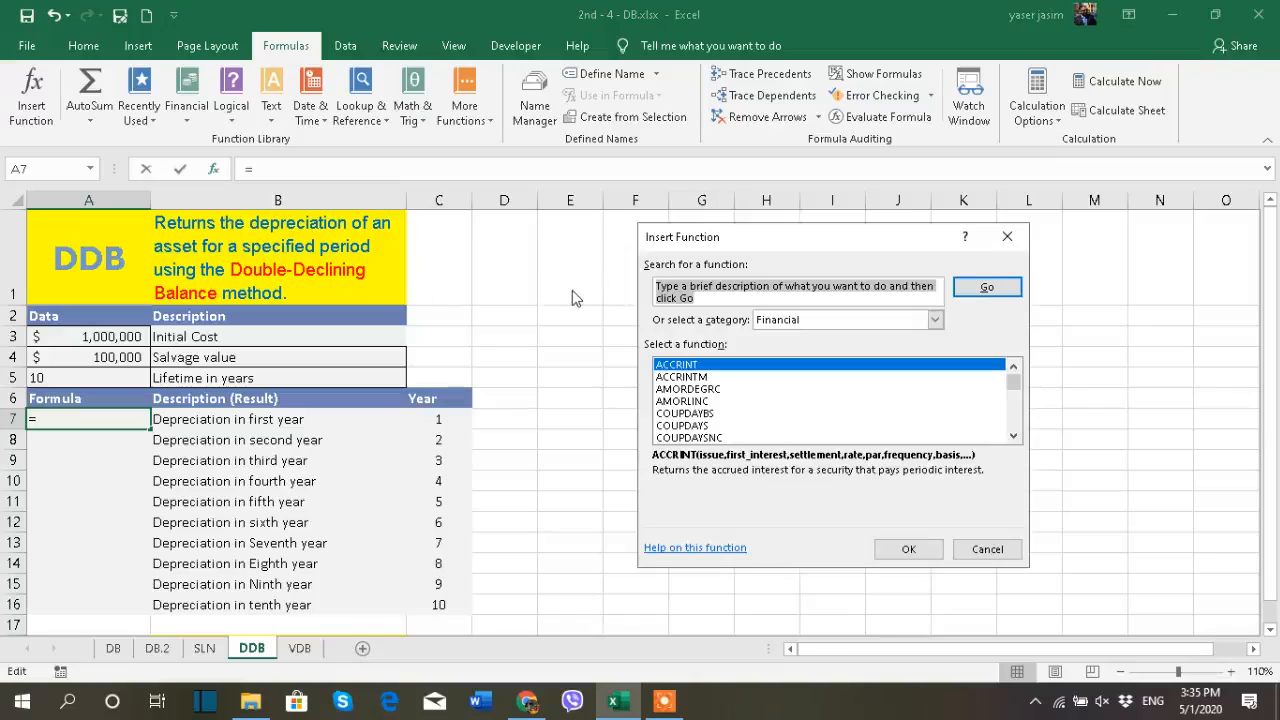
text(ddb)
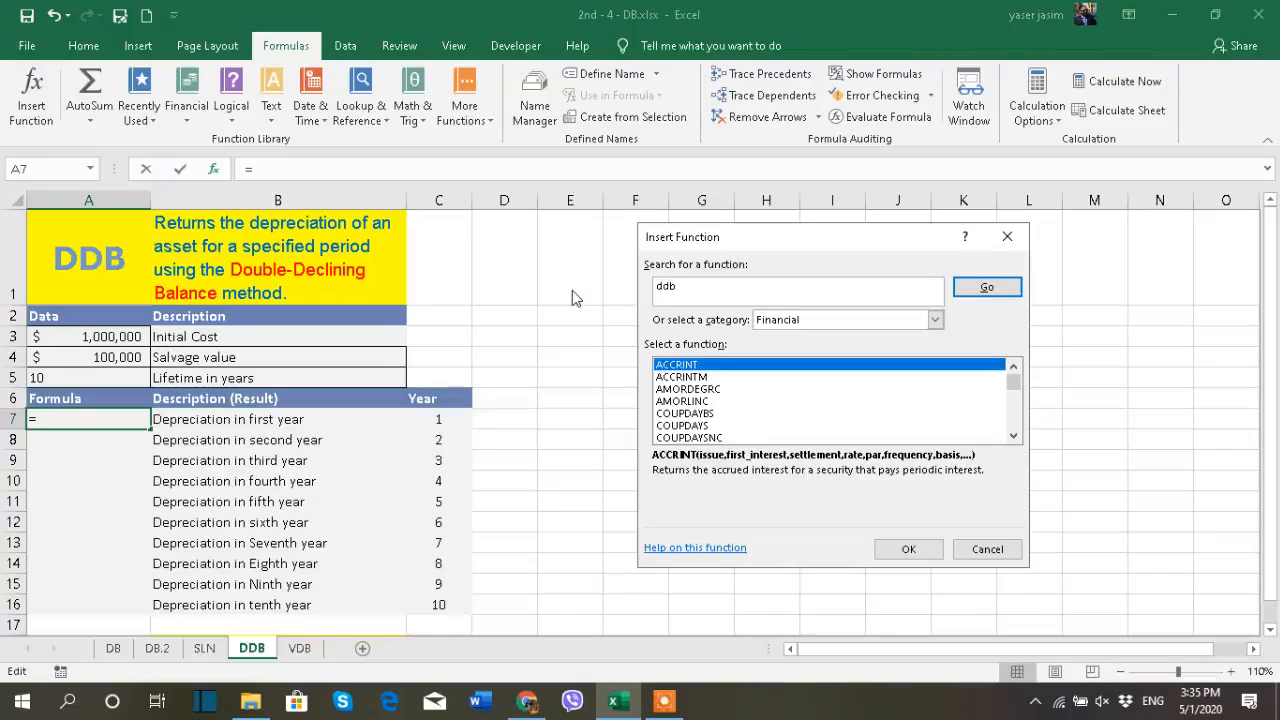
click(986, 289)
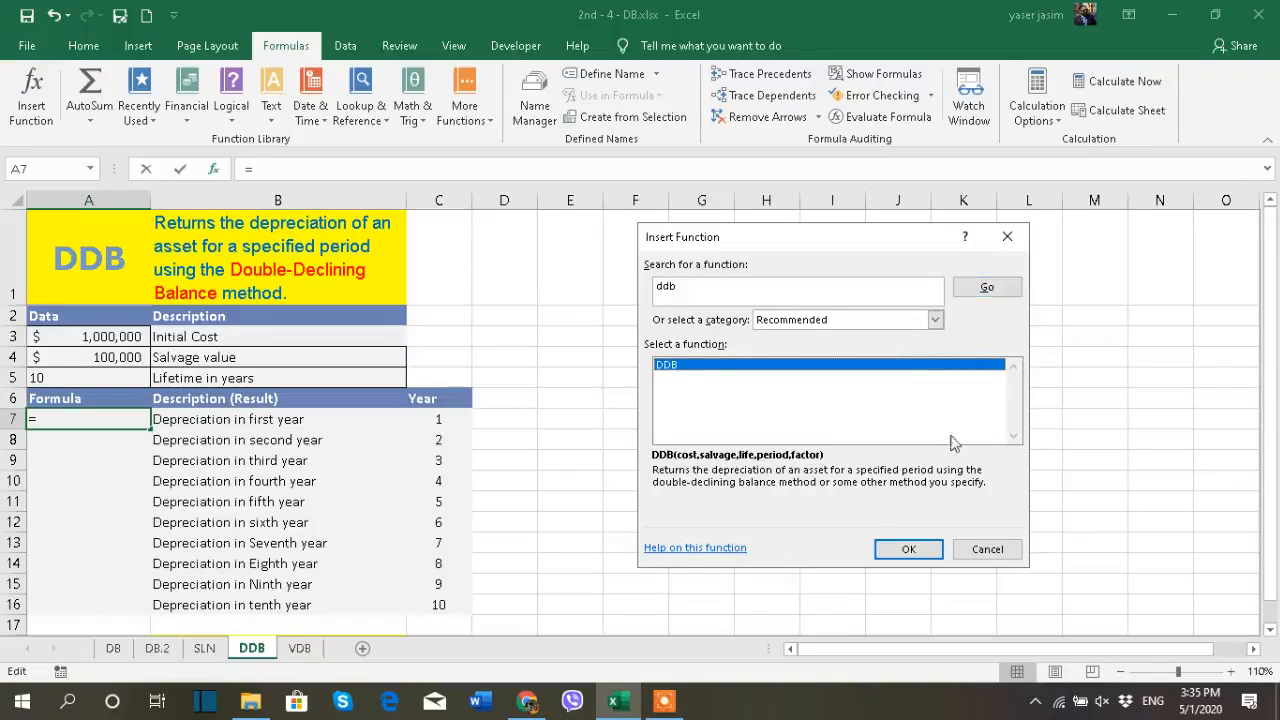
click(888, 549)
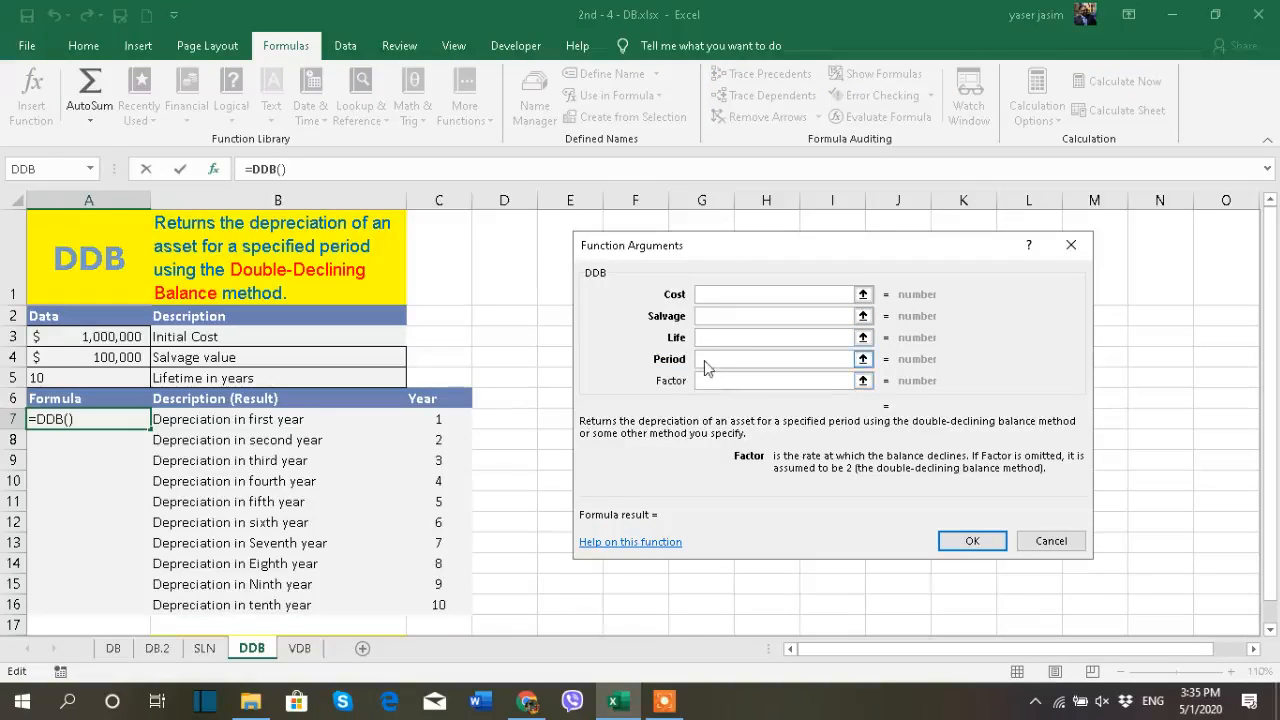
click(1071, 245)
click(560, 482)
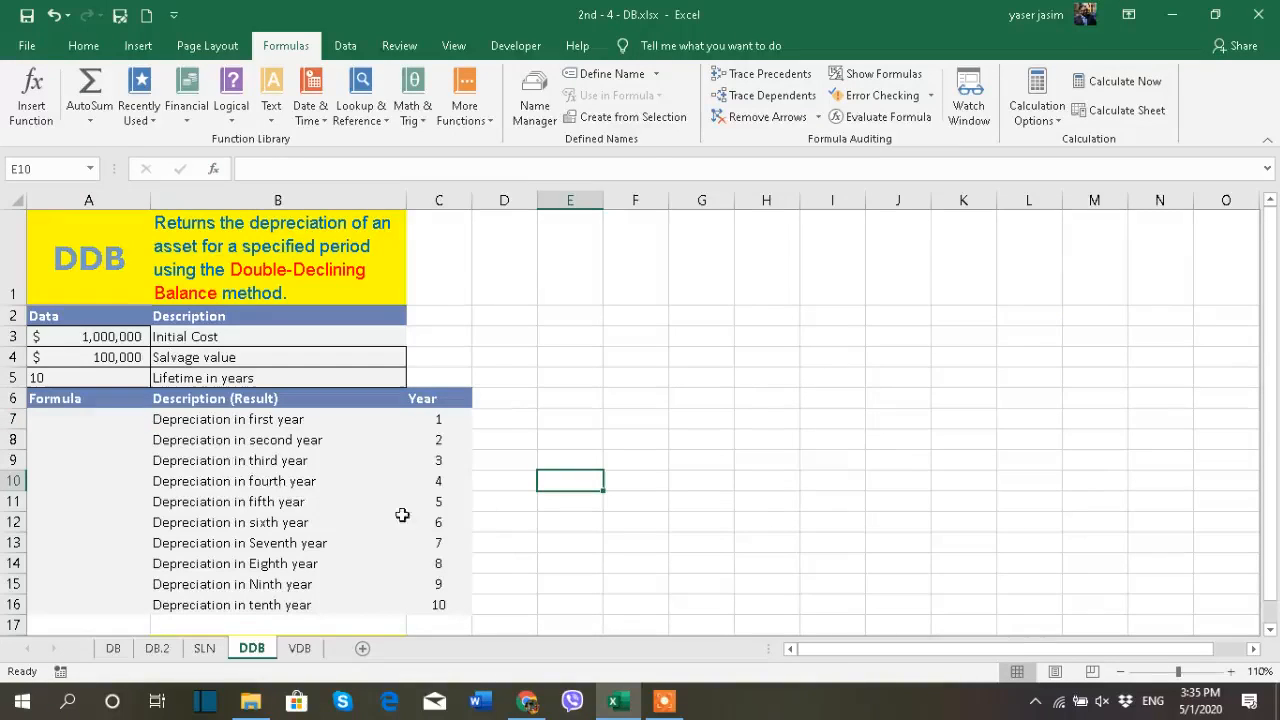
Start a DDB formula in A7 with the absolute reference $A$3 as its cost argument
click(143, 425)
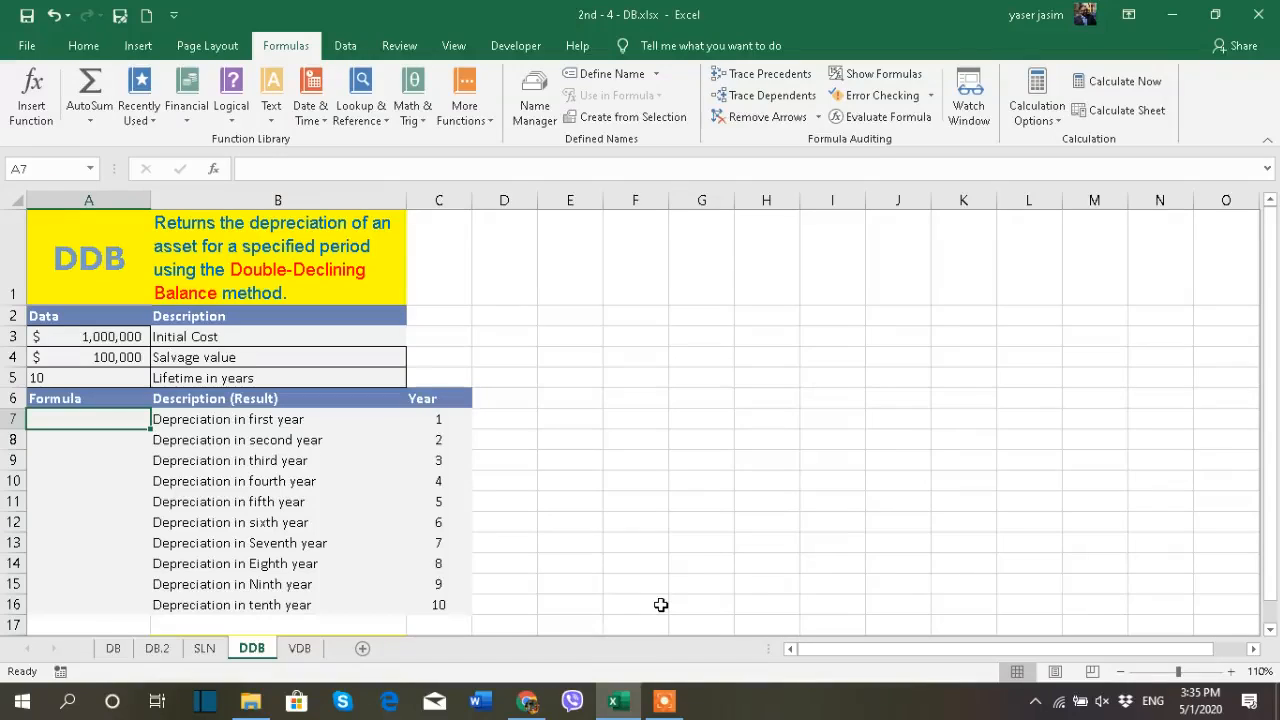
text(=)
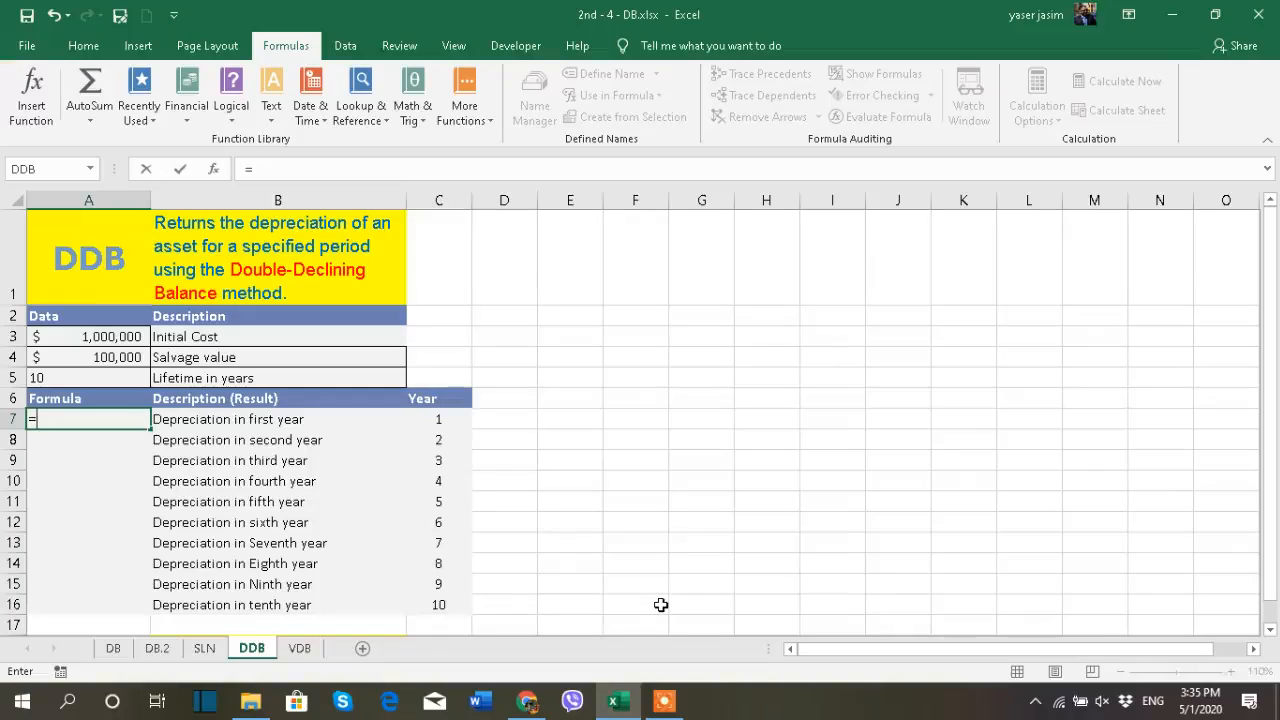
text(dbb)
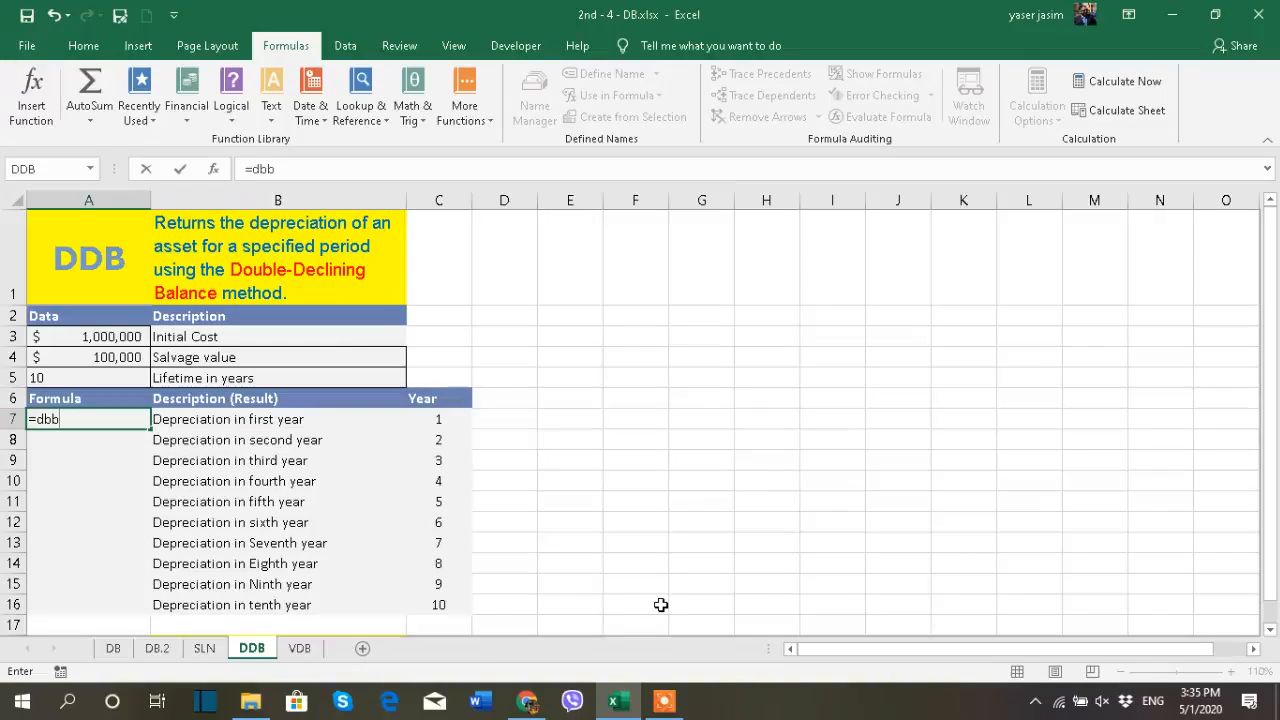
key(BackSpace)
key(BackSpace)
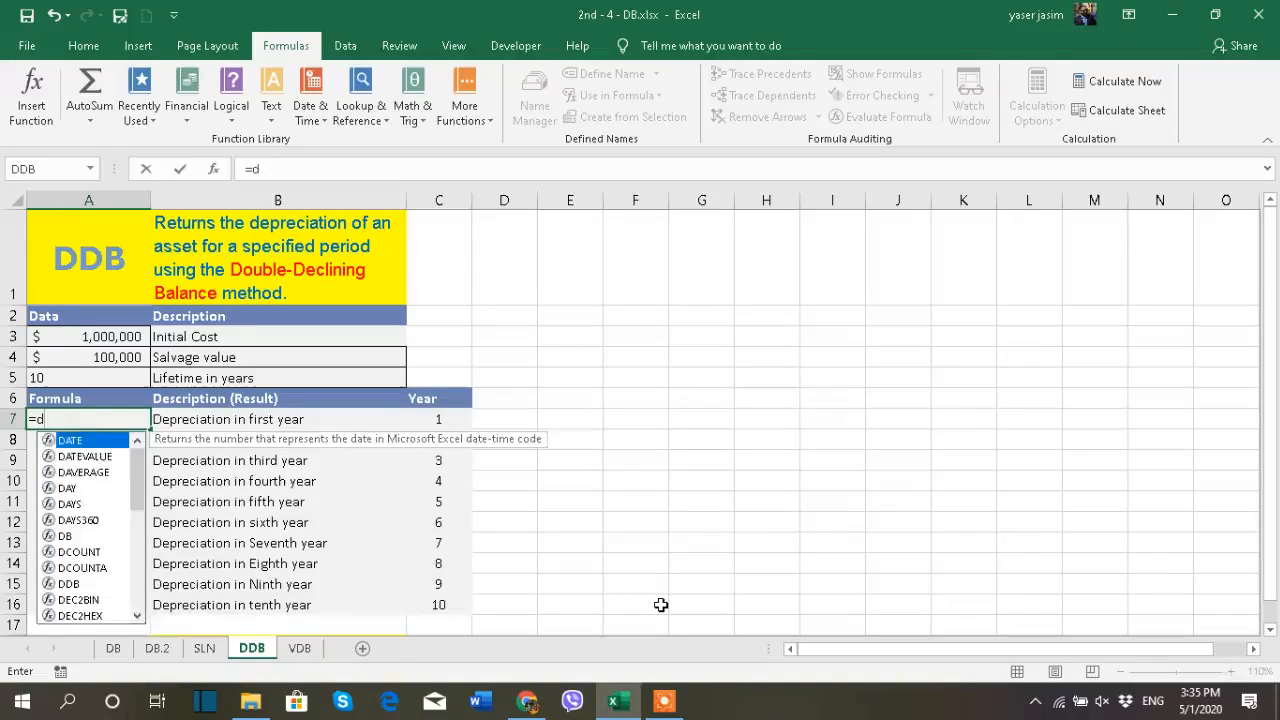
text(db)
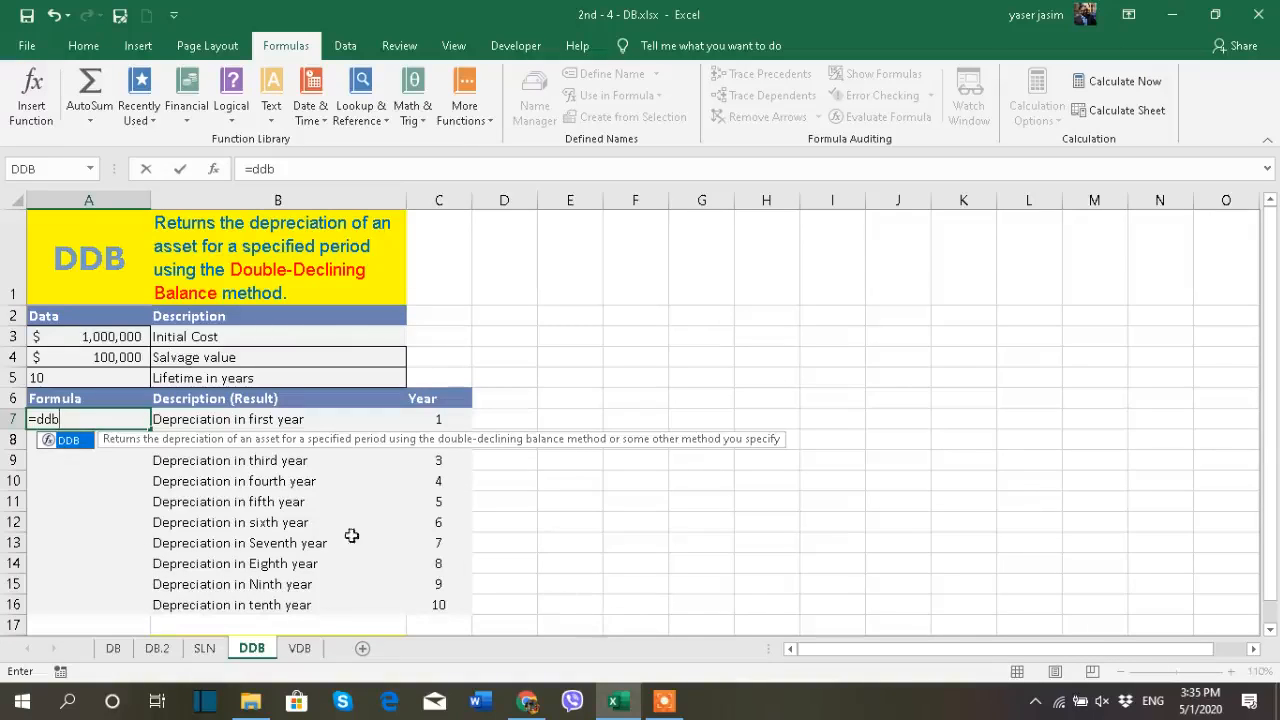
double_click(78, 442)
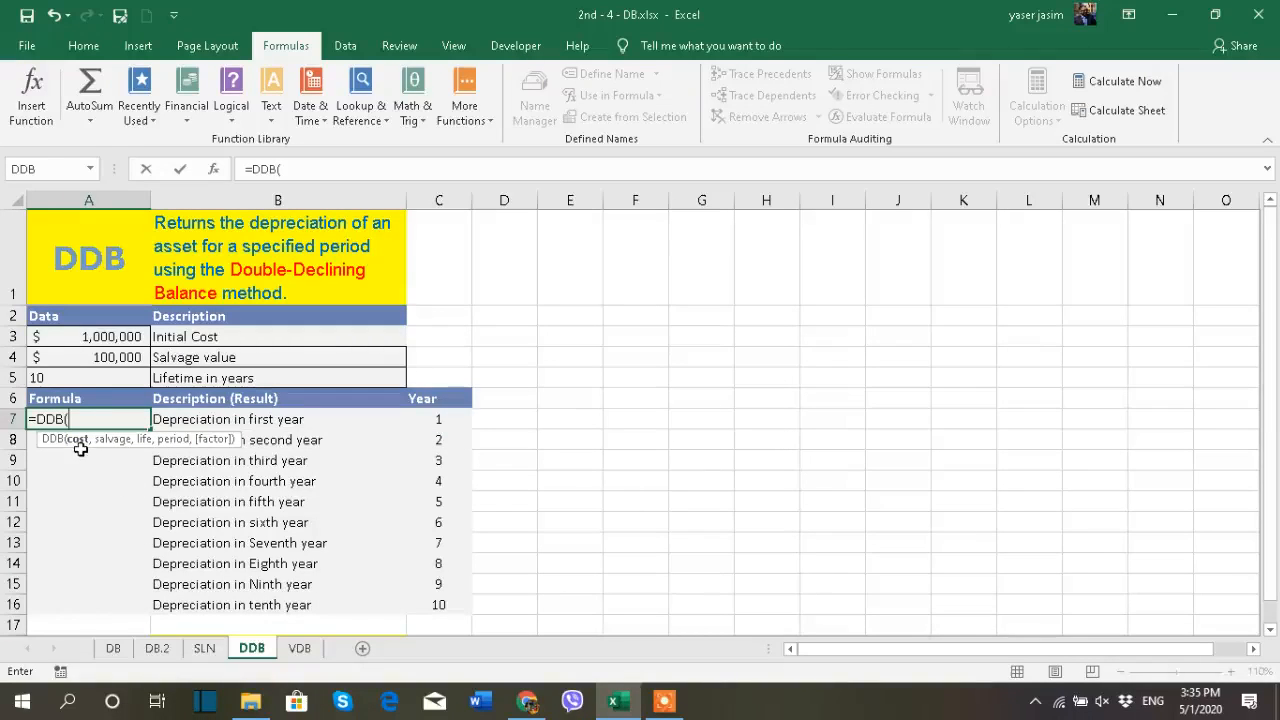
click(109, 340)
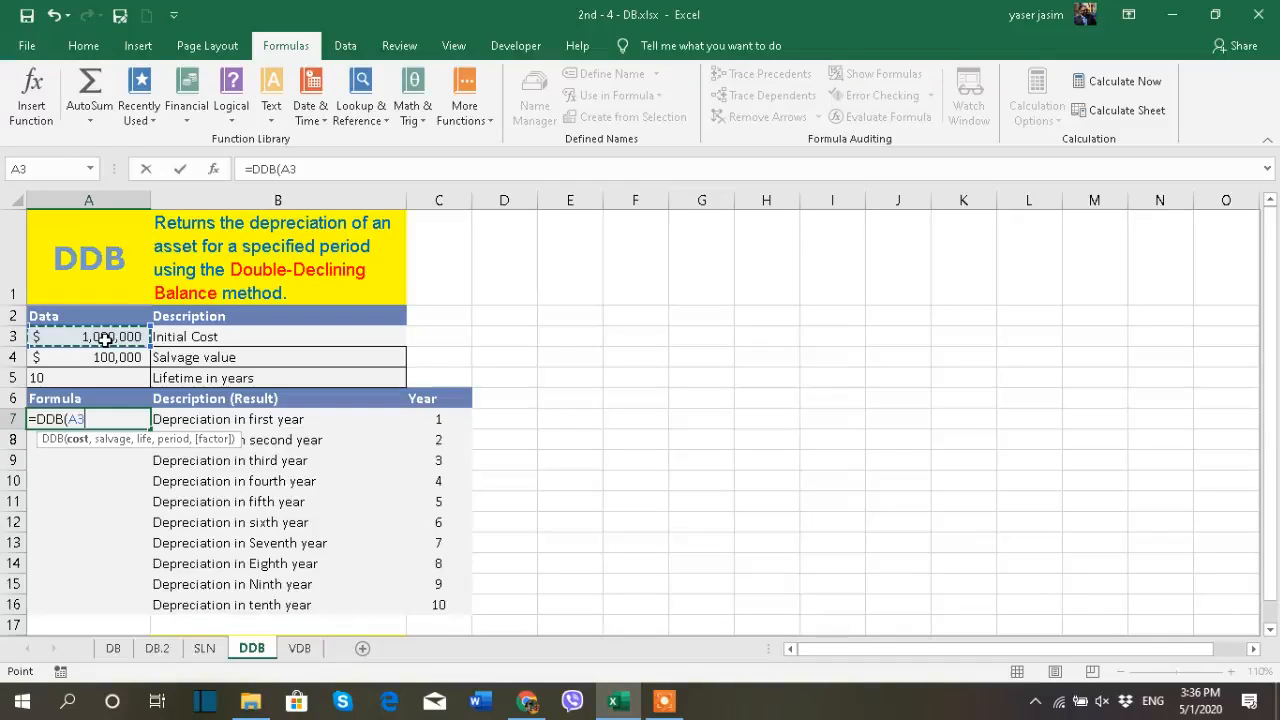
key(F4)
text(,)
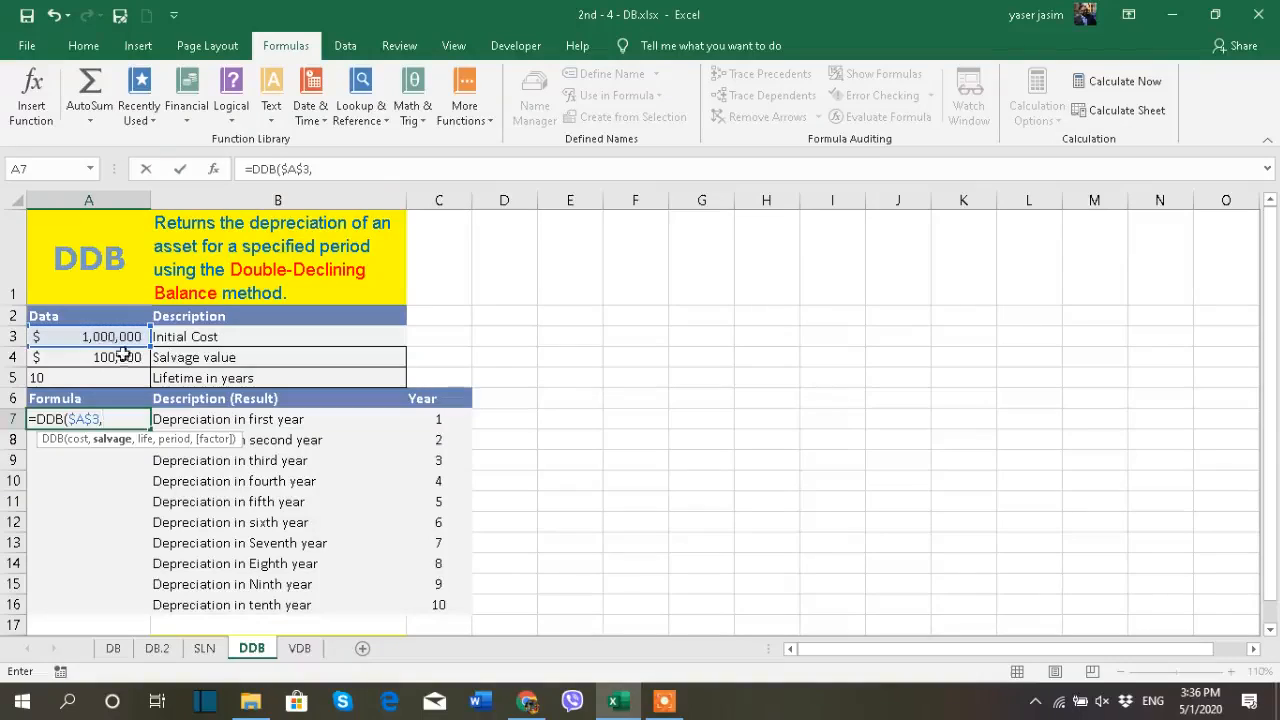
click(134, 359)
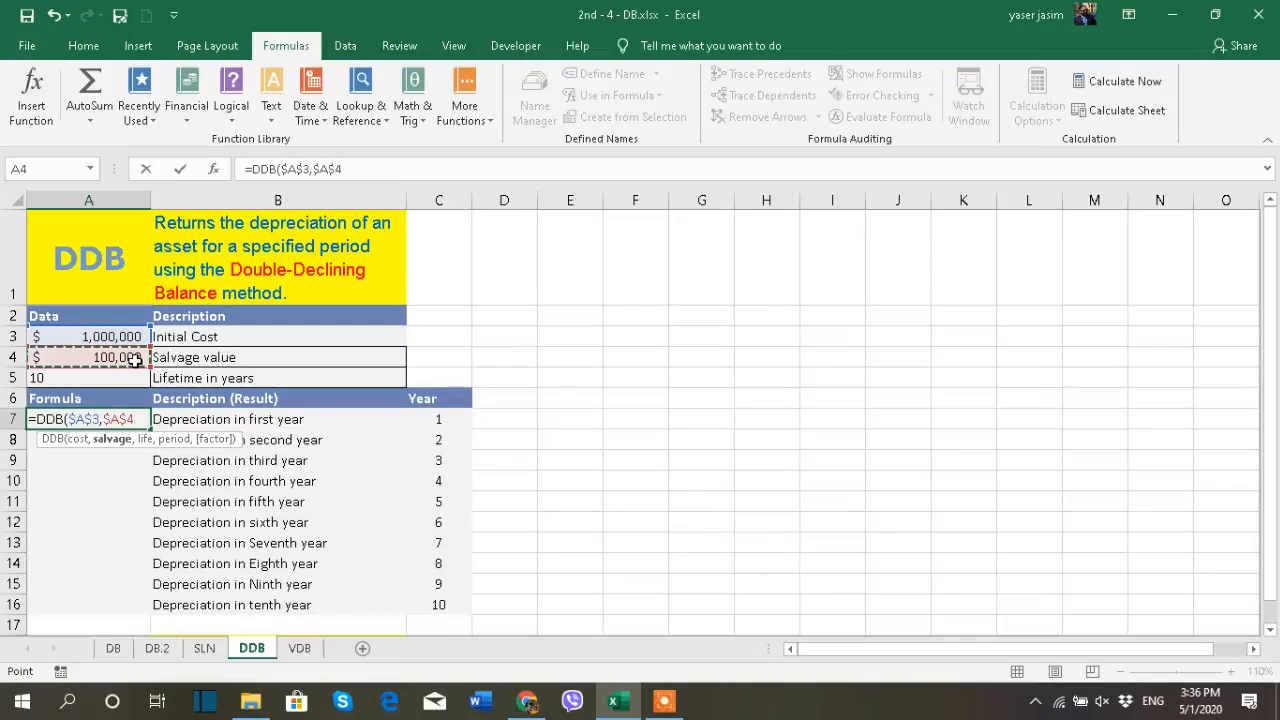
click(128, 386)
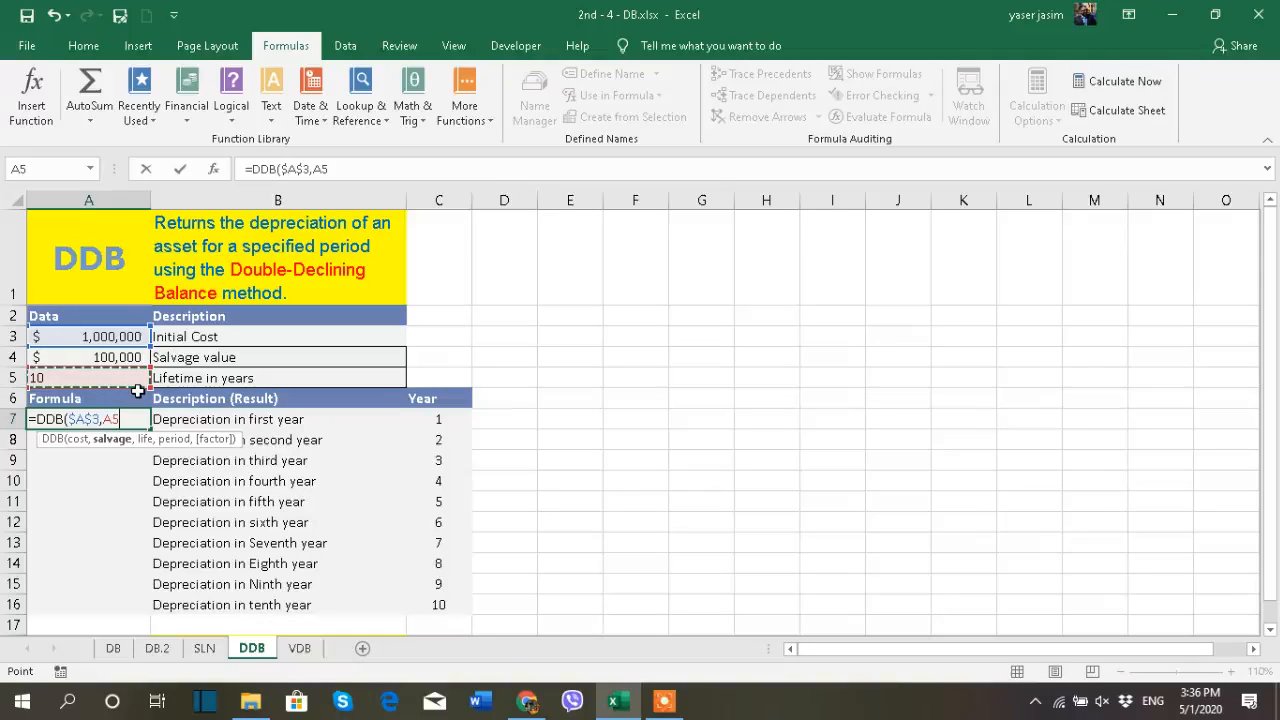
key(F4)
text(,)
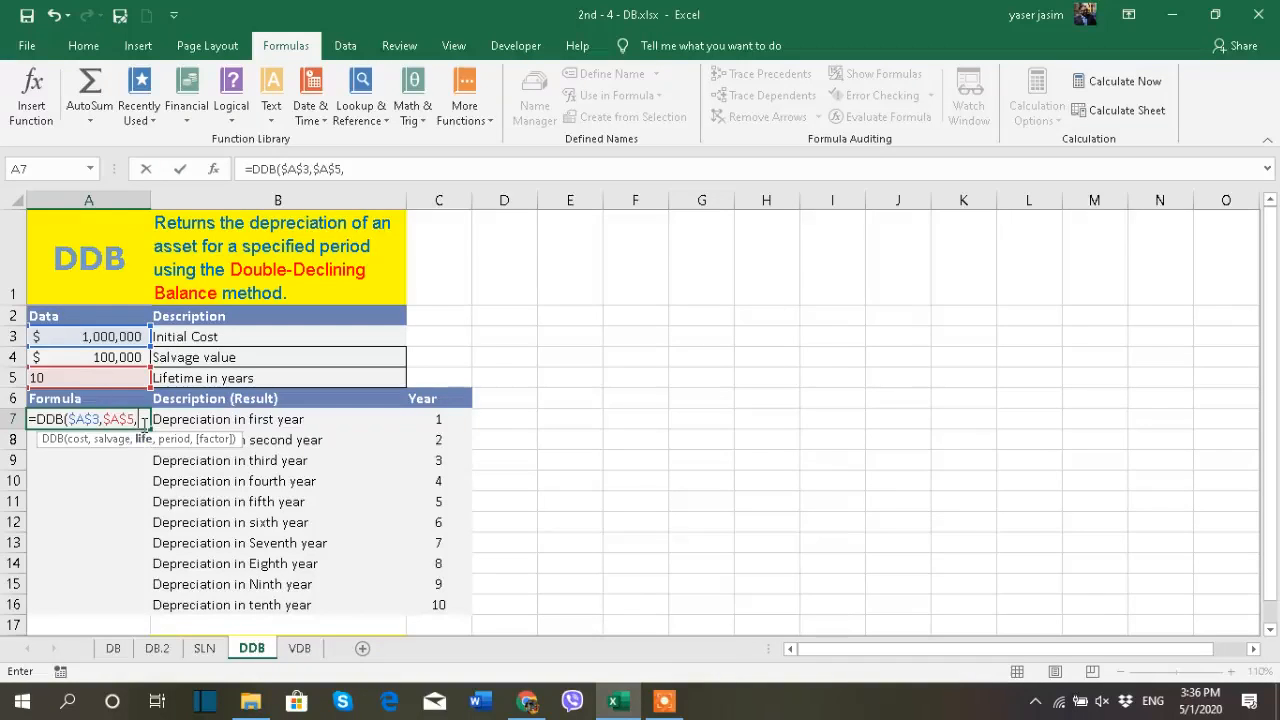
key(BackSpace)
key(BackSpace)
key(BackSpace)
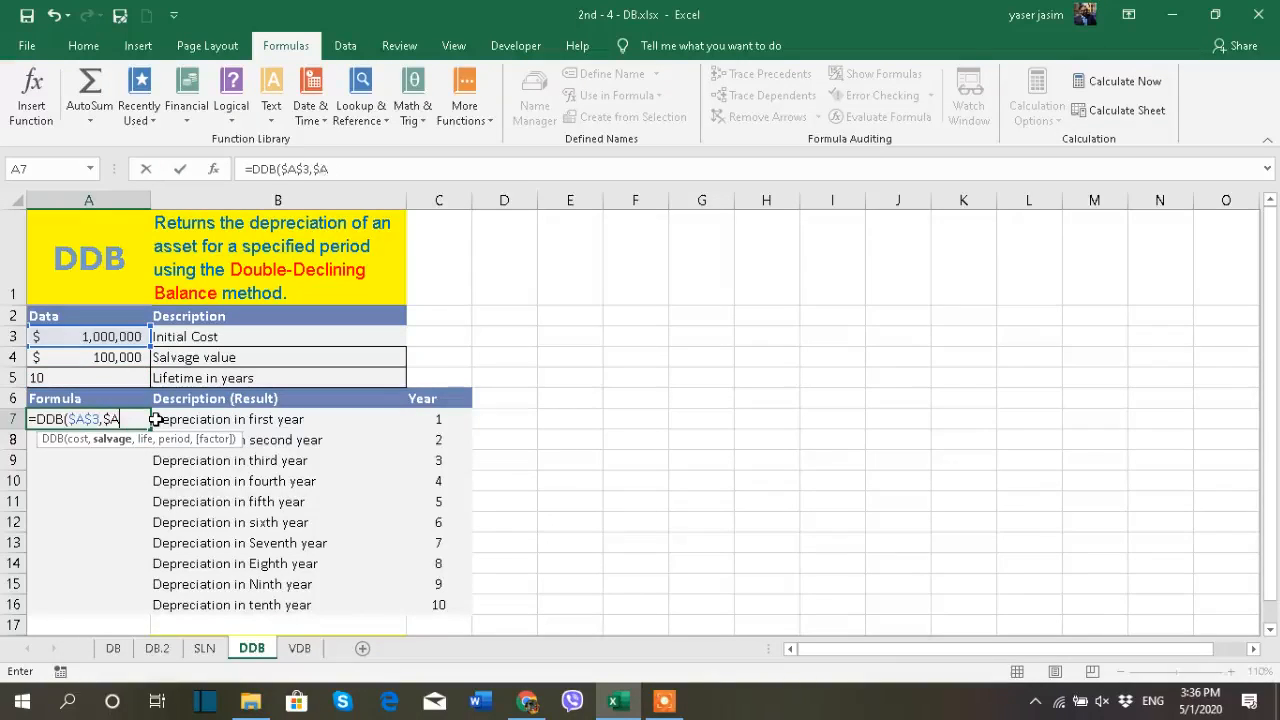
Complete the A7 formula with salvage $A$4, life $A$5 and period C7 as =DDB($A$3,$A$4,$A$5,C7)
click(101, 362)
key(F4)
text(,)
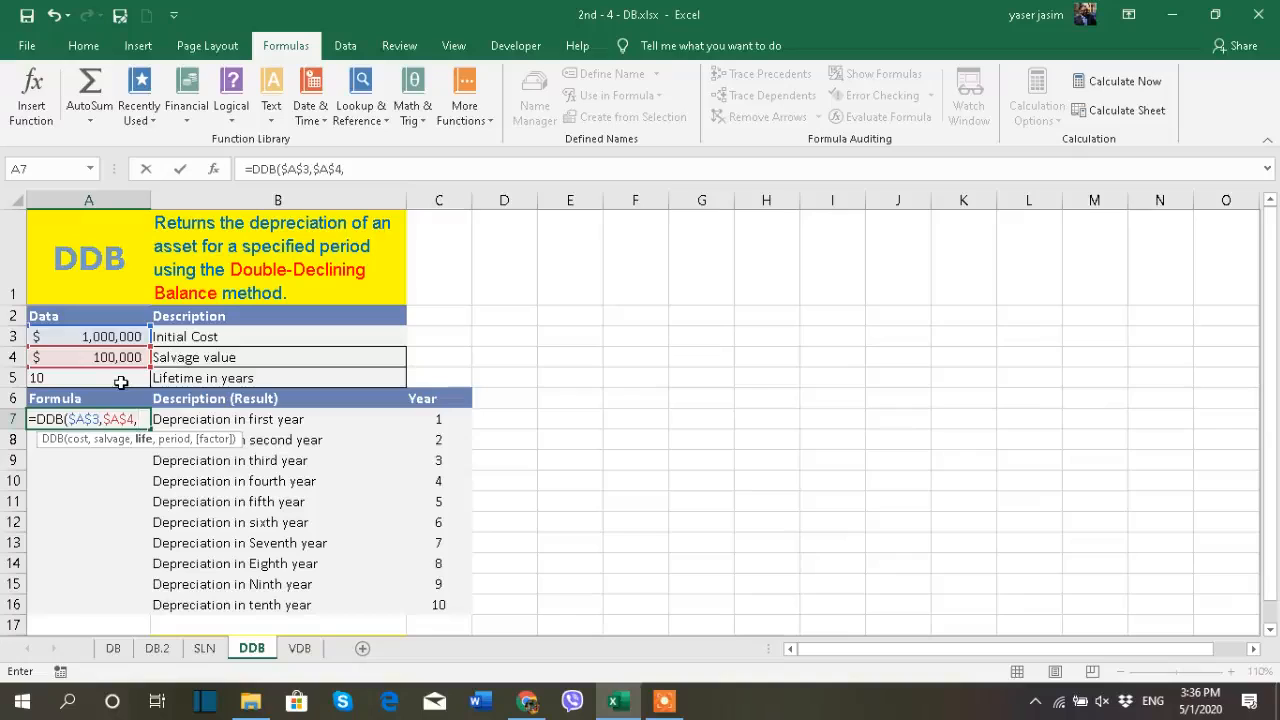
click(116, 382)
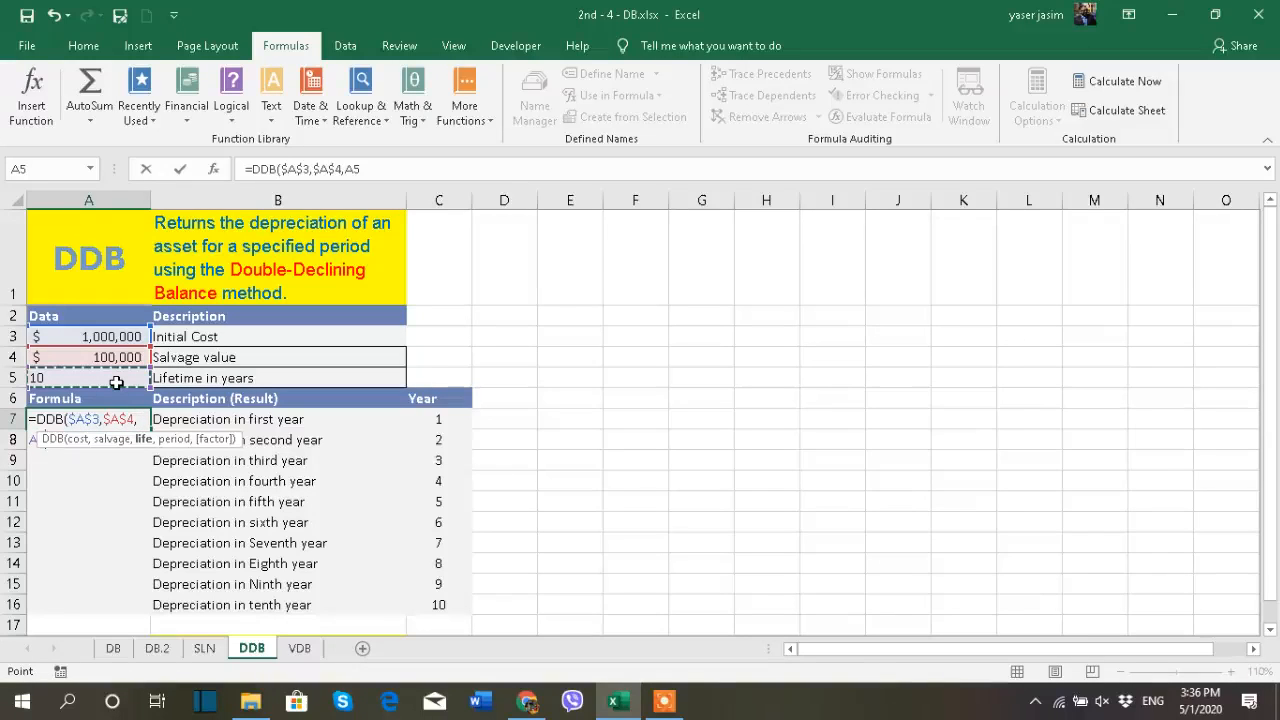
key(F4)
text(,)
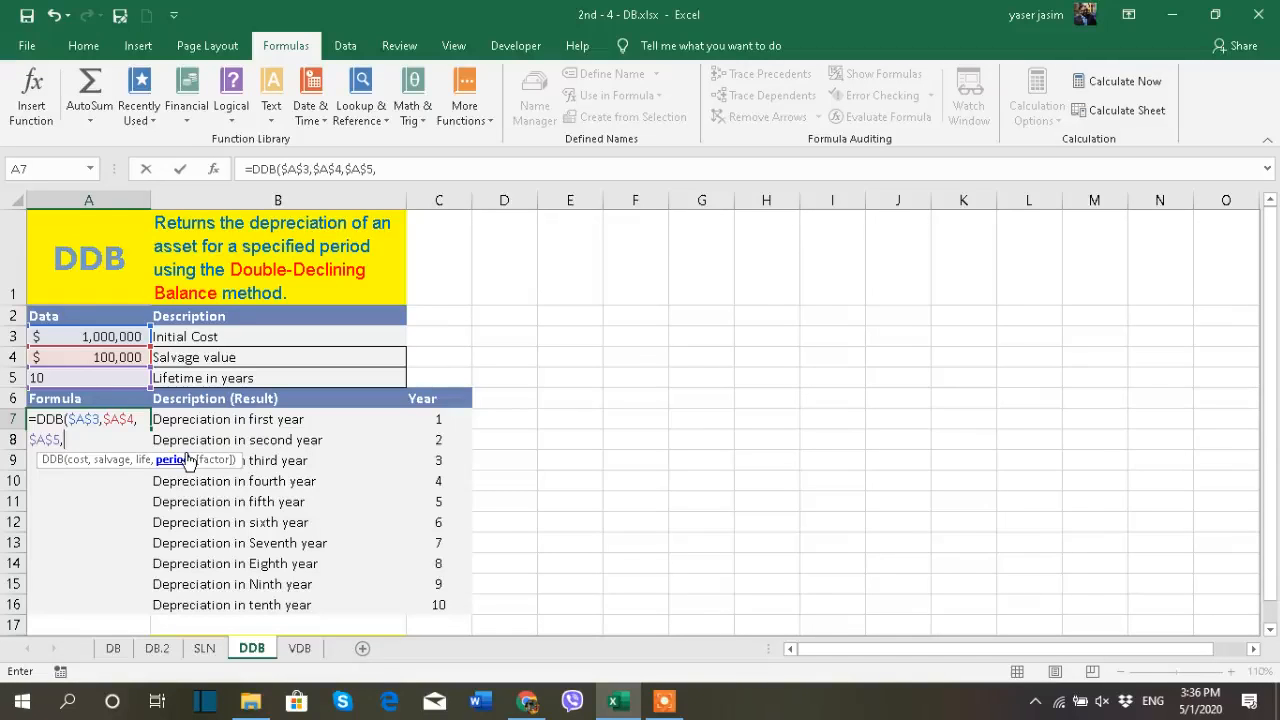
click(438, 420)
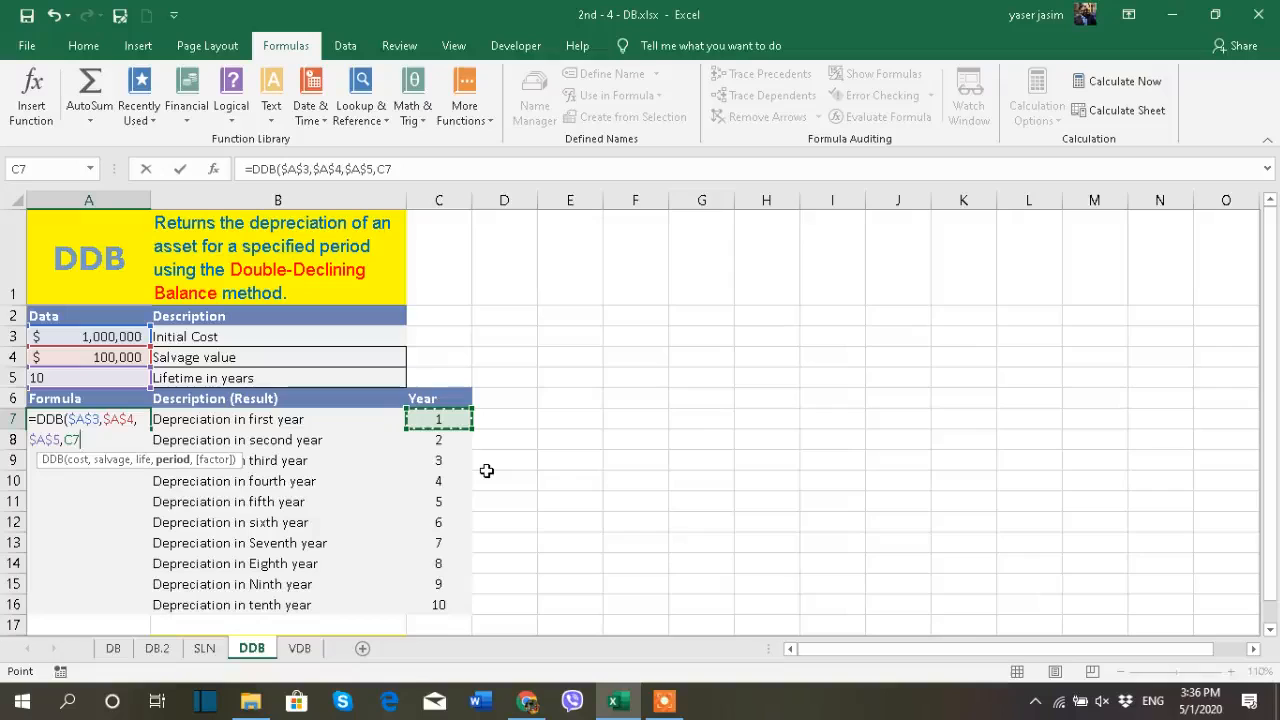
text())
key(Return)
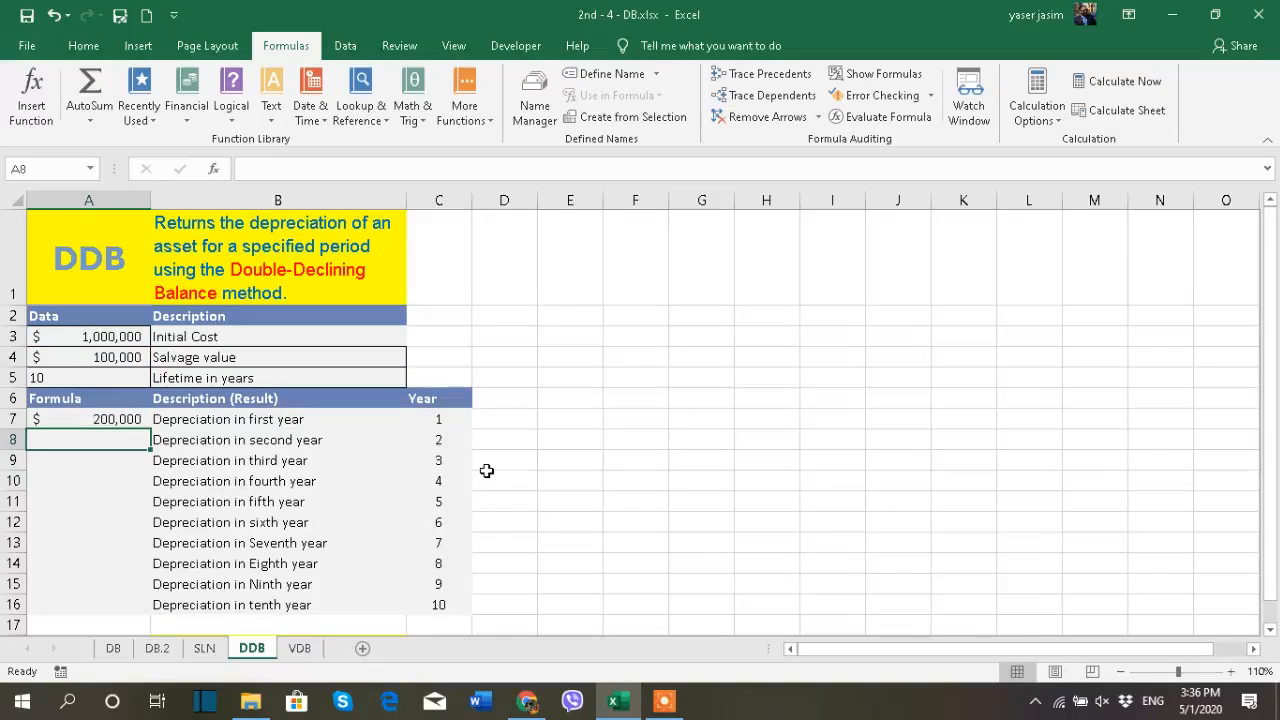
Fill the first-year depreciation formula from A7 down to A16 for all ten years
click(128, 412)
drag(150, 420, 140, 610)
click(597, 519)
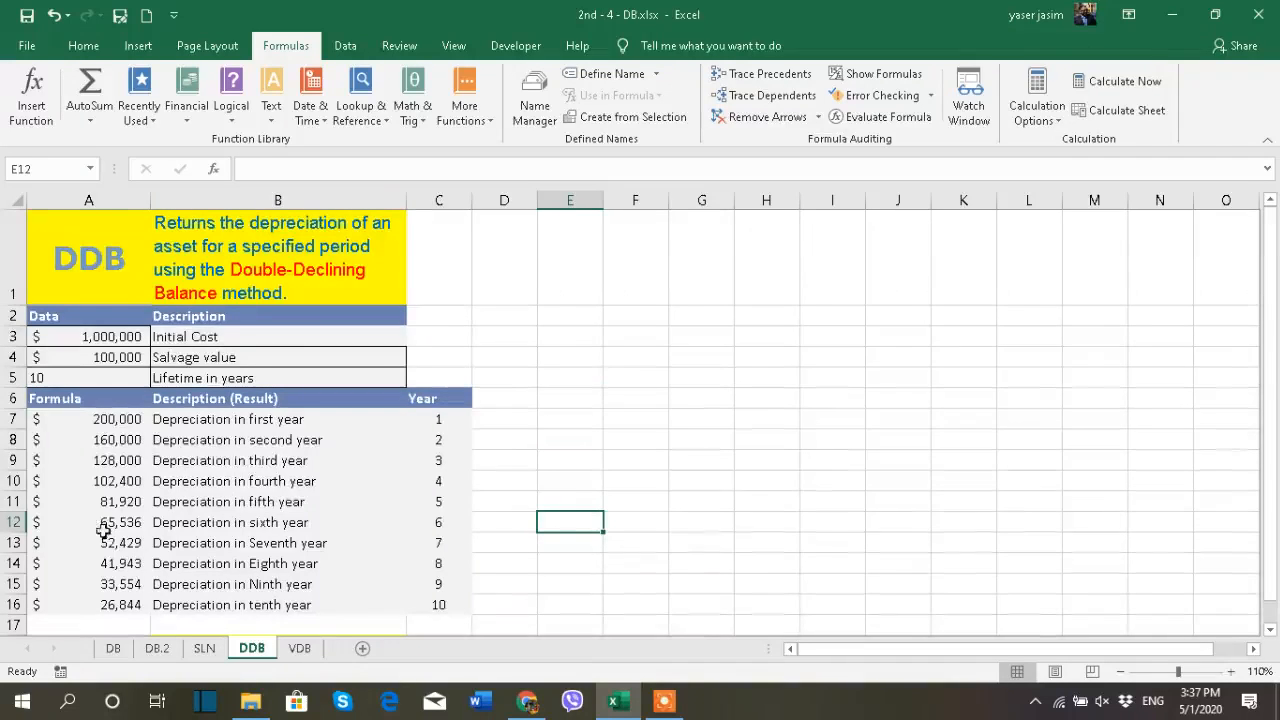
Total the yearly depreciation in A18 with =SUM(A7:A17) and check the result against the asset data
scroll(123, 556, down, 1)
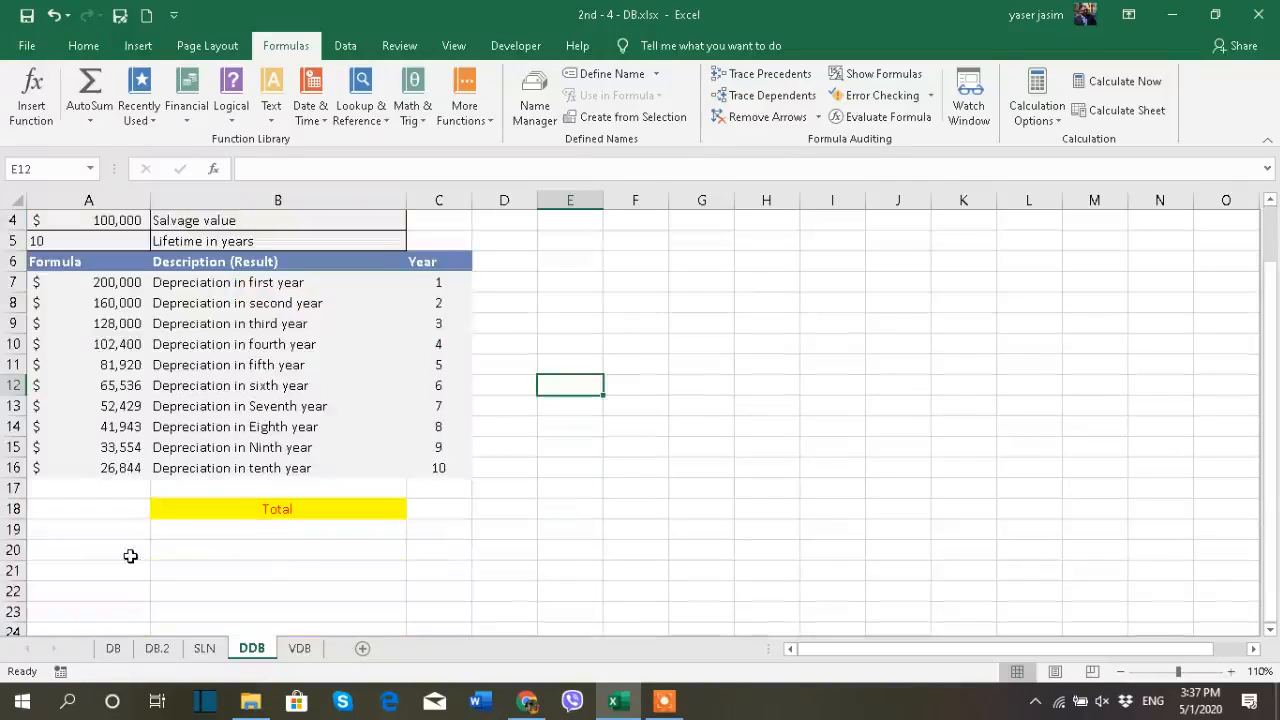
click(94, 508)
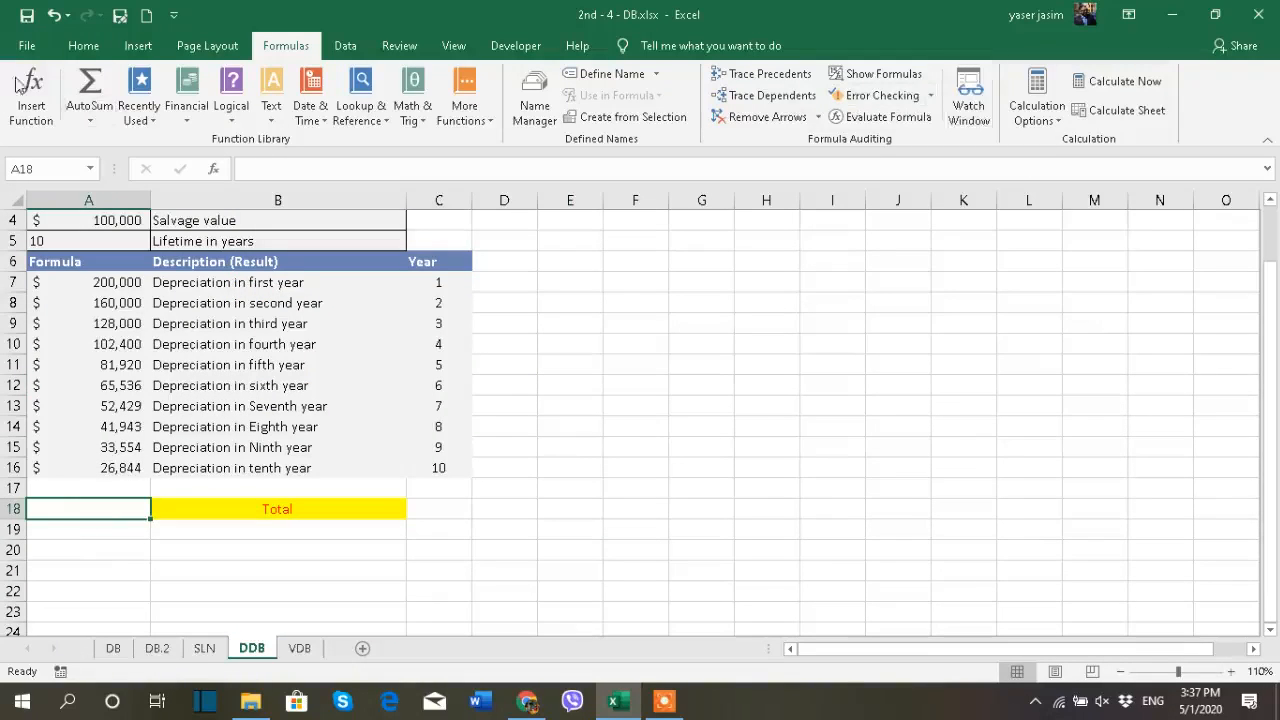
click(82, 45)
click(1063, 73)
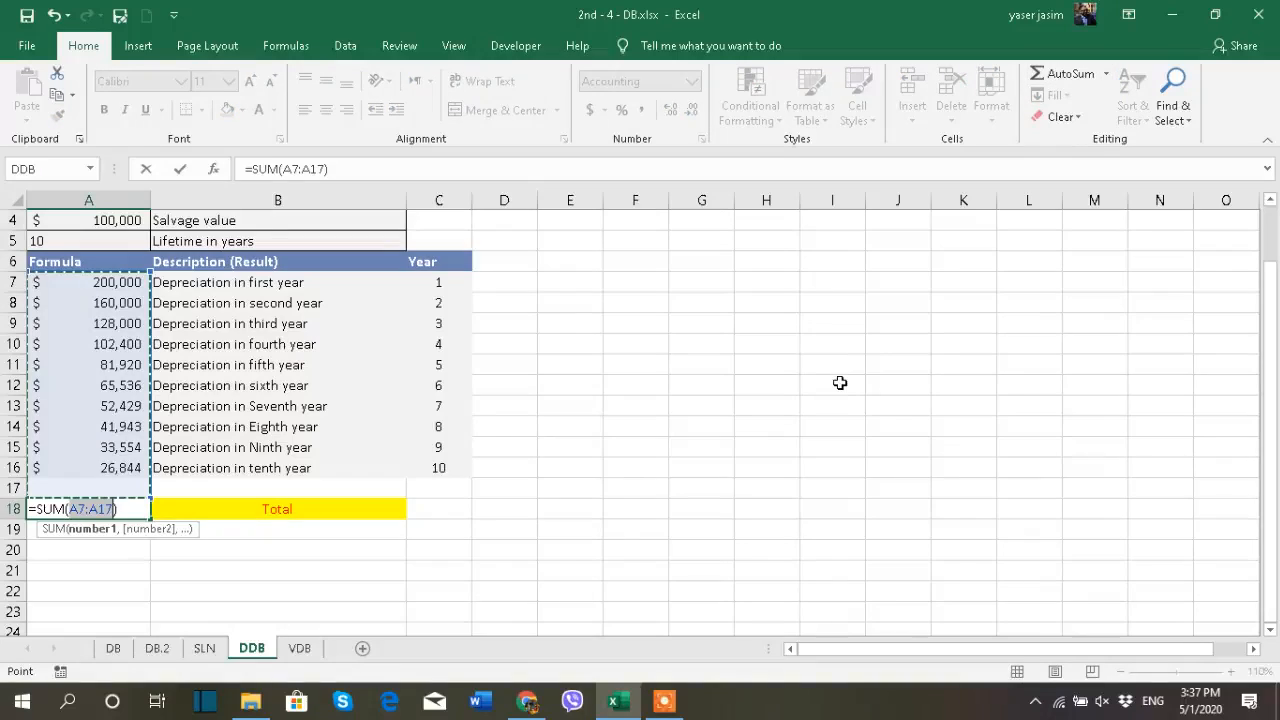
key(Return)
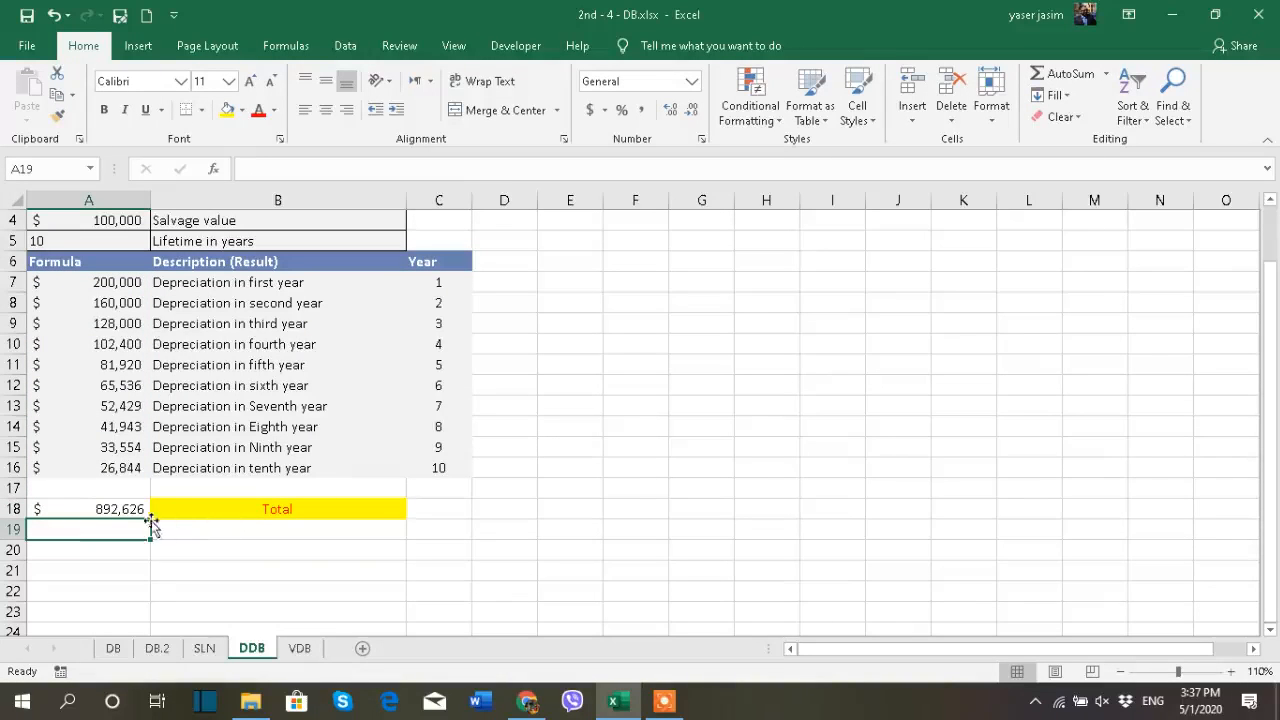
click(119, 497)
click(126, 506)
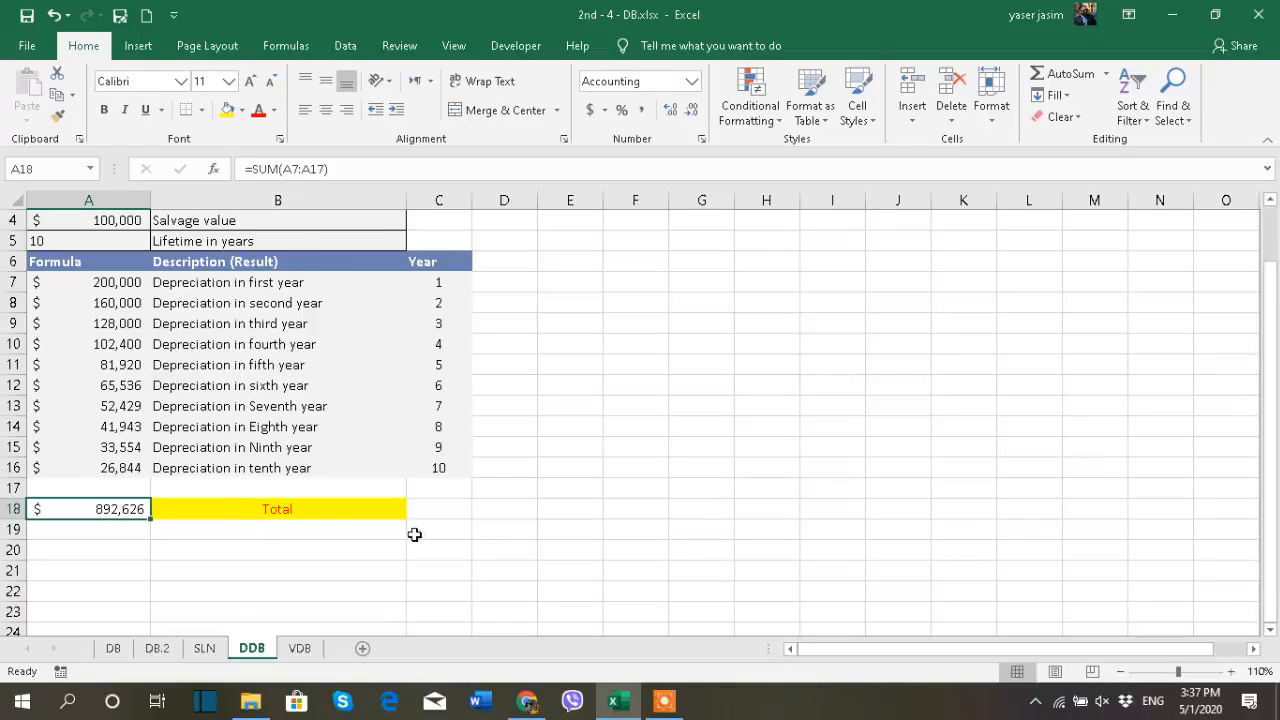
scroll(414, 535, up, 1)
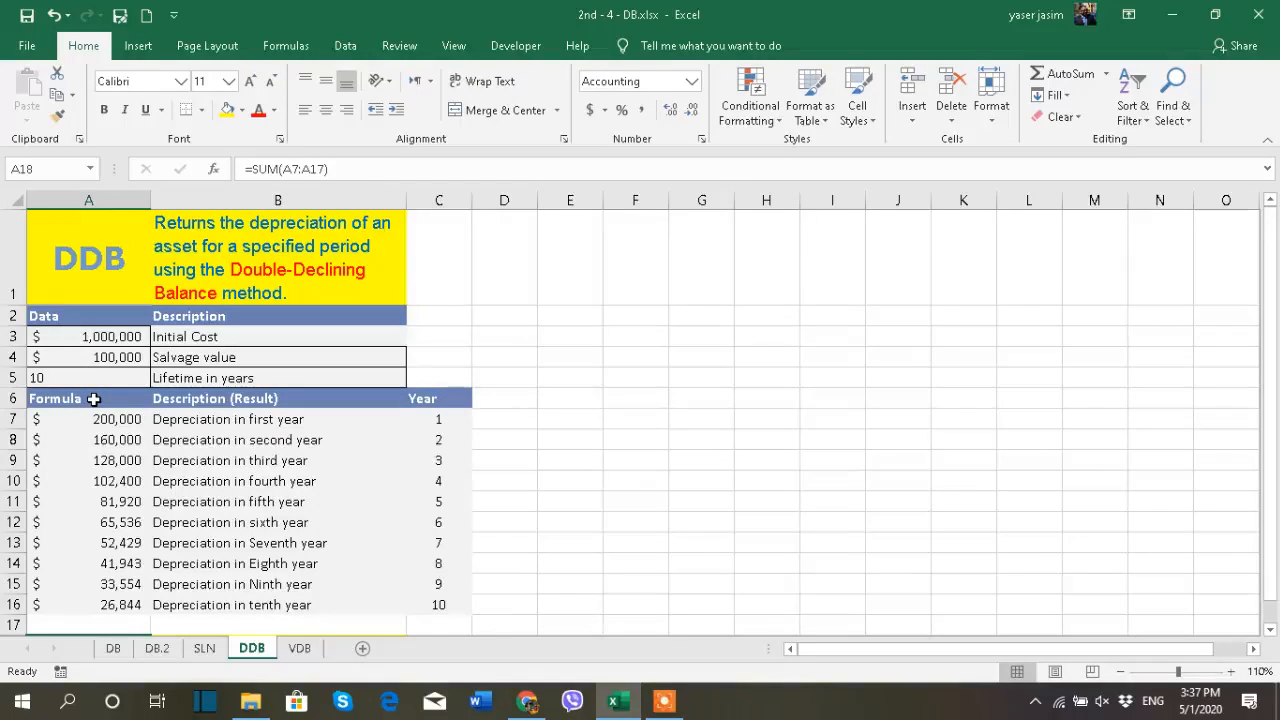
Go to the VDB sheet and review the car's data and the four depreciation periods in rows 7 to 10
click(664, 701)
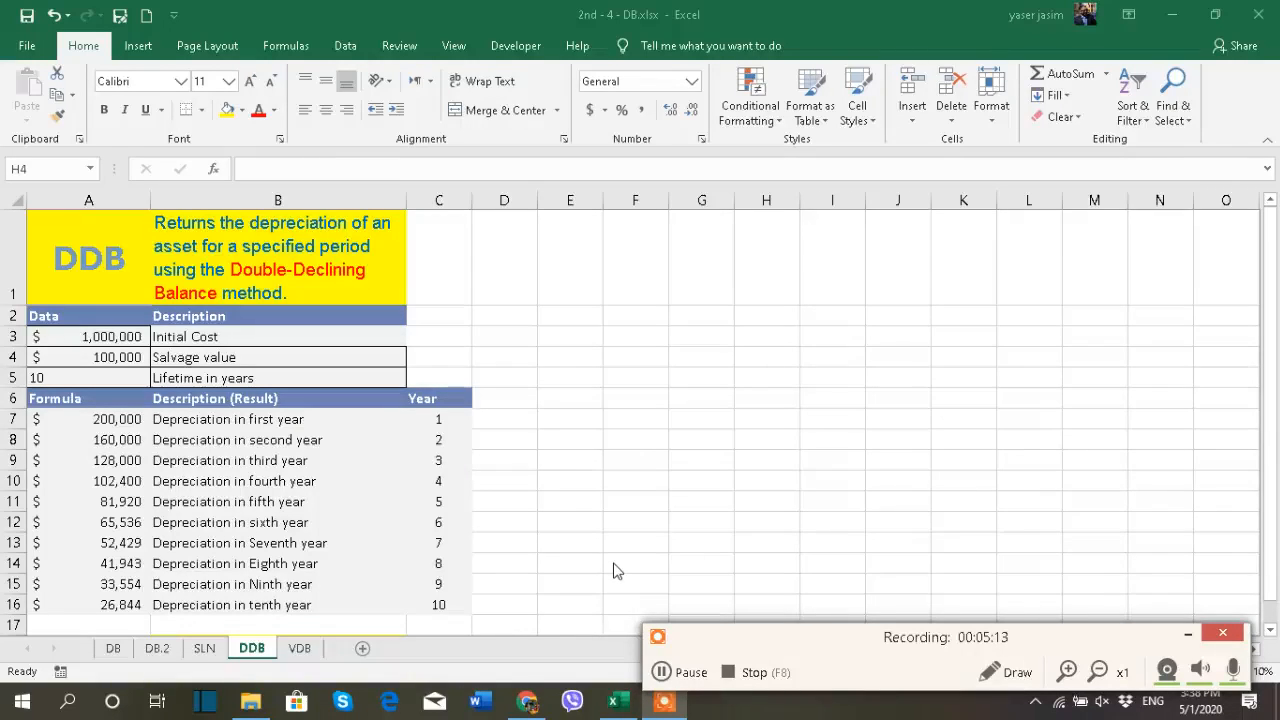
click(305, 648)
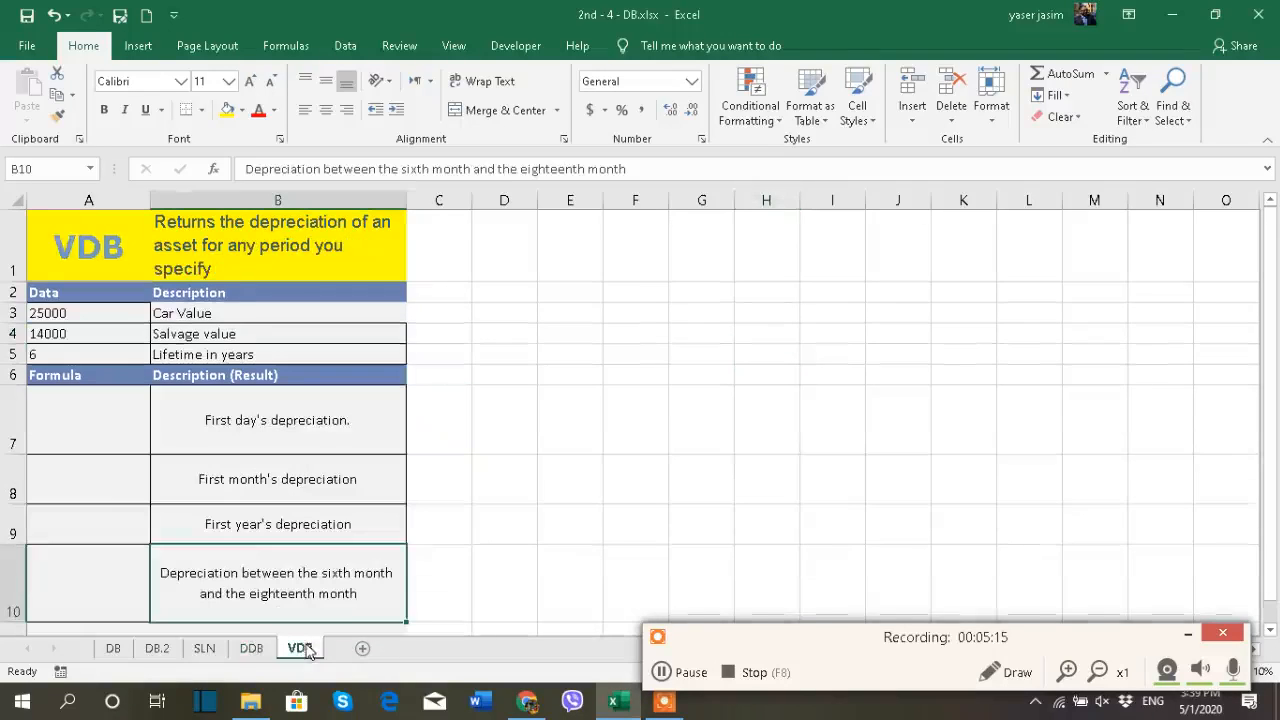
click(1189, 635)
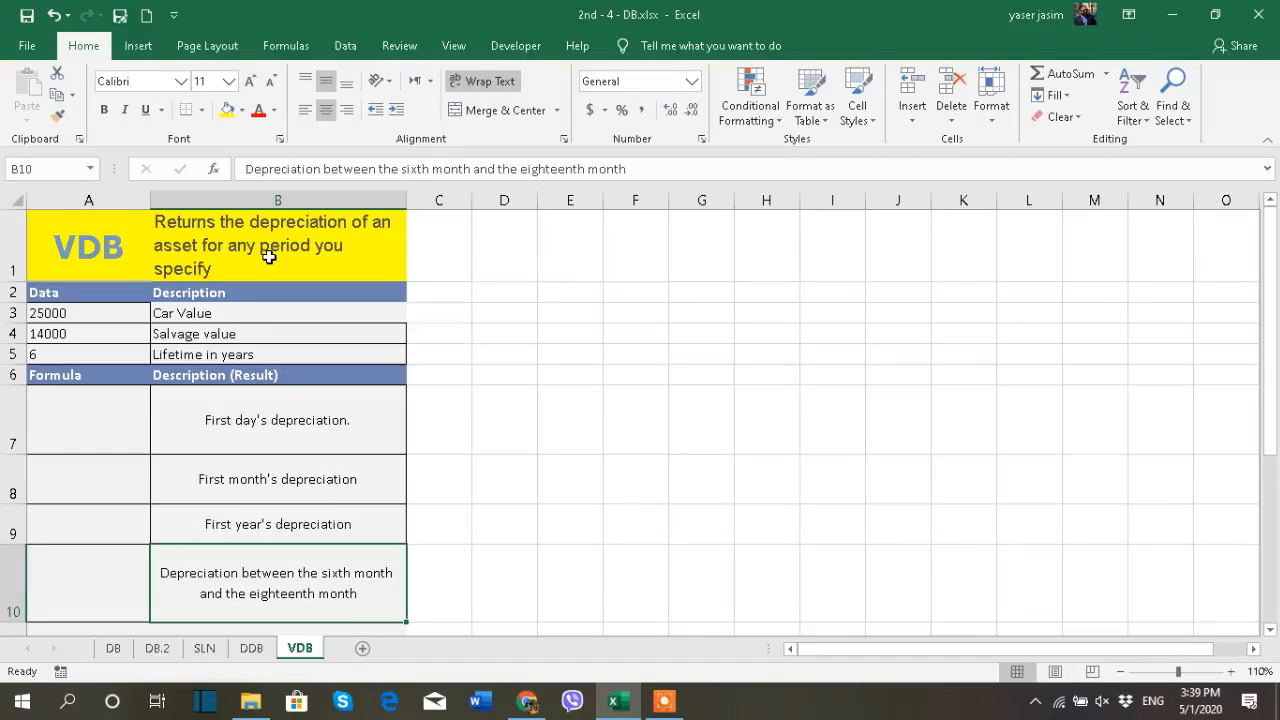
click(134, 426)
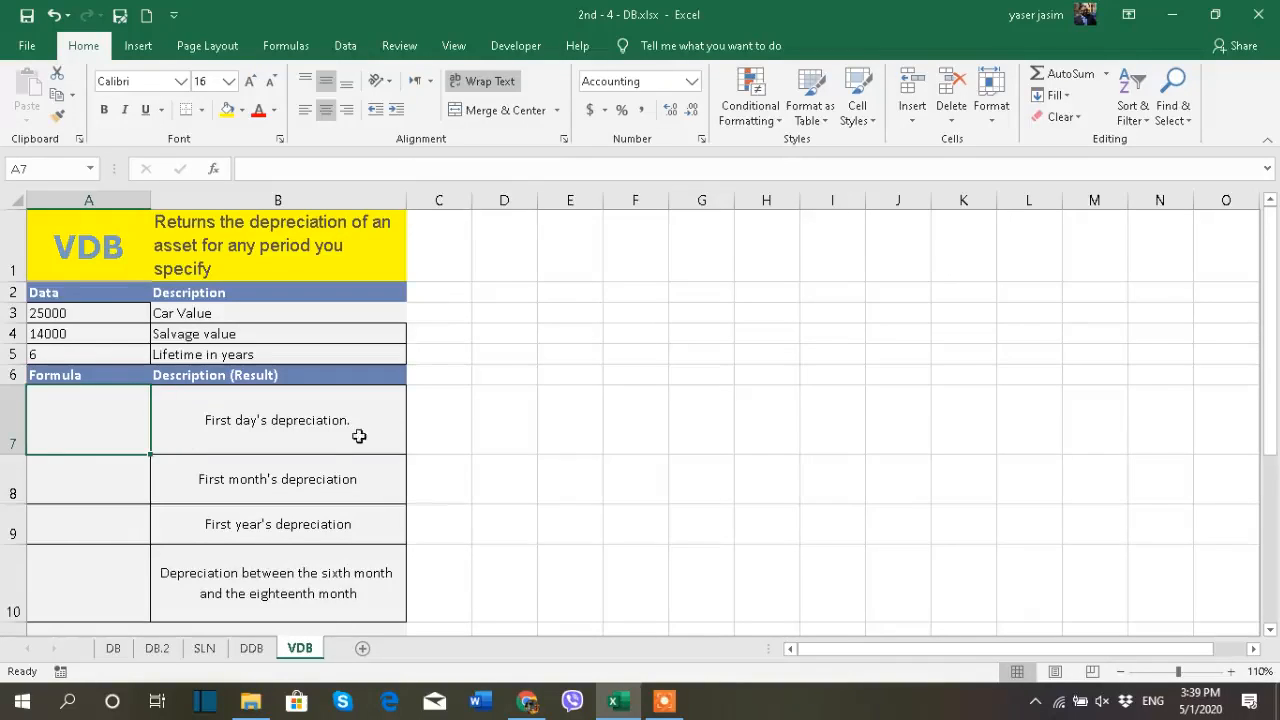
click(309, 472)
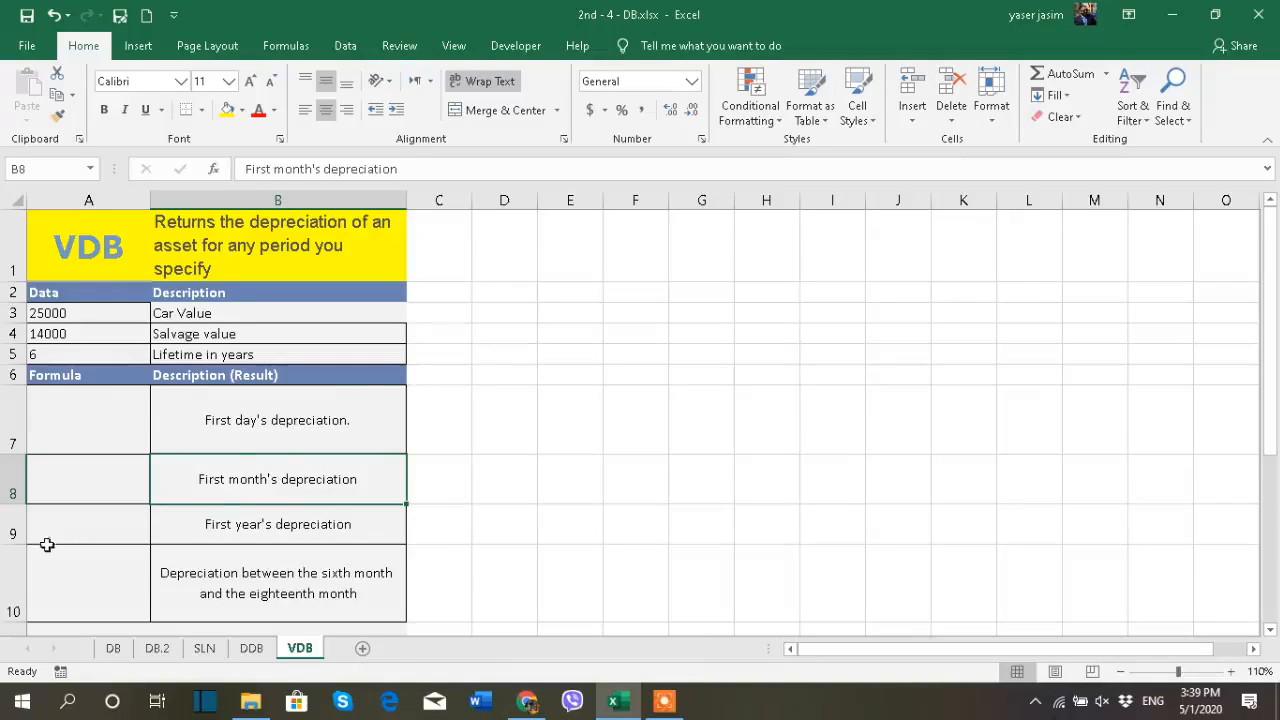
click(97, 535)
click(113, 580)
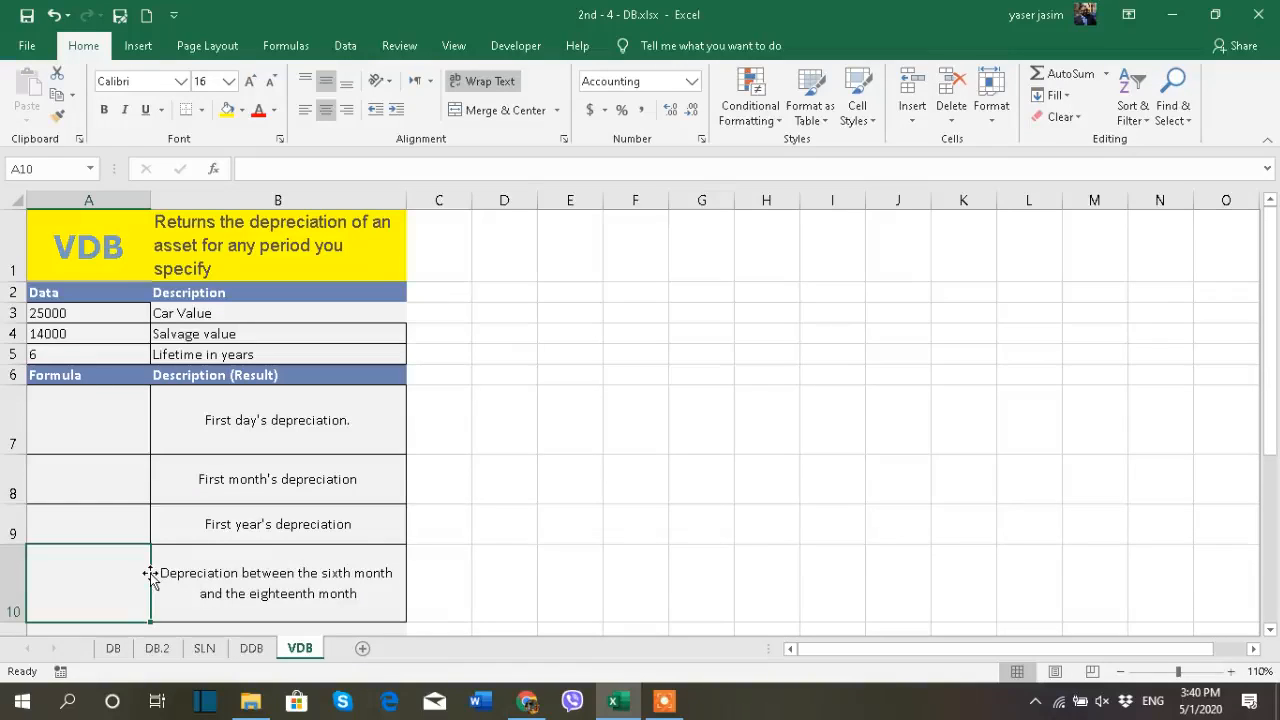
click(326, 420)
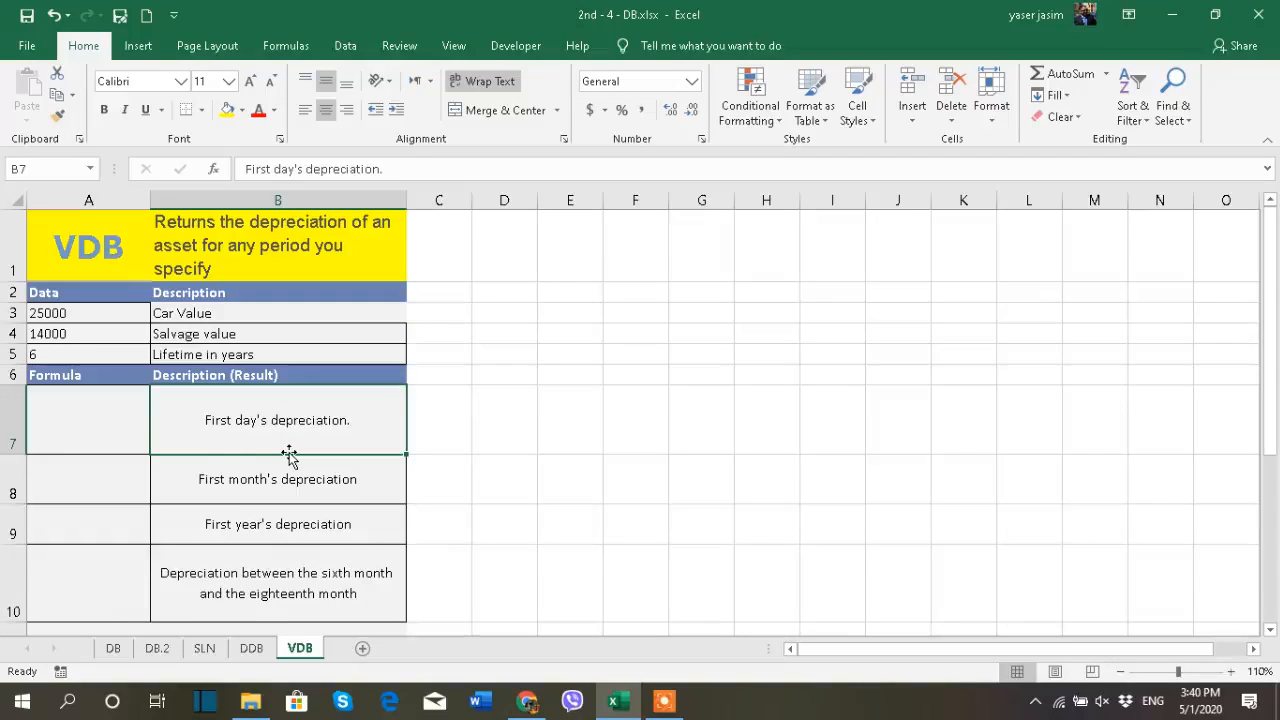
click(344, 593)
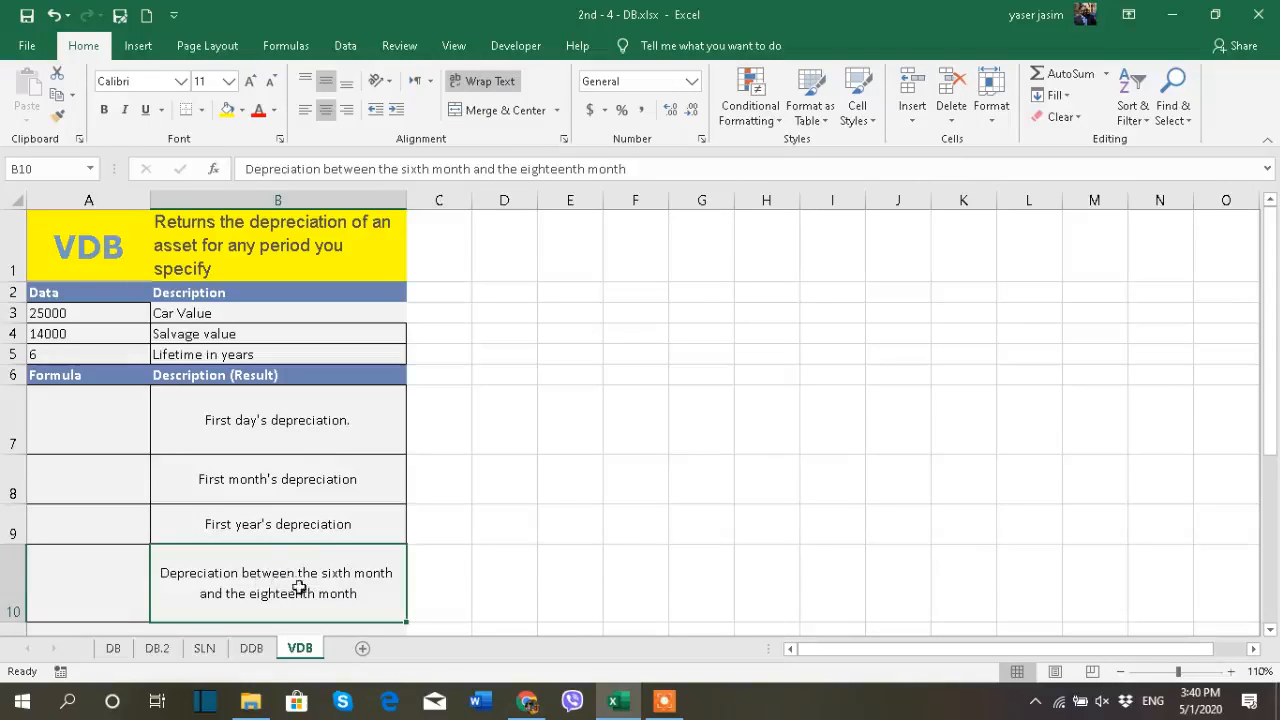
click(510, 452)
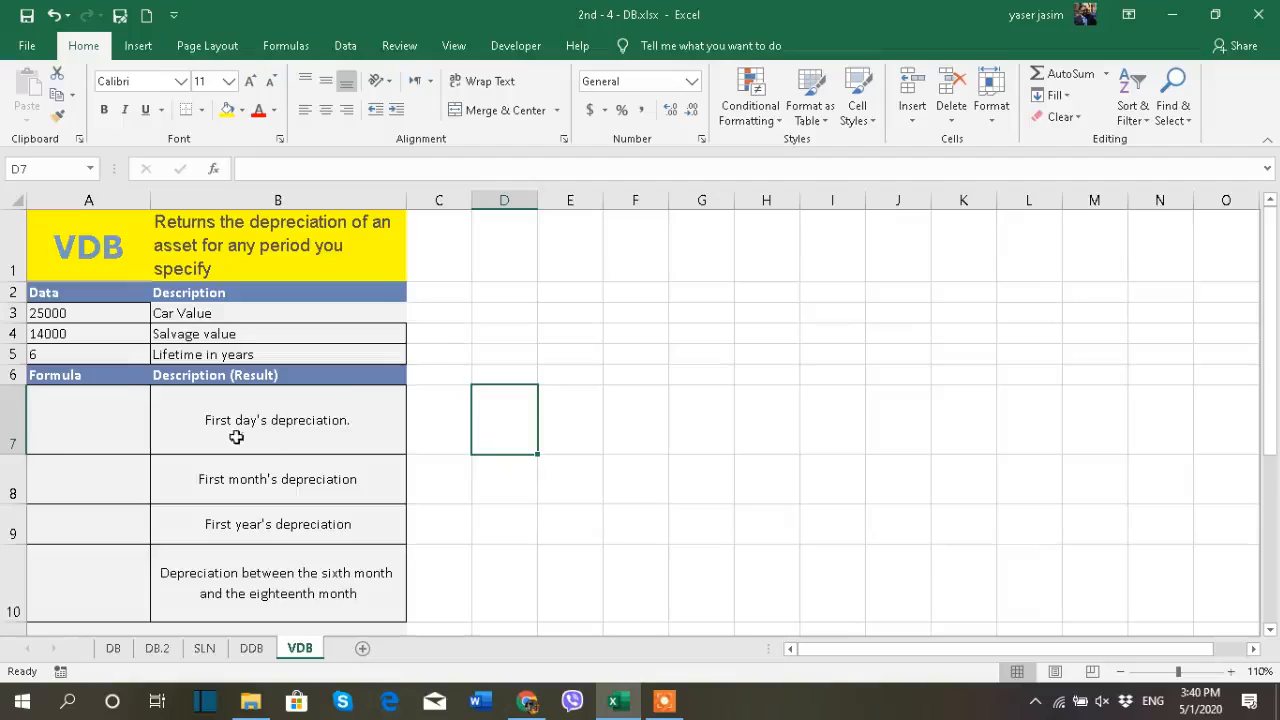
Start a VDB formula in A7 for the first day's depreciation, with cost A3 and salvage A4
click(80, 436)
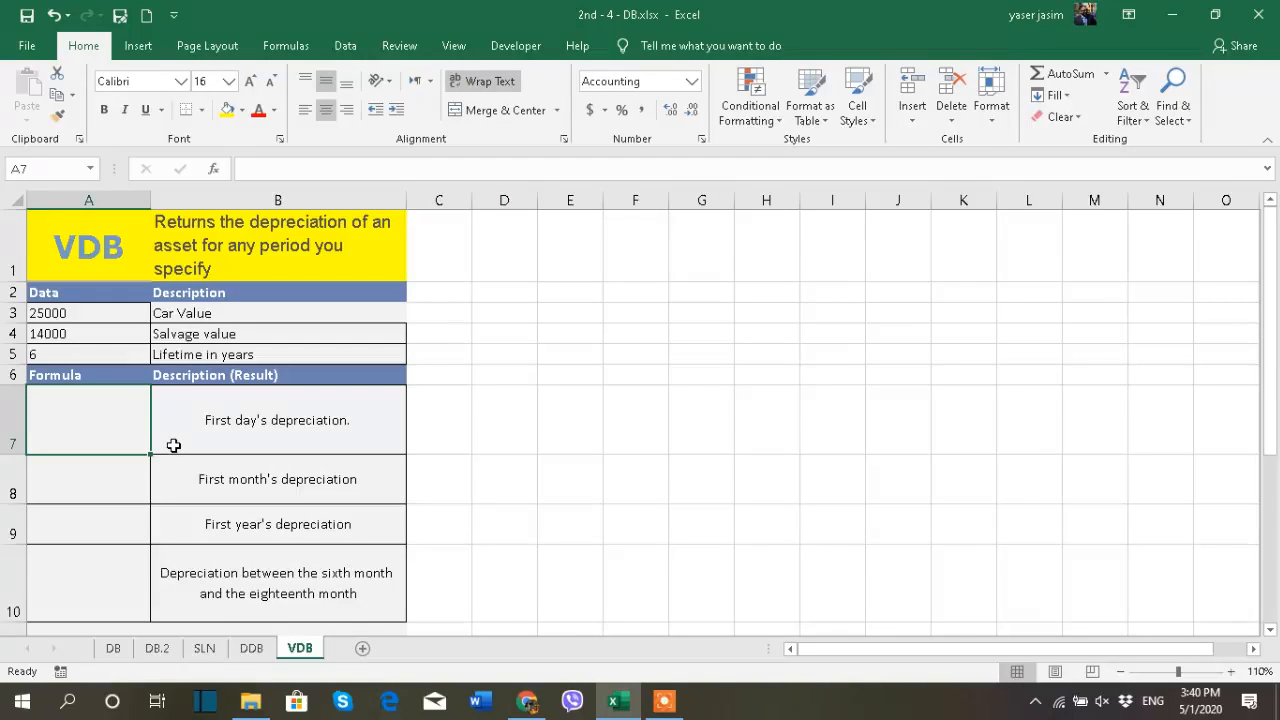
text(=)
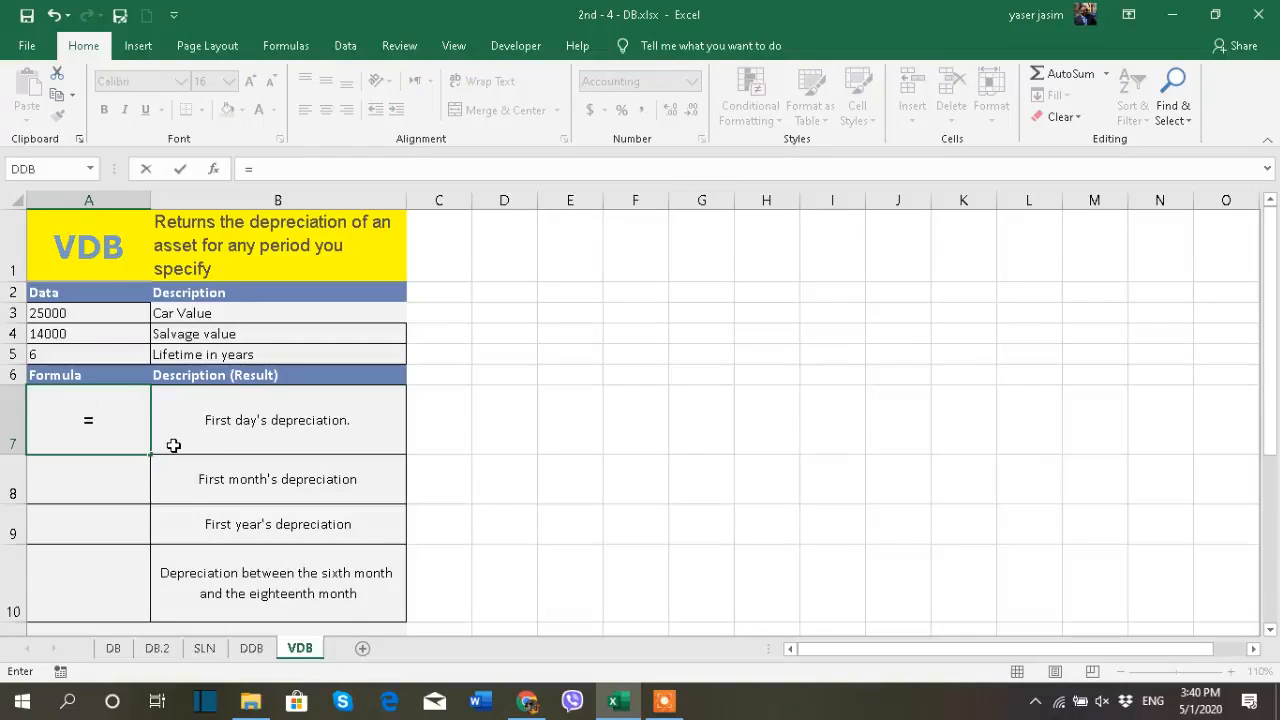
text(vdb)
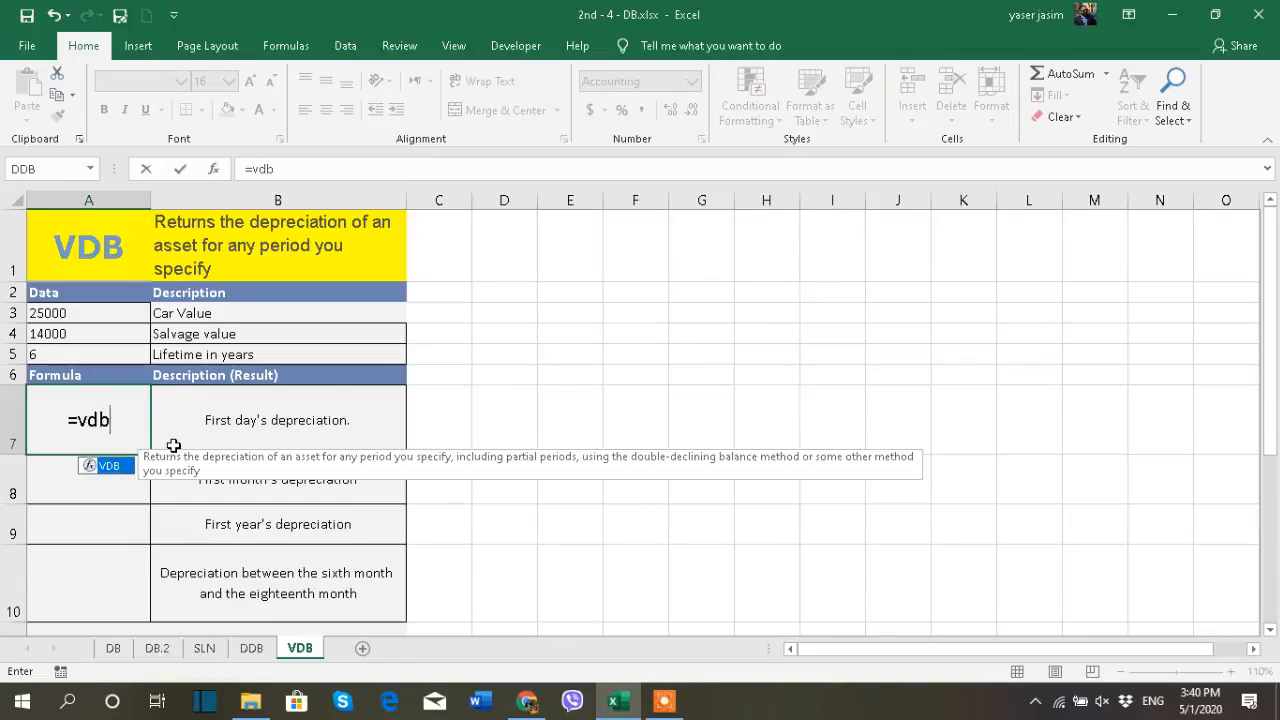
double_click(115, 468)
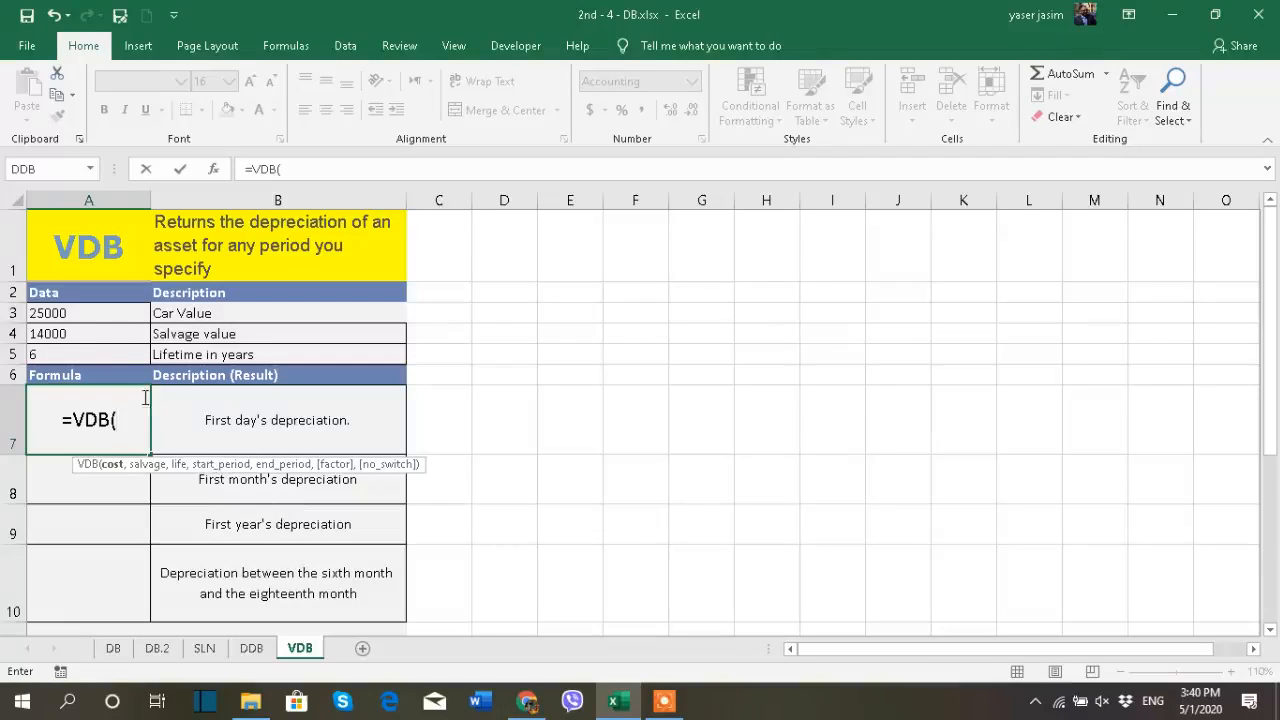
click(82, 313)
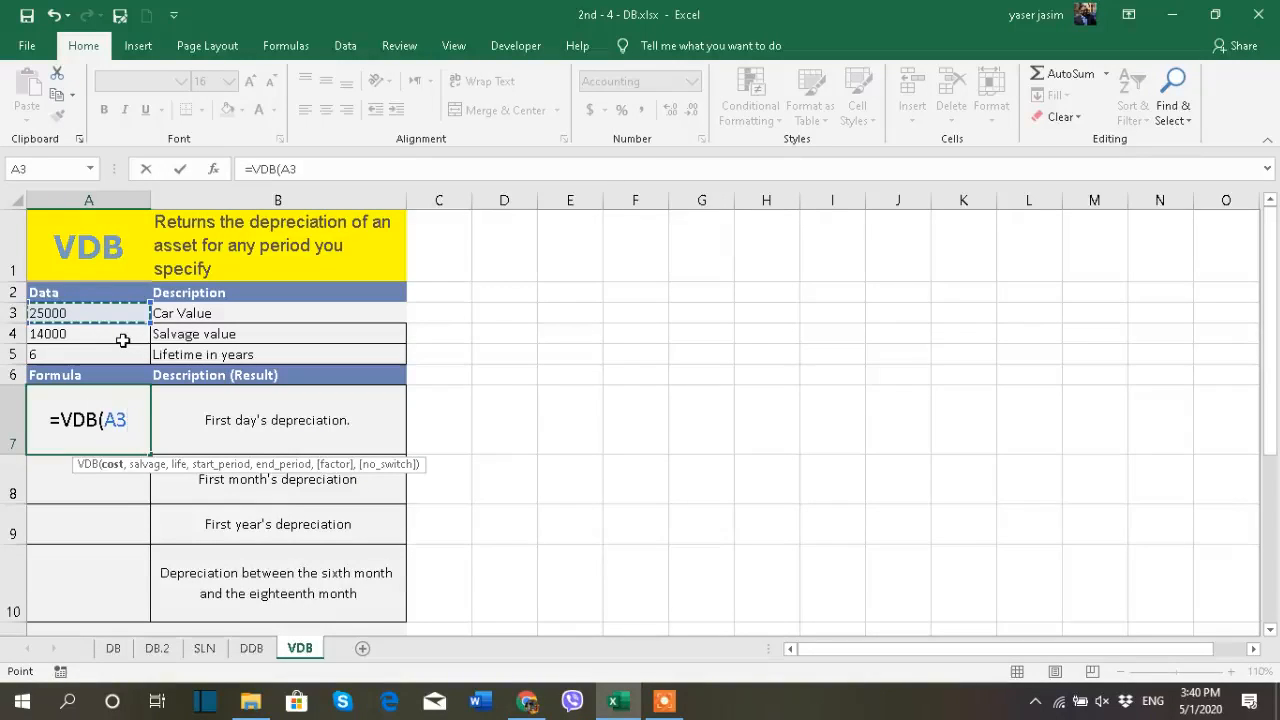
text(,)
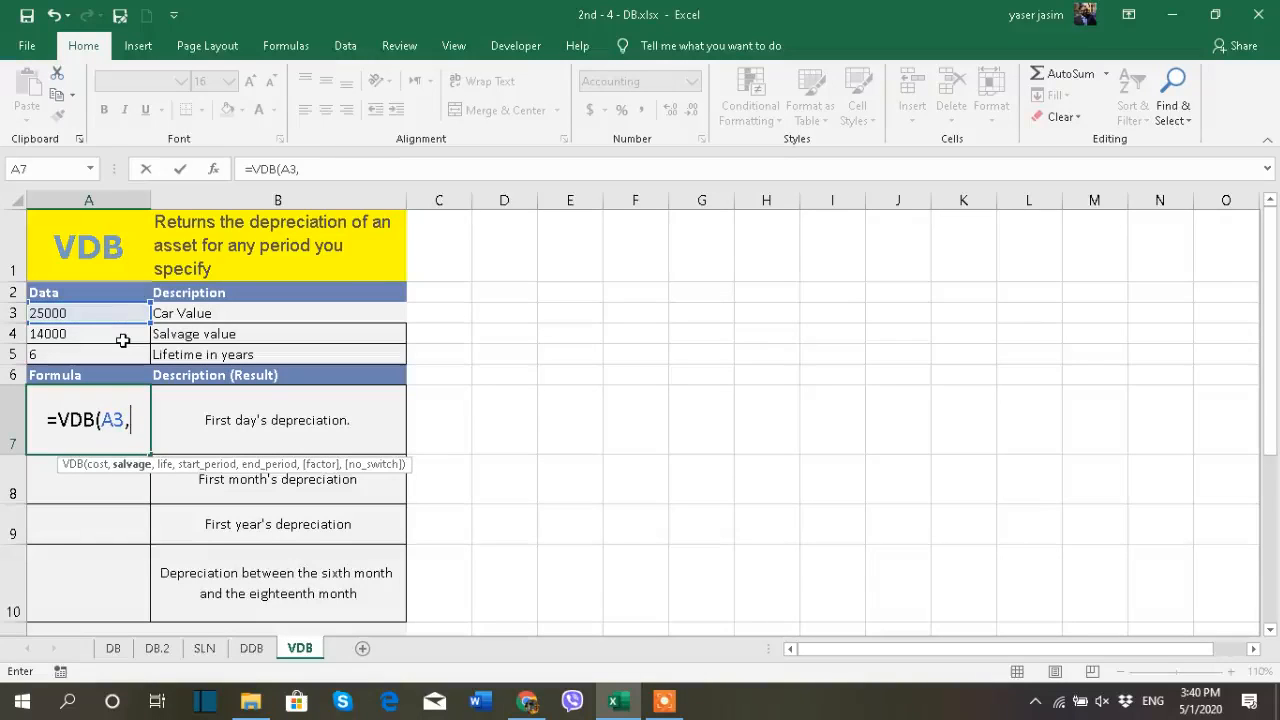
click(88, 340)
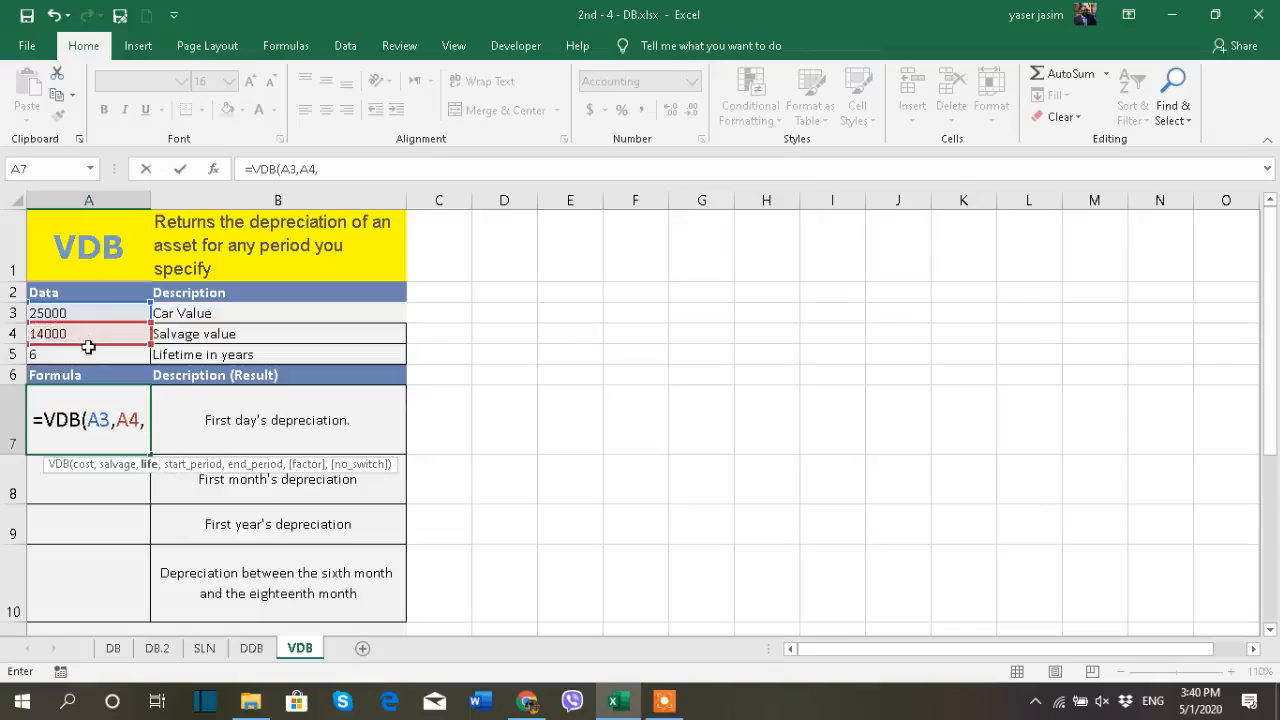
Complete the A7 formula with life in days A5*365, start period 0 and end period 1 as =VDB(A3,A4,A5*365,0,1)
click(89, 354)
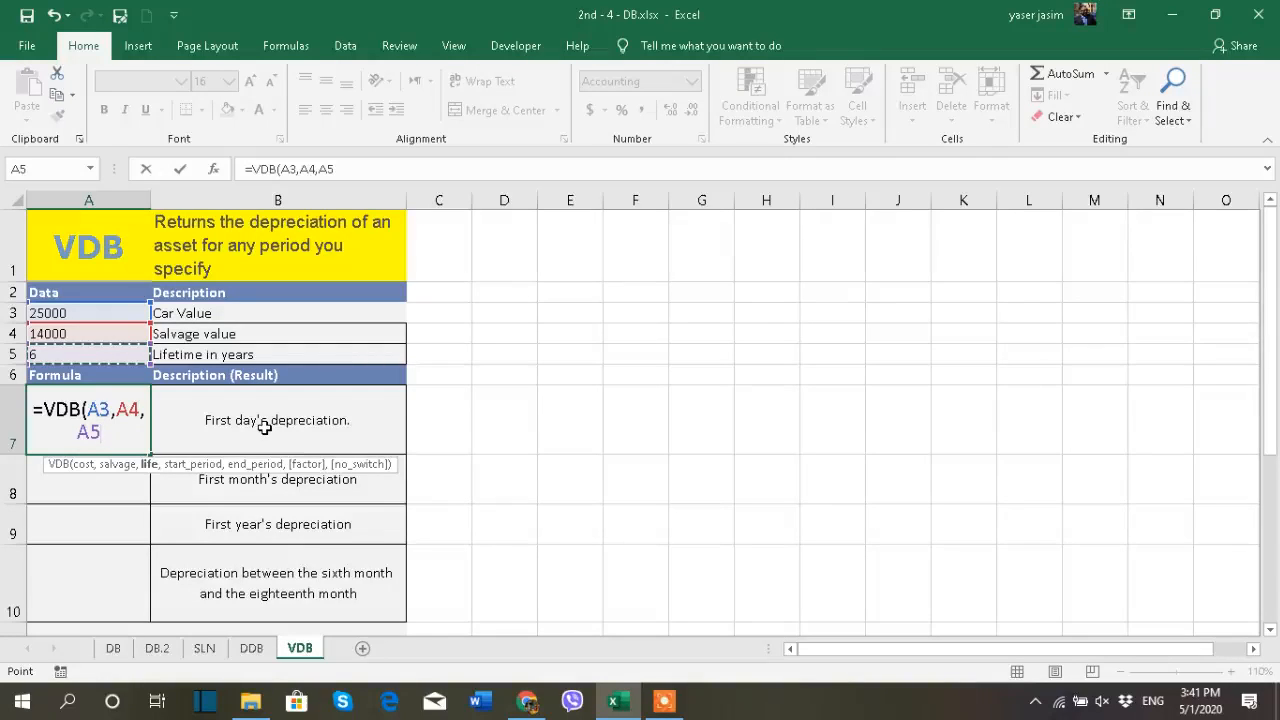
text(*365)
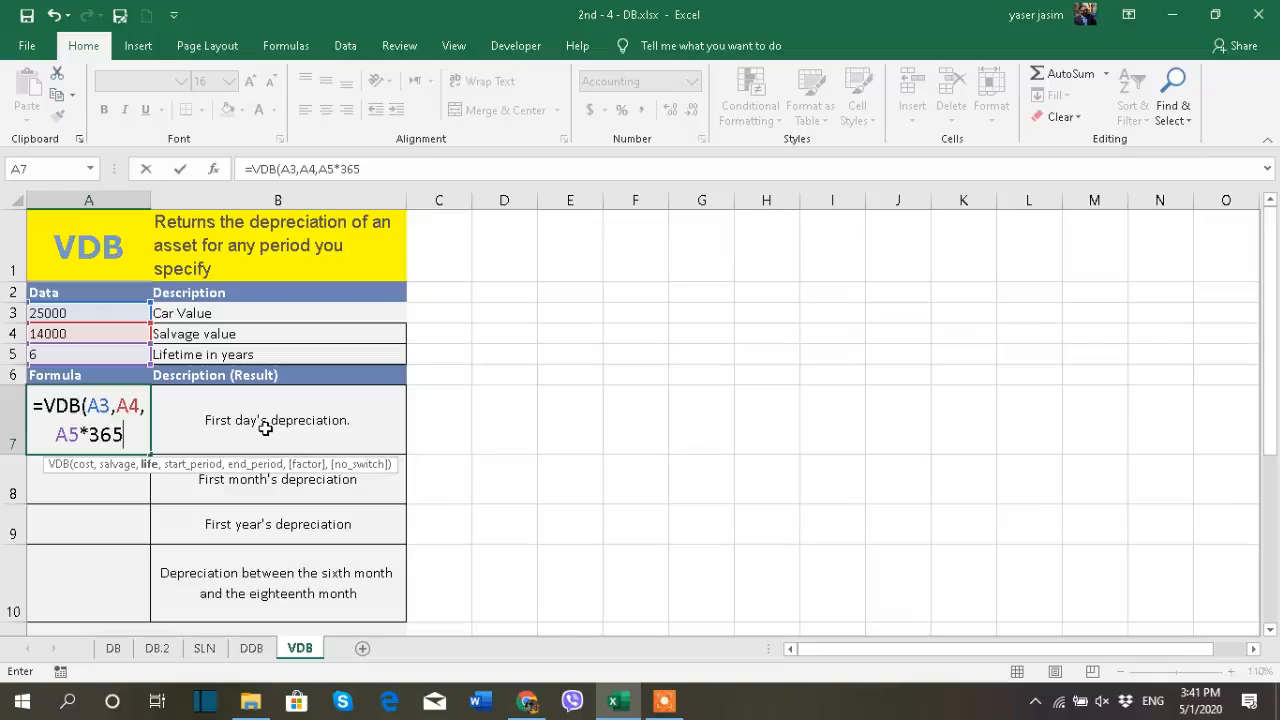
text(,)
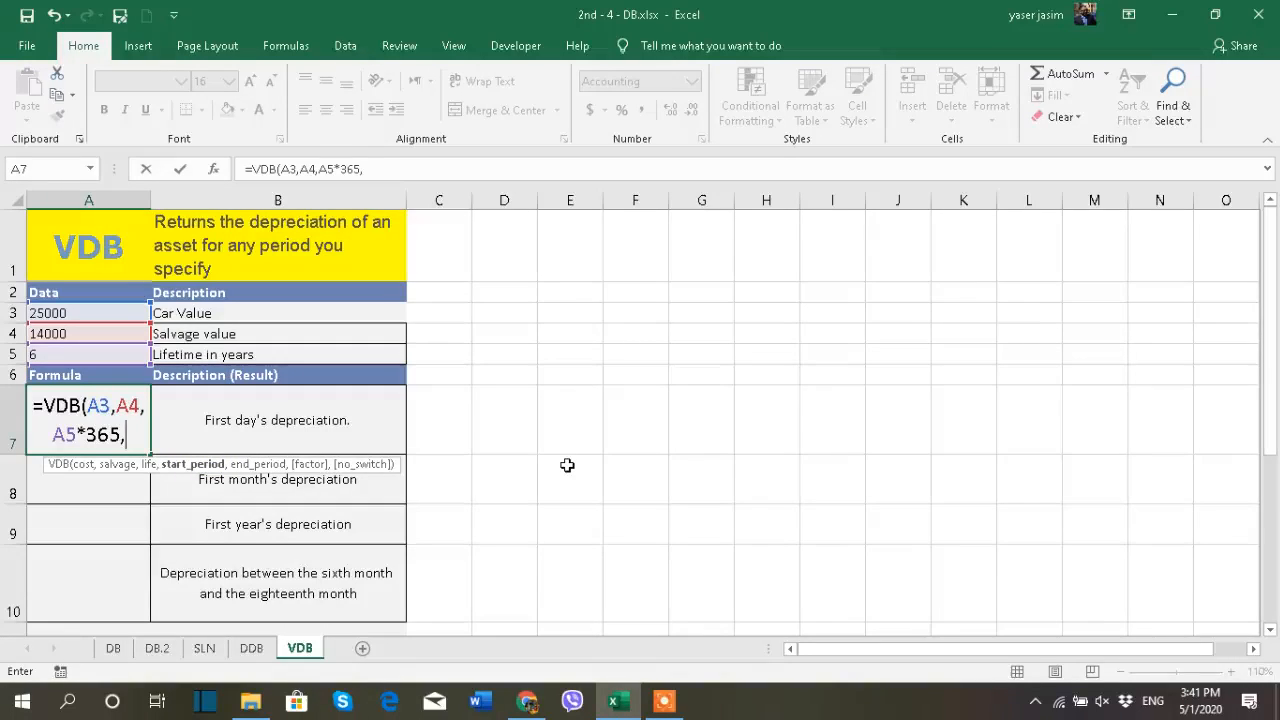
text(0)
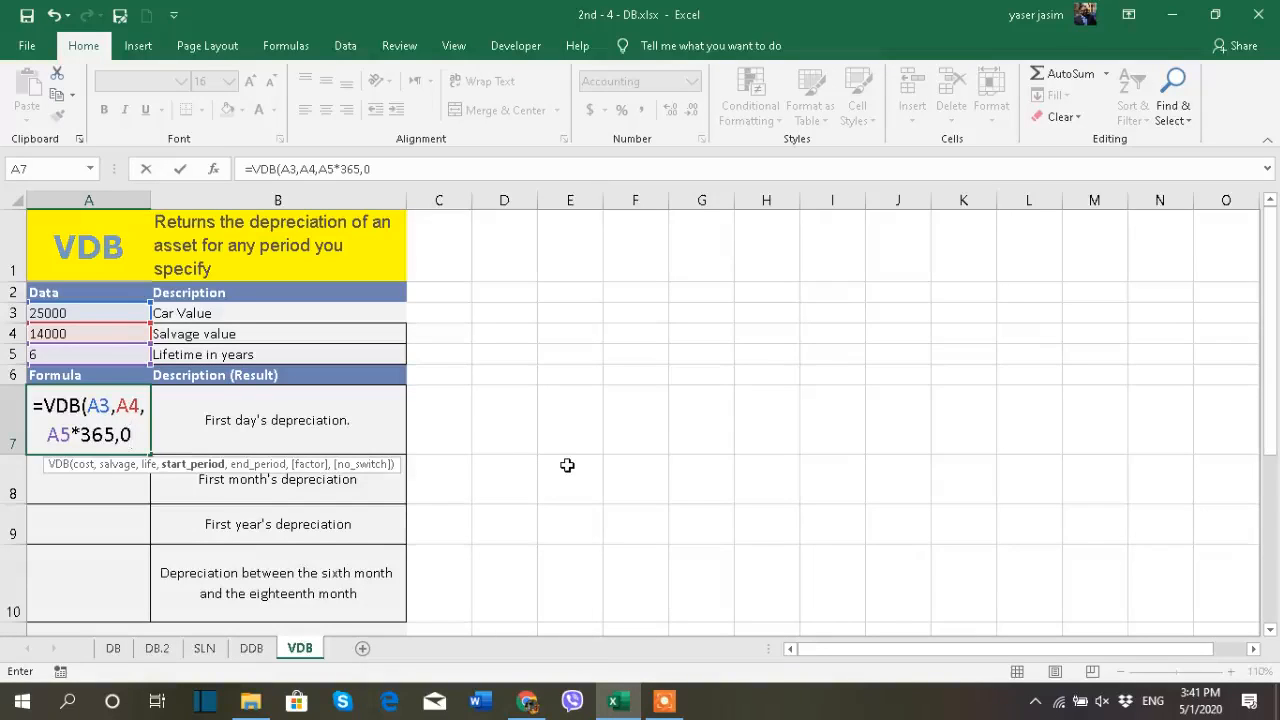
text(,)
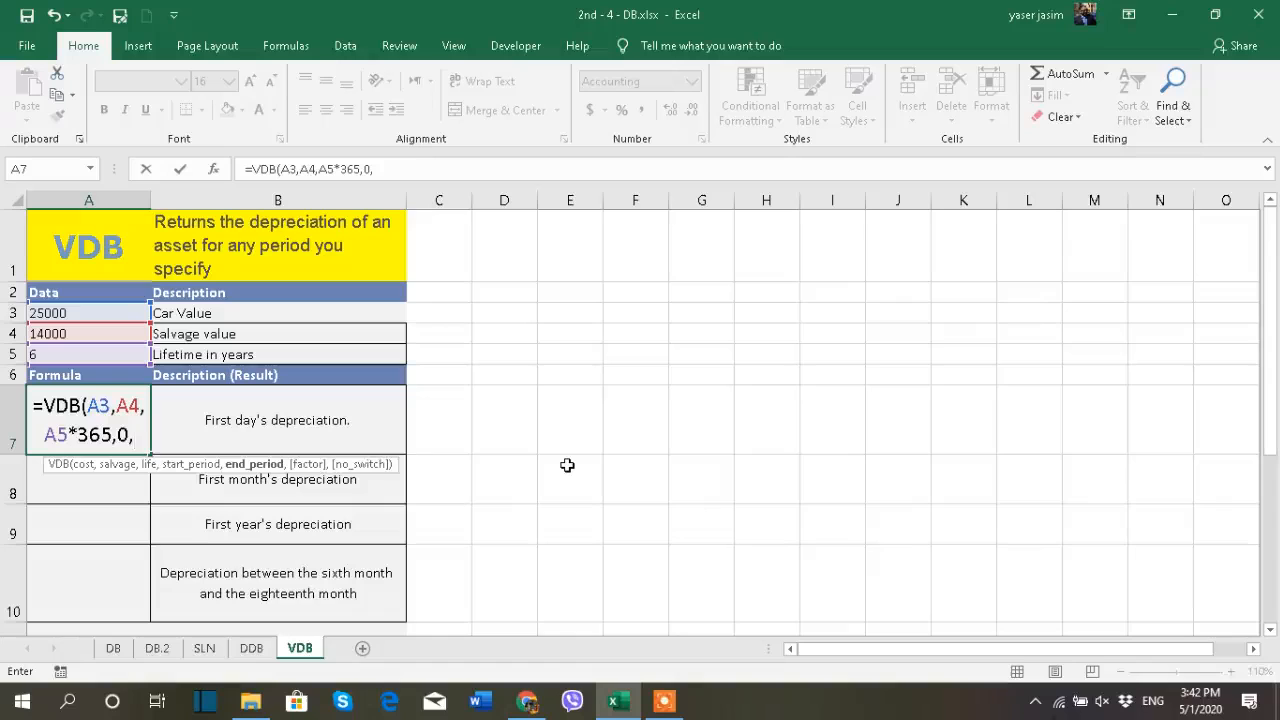
text(1)
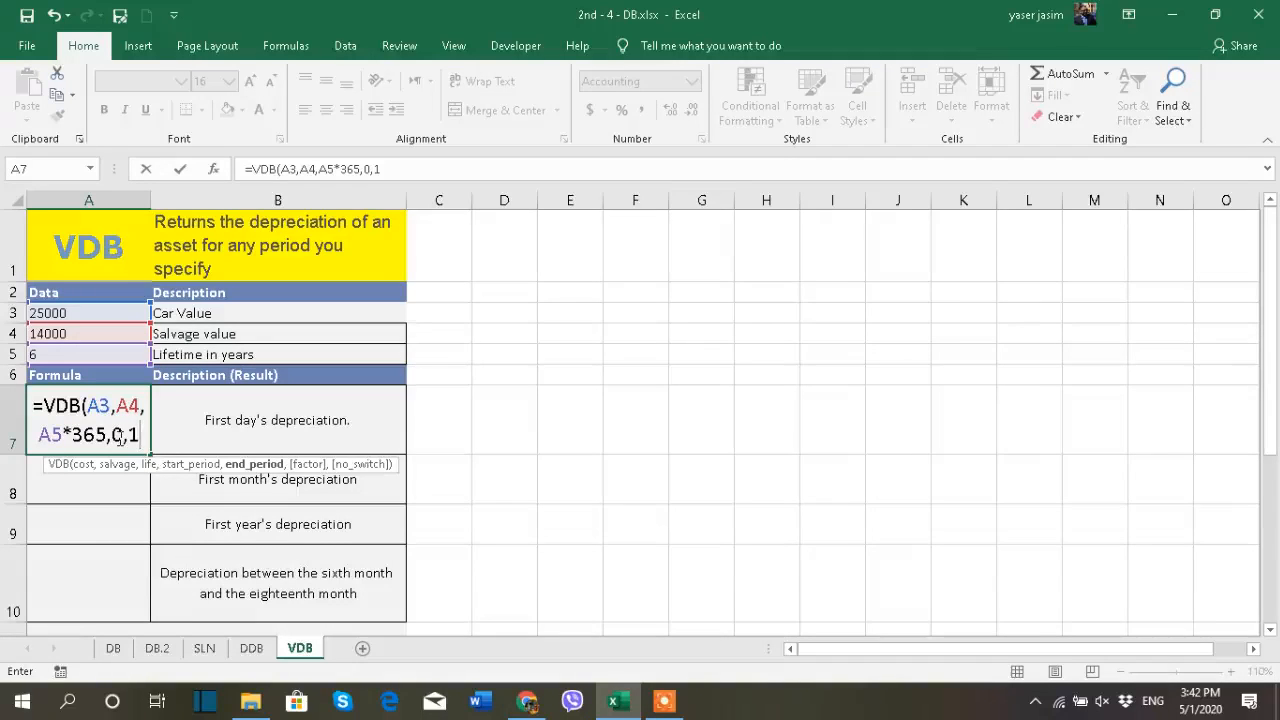
text())
key(Return)
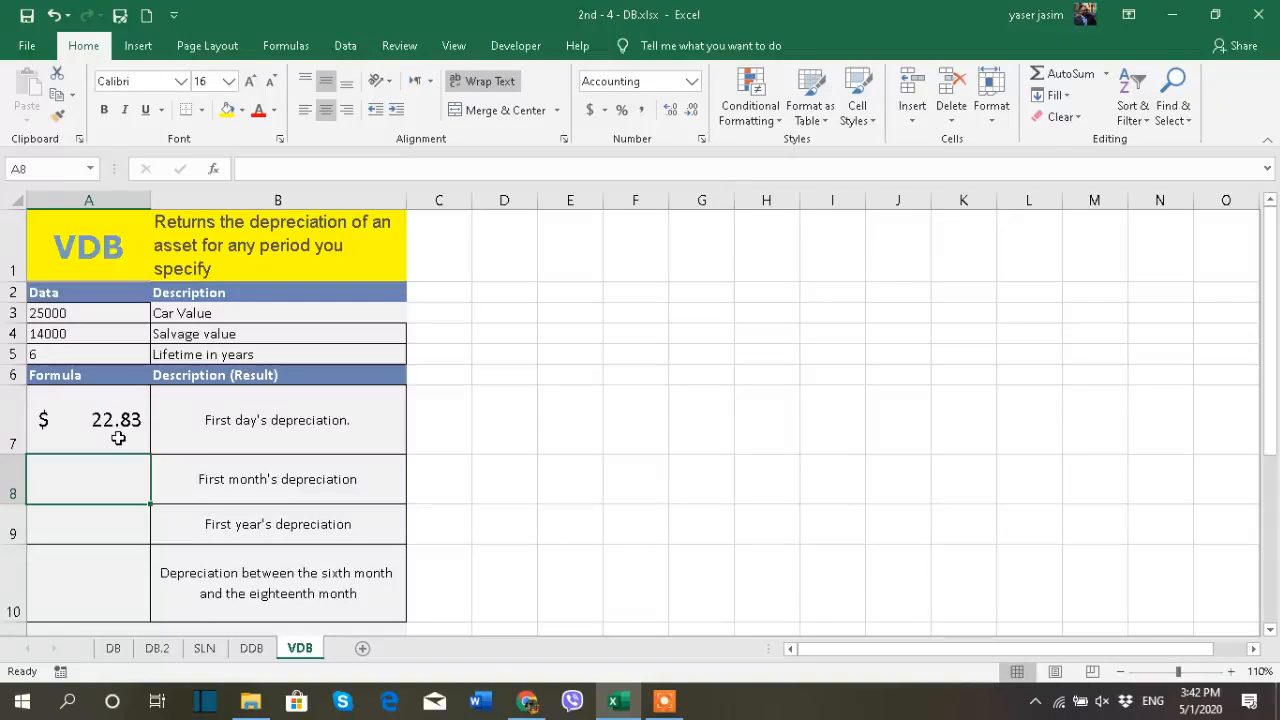
click(131, 405)
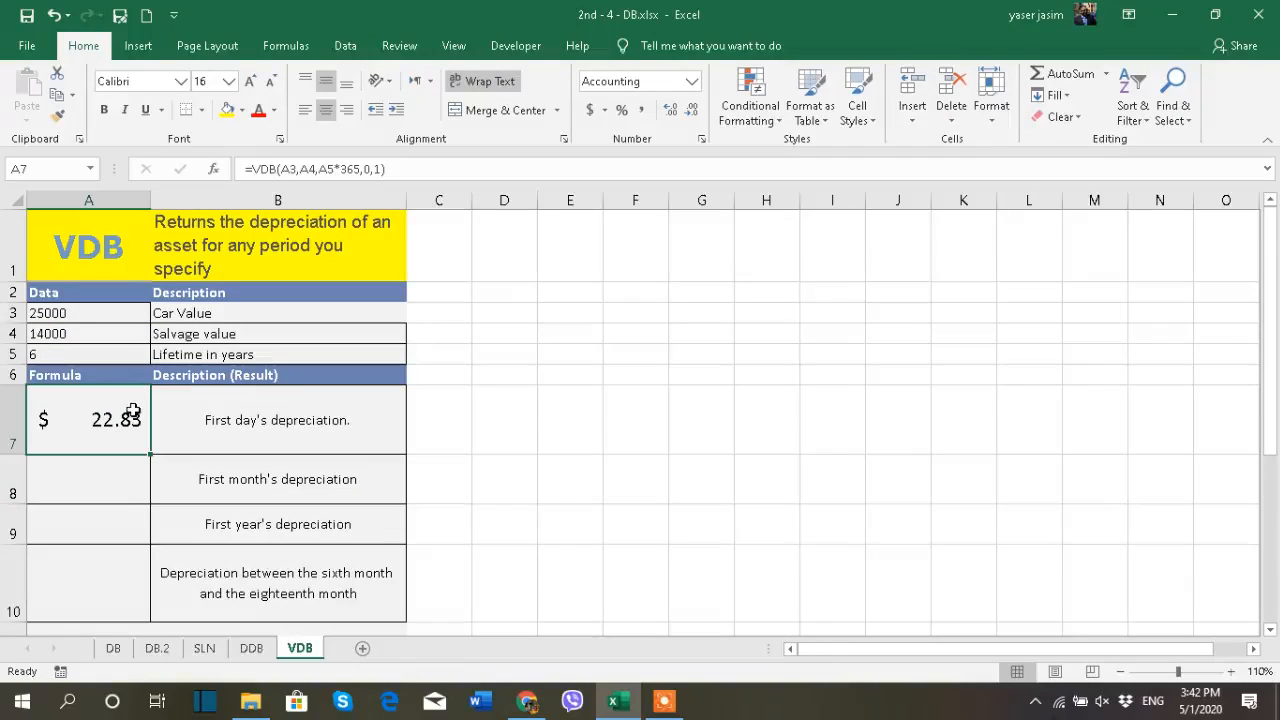
Reword the description in B7 to "First two day's depreciation."
double_click(220, 418)
double_click(220, 420)
click(229, 418)
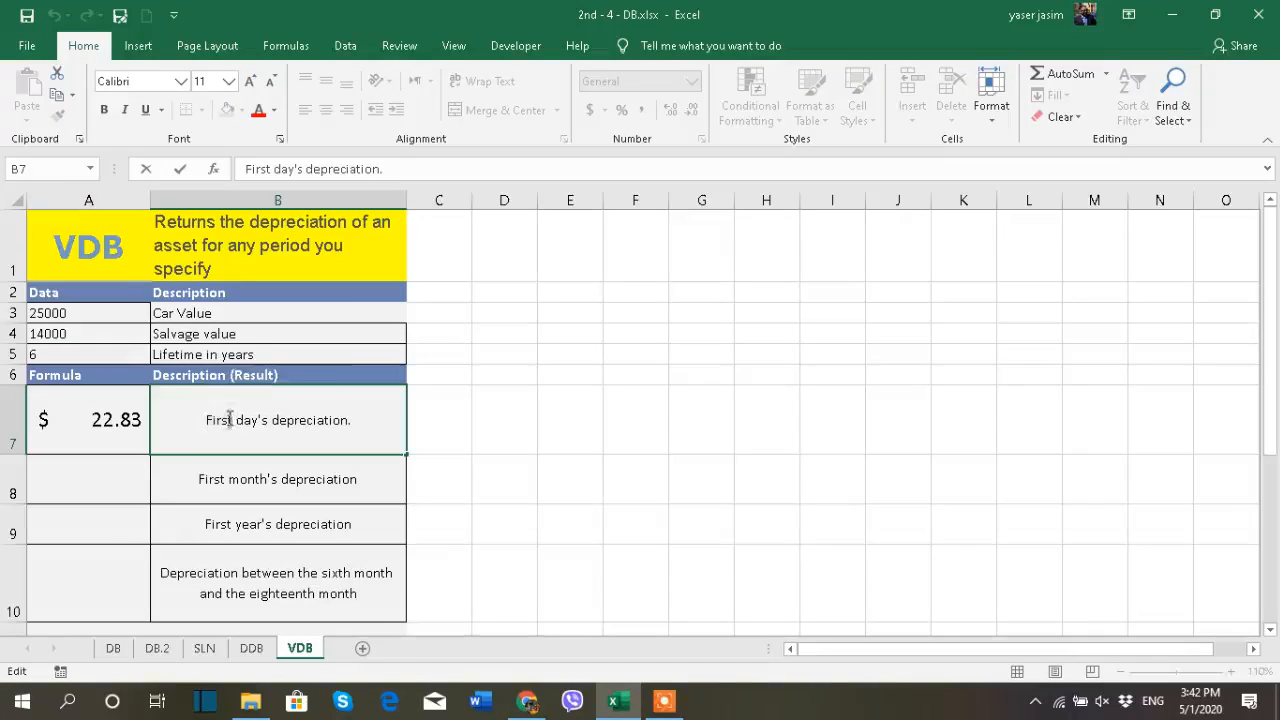
double_click(220, 420)
click(235, 420)
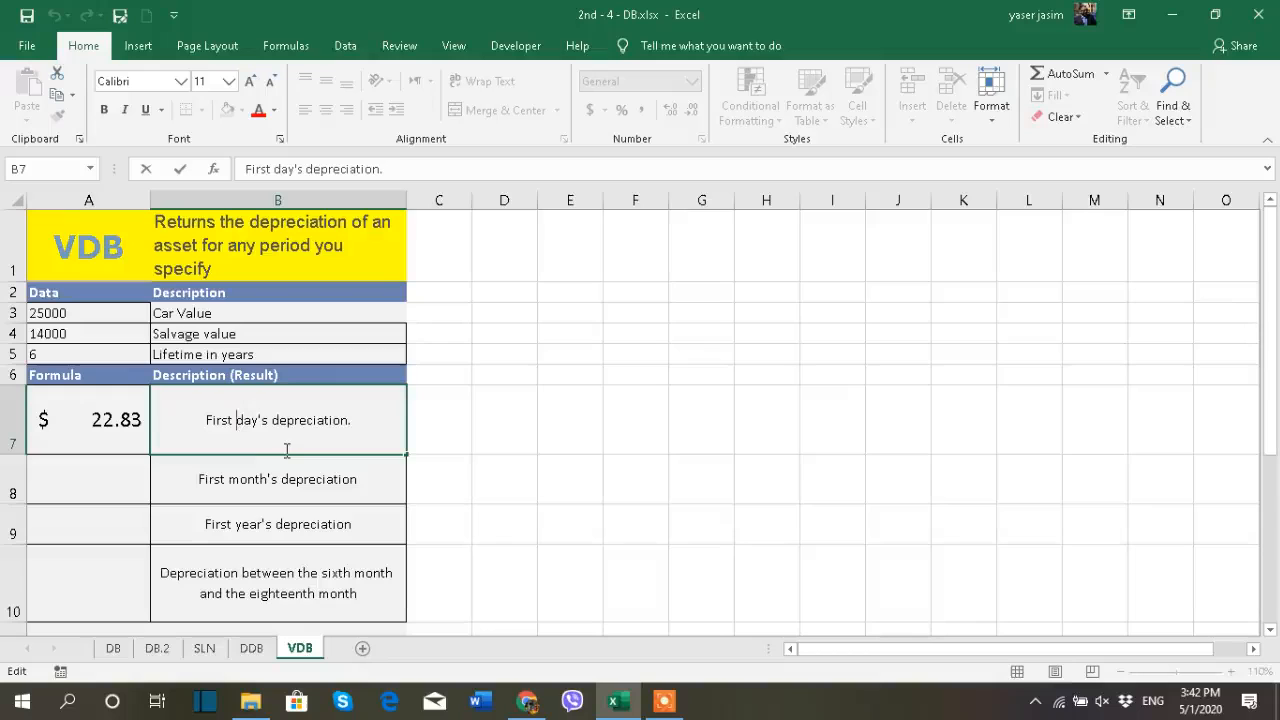
text(two)
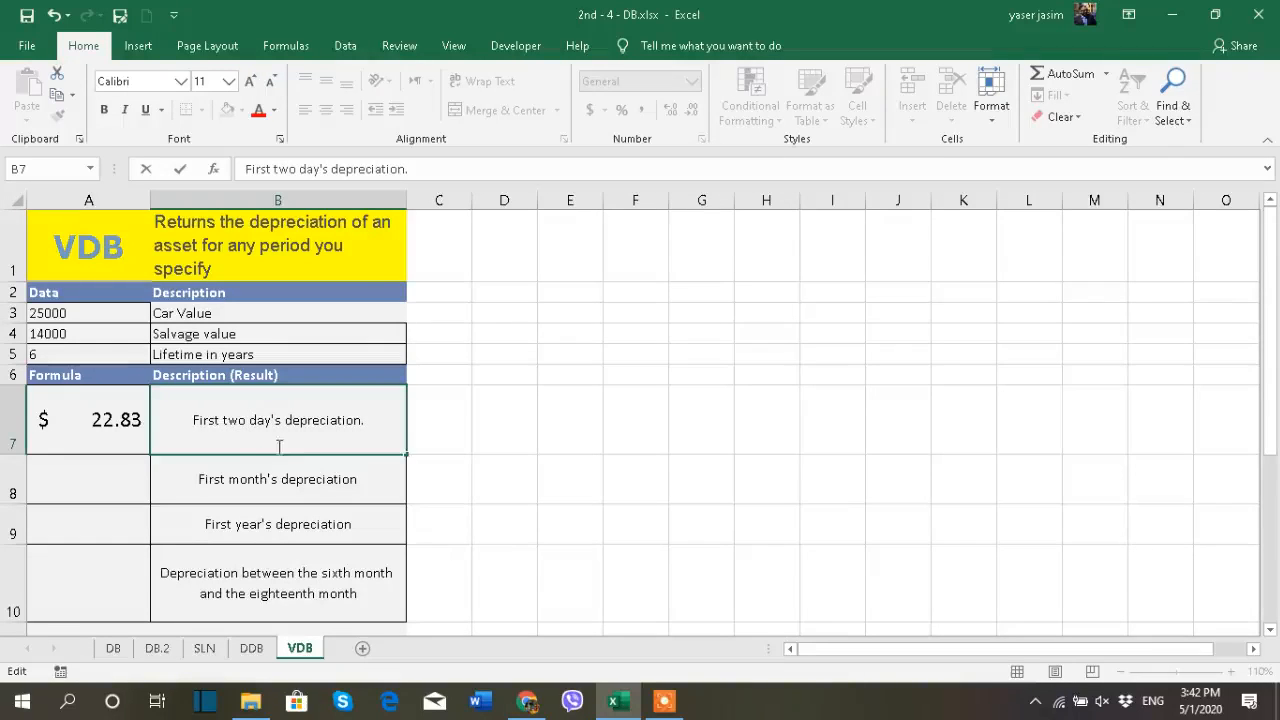
click(491, 434)
Replace the formula in A7 with a new VDB formula, using cost A3 and salvage A4
click(142, 430)
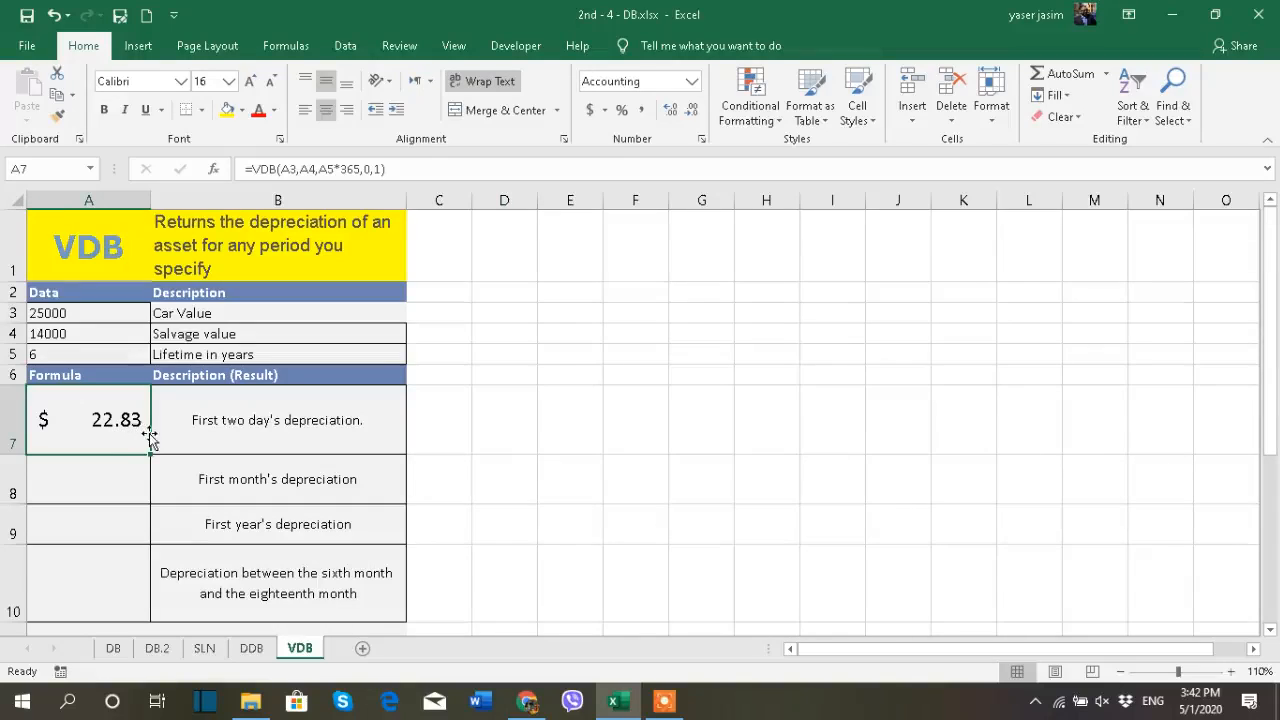
text(=vdb)
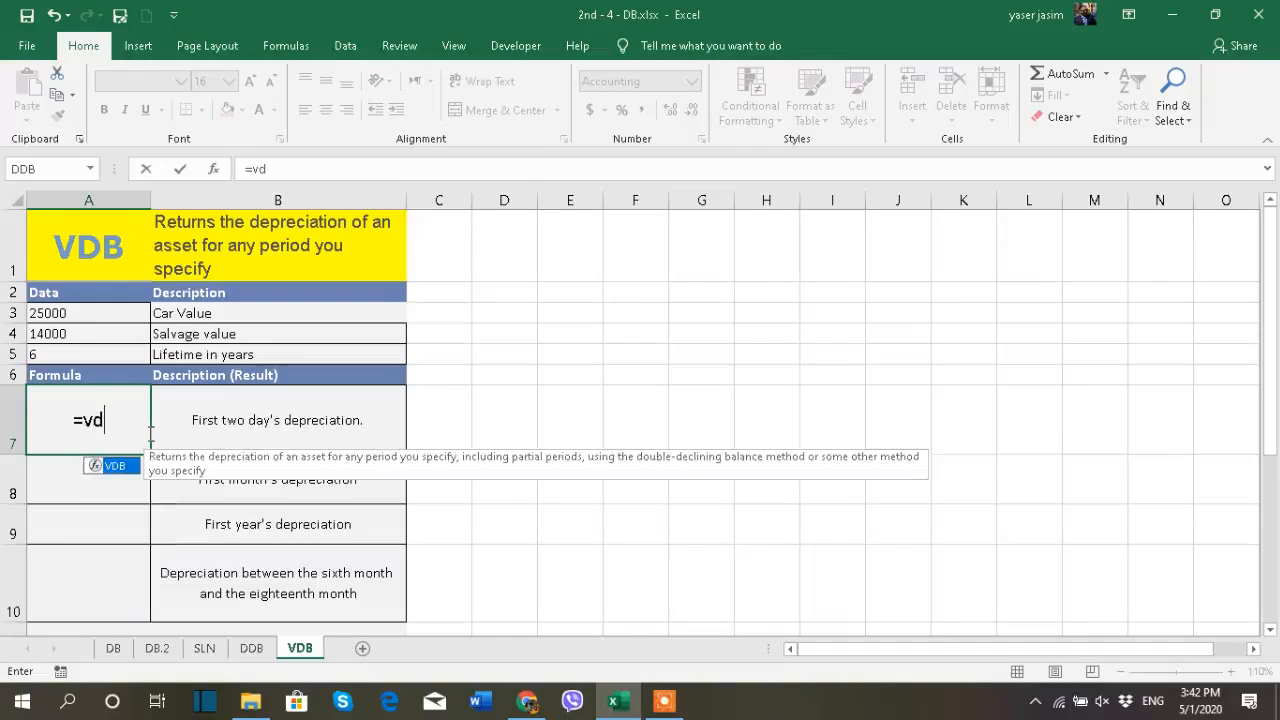
double_click(110, 466)
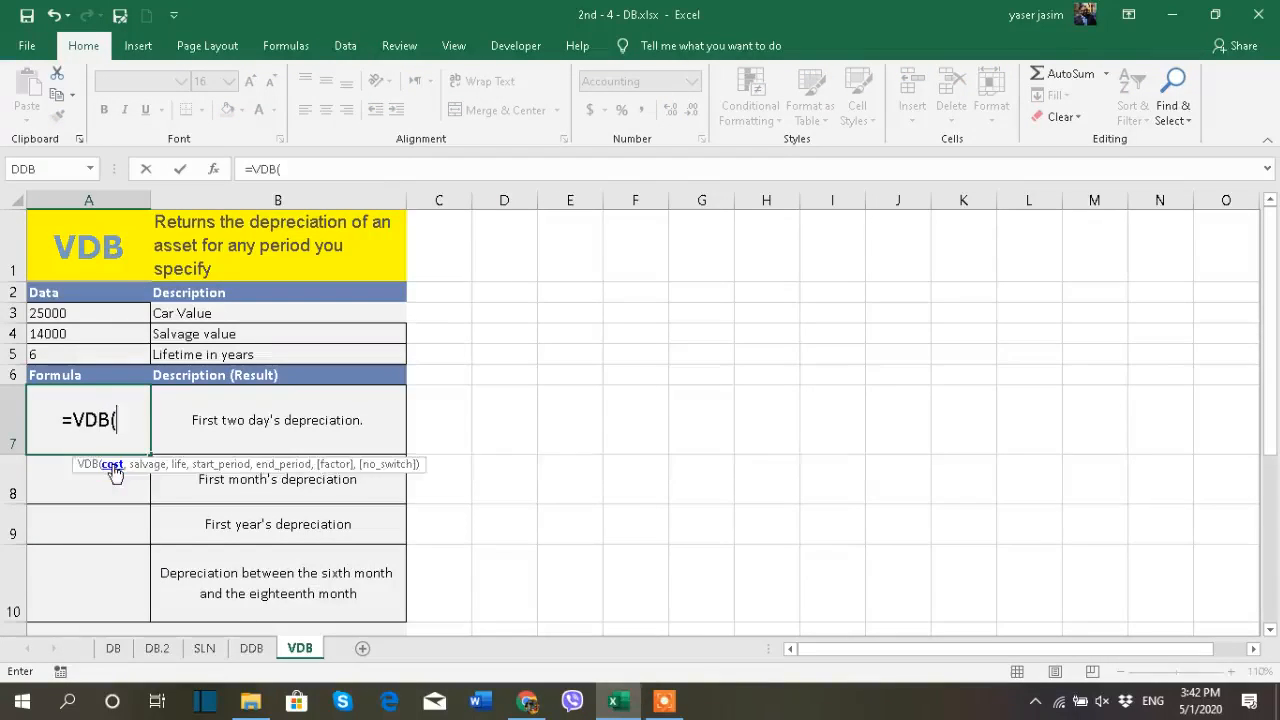
click(65, 313)
text(,)
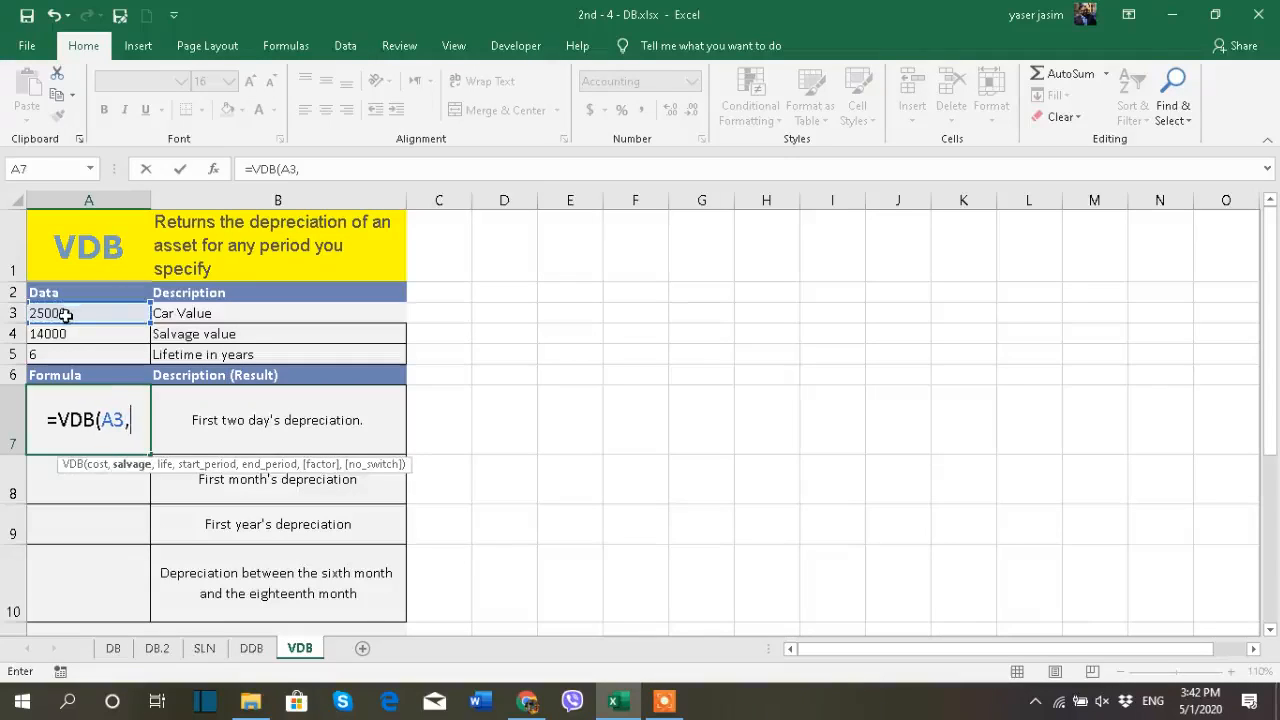
click(60, 333)
text(,)
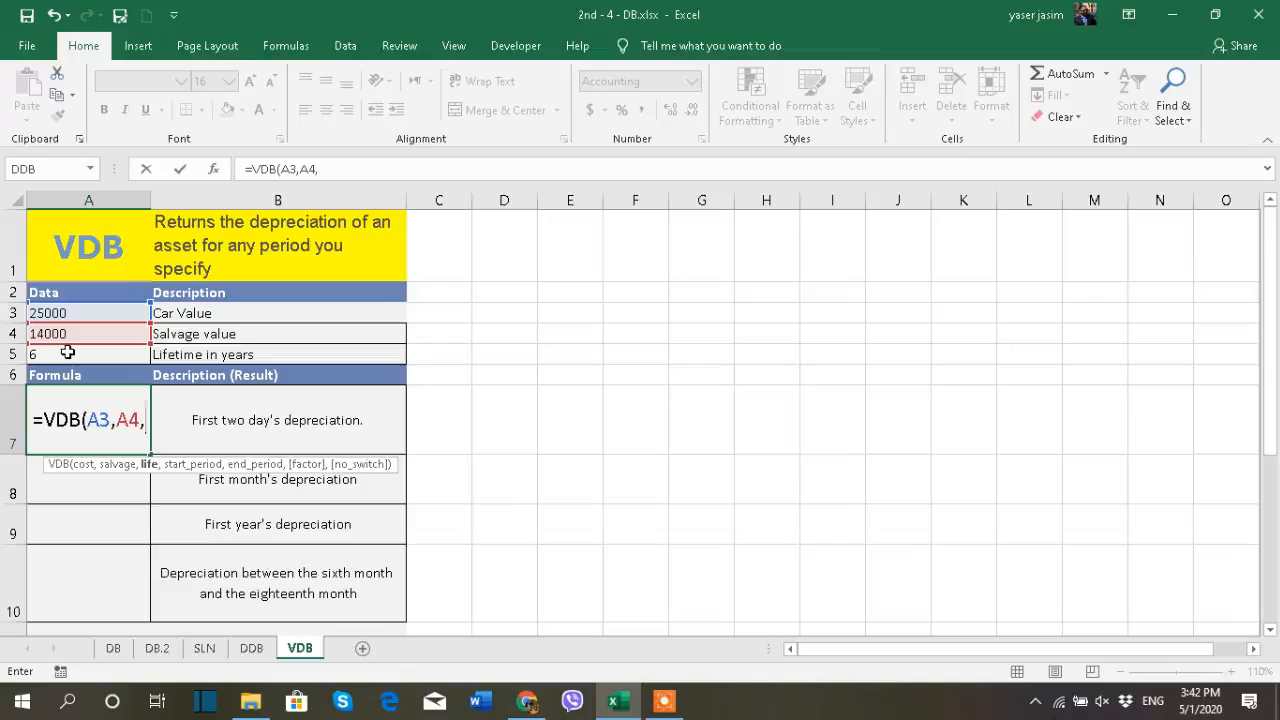
Finish the two-day formula in A7 with life A5*365, start period 0 and end period 2 as =VDB(A3,A4,A5*365,0,2)
click(66, 353)
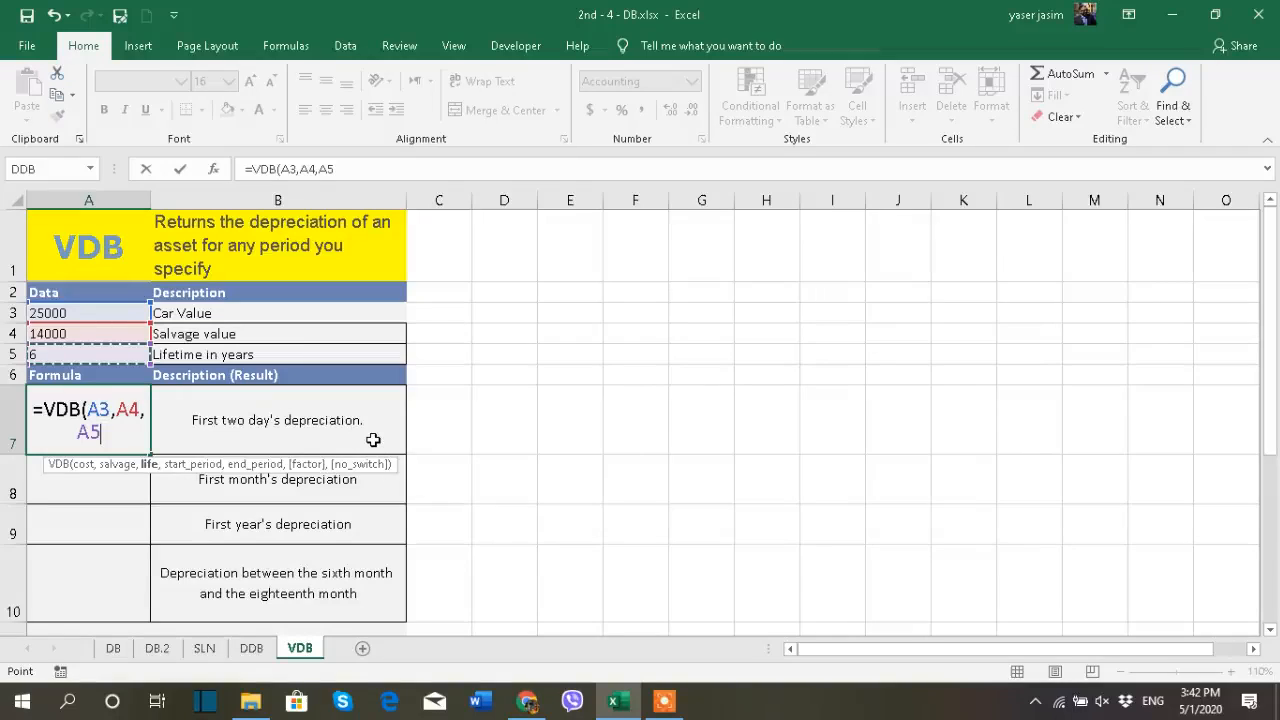
text(*365)
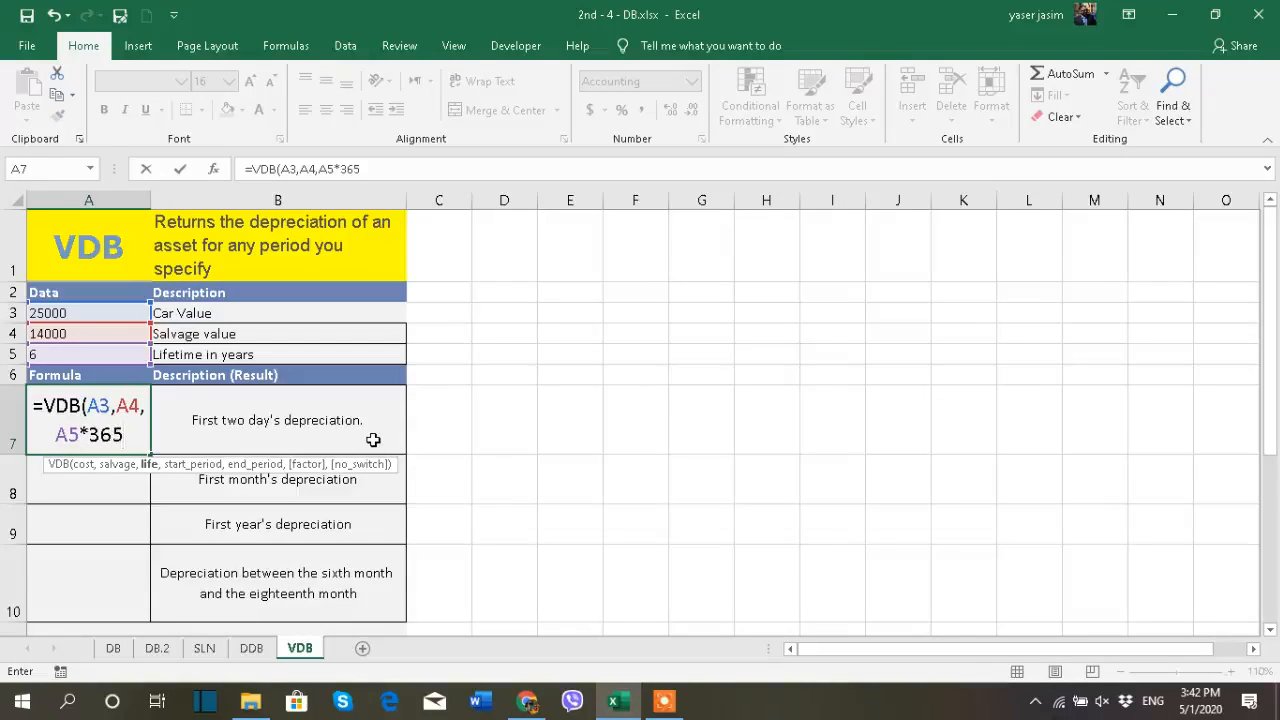
text(,)
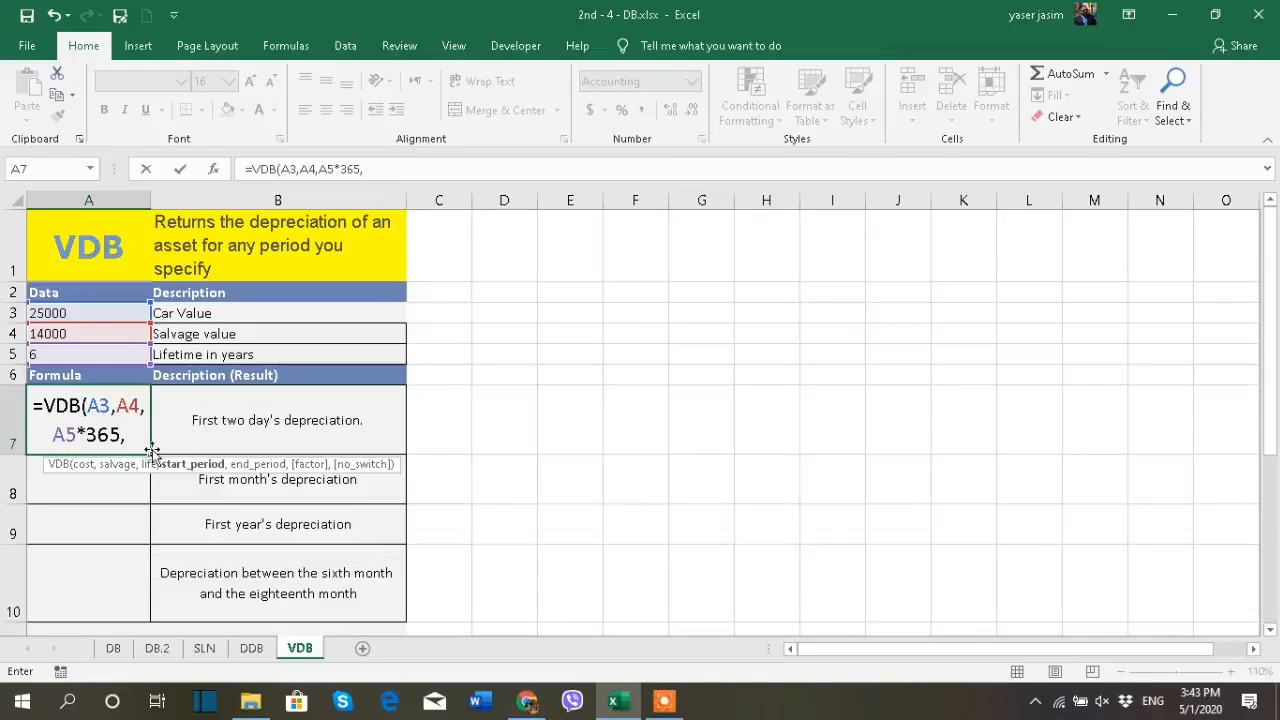
text(0)
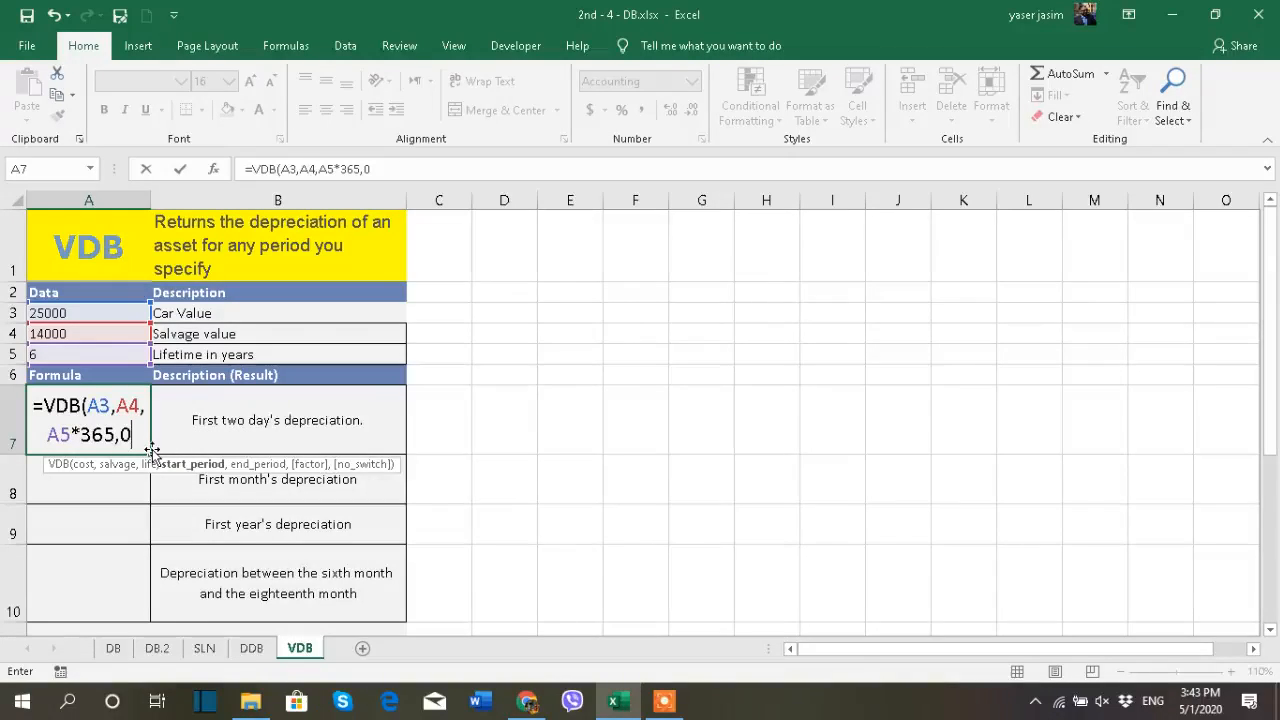
text(,2)
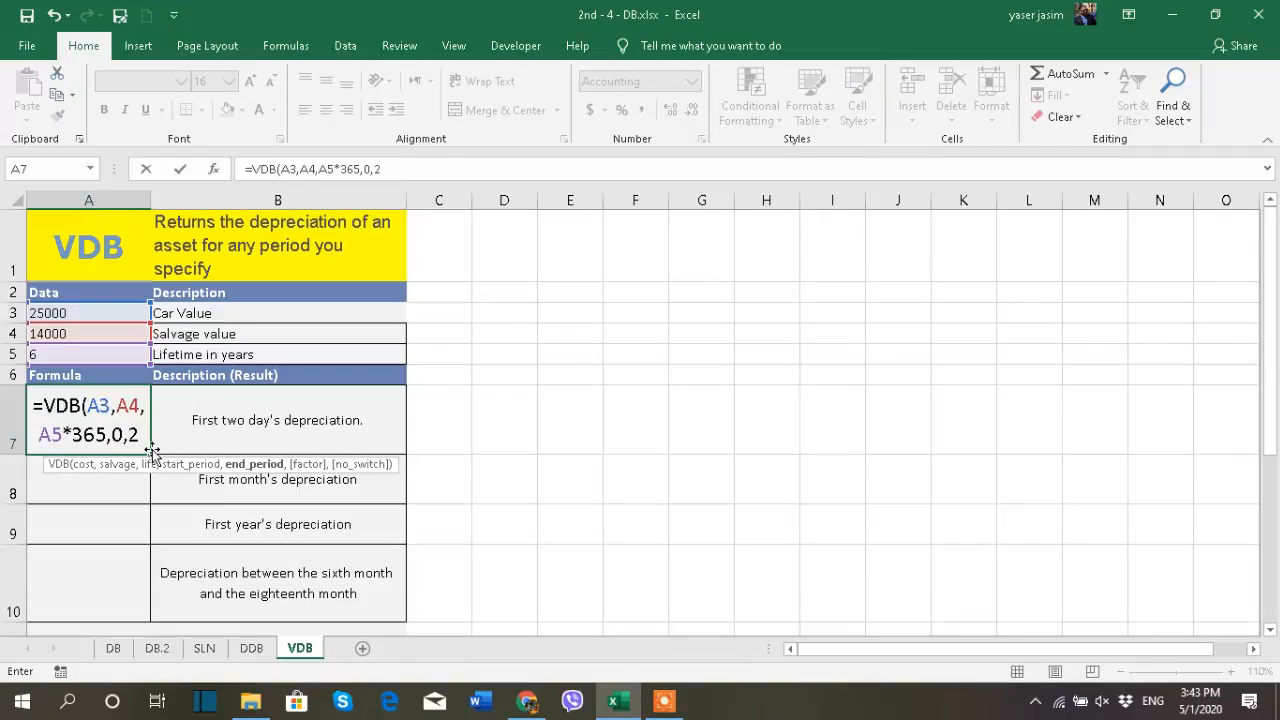
text())
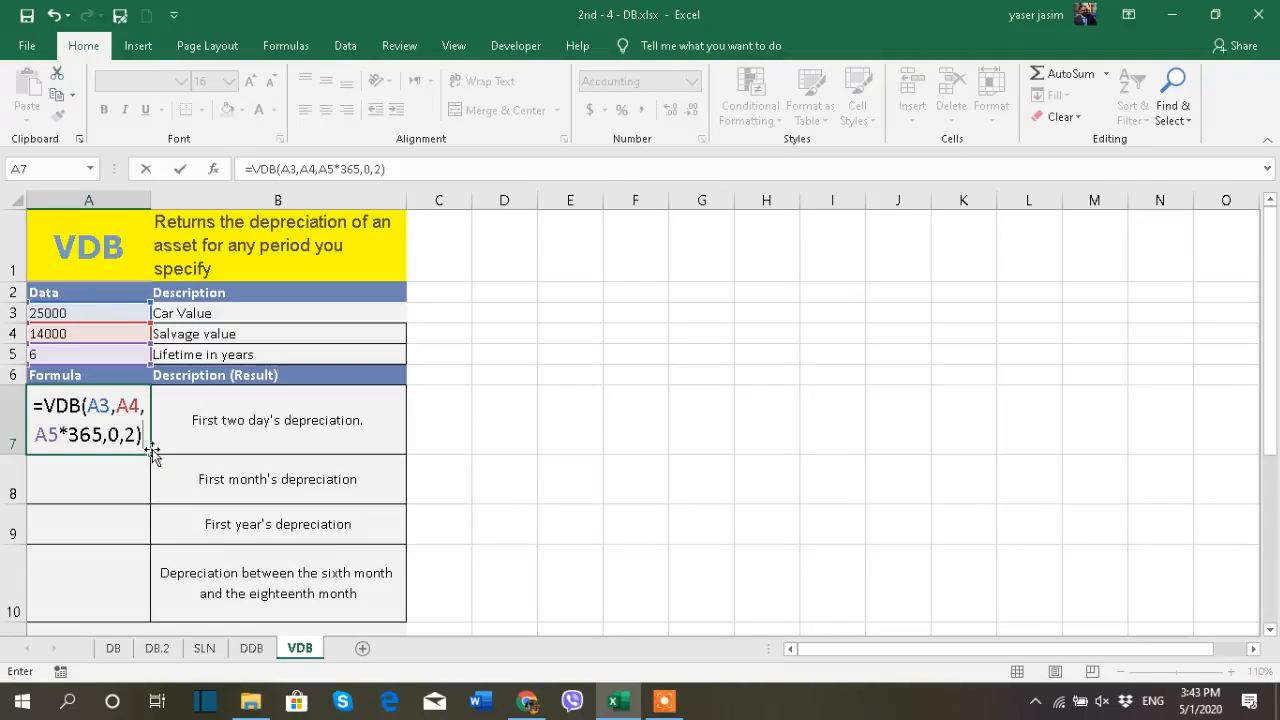
key(Return)
click(120, 428)
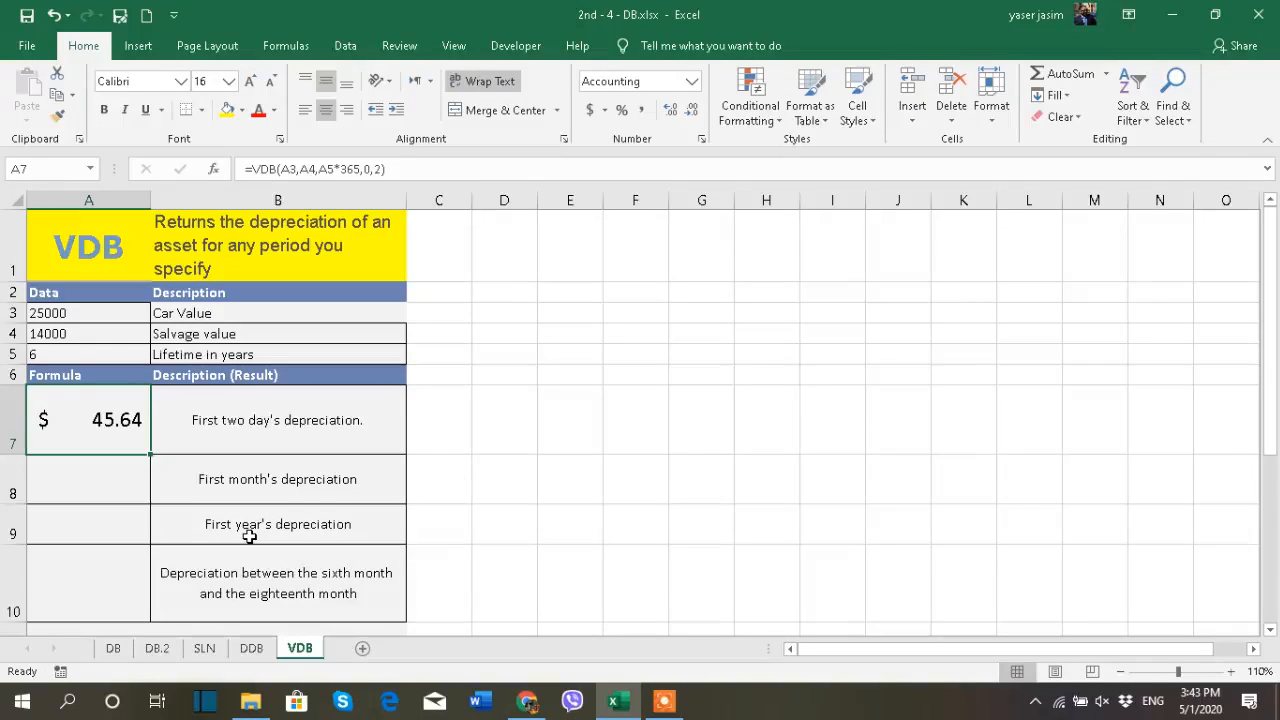
Undo the two-day formula in A7 and the wording change in B7
key(ctrl+z)
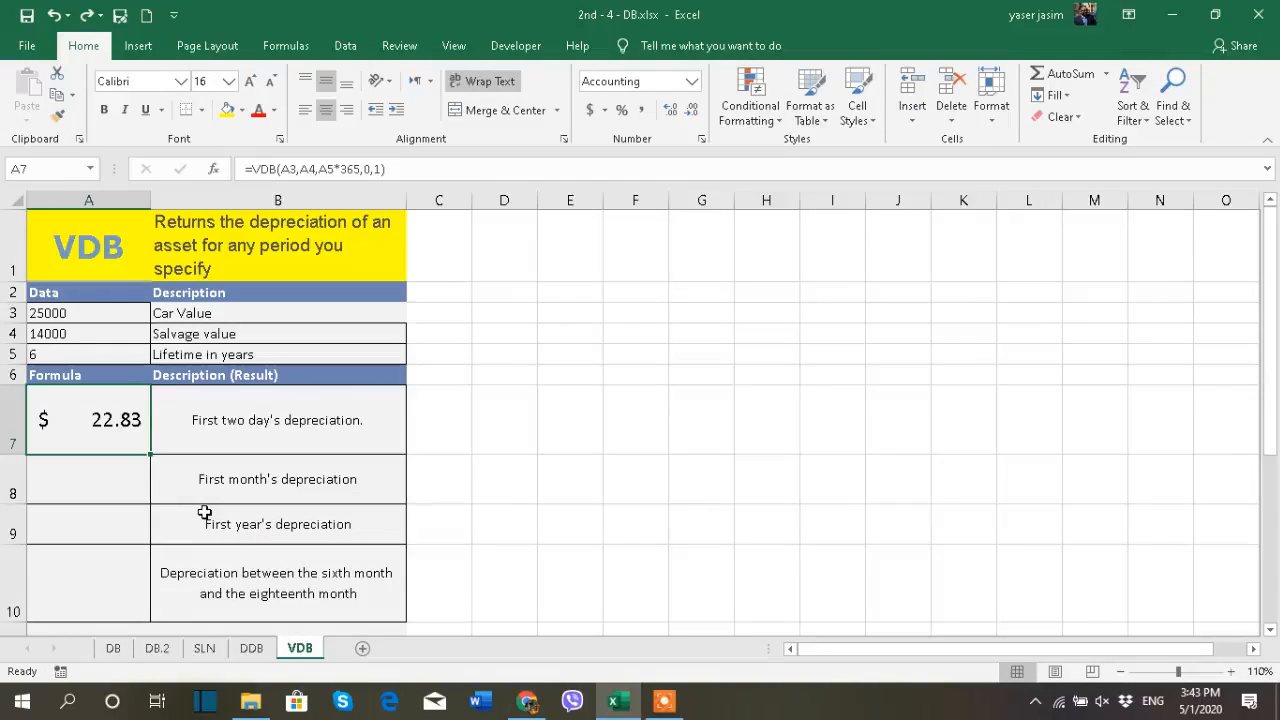
key(ctrl+z)
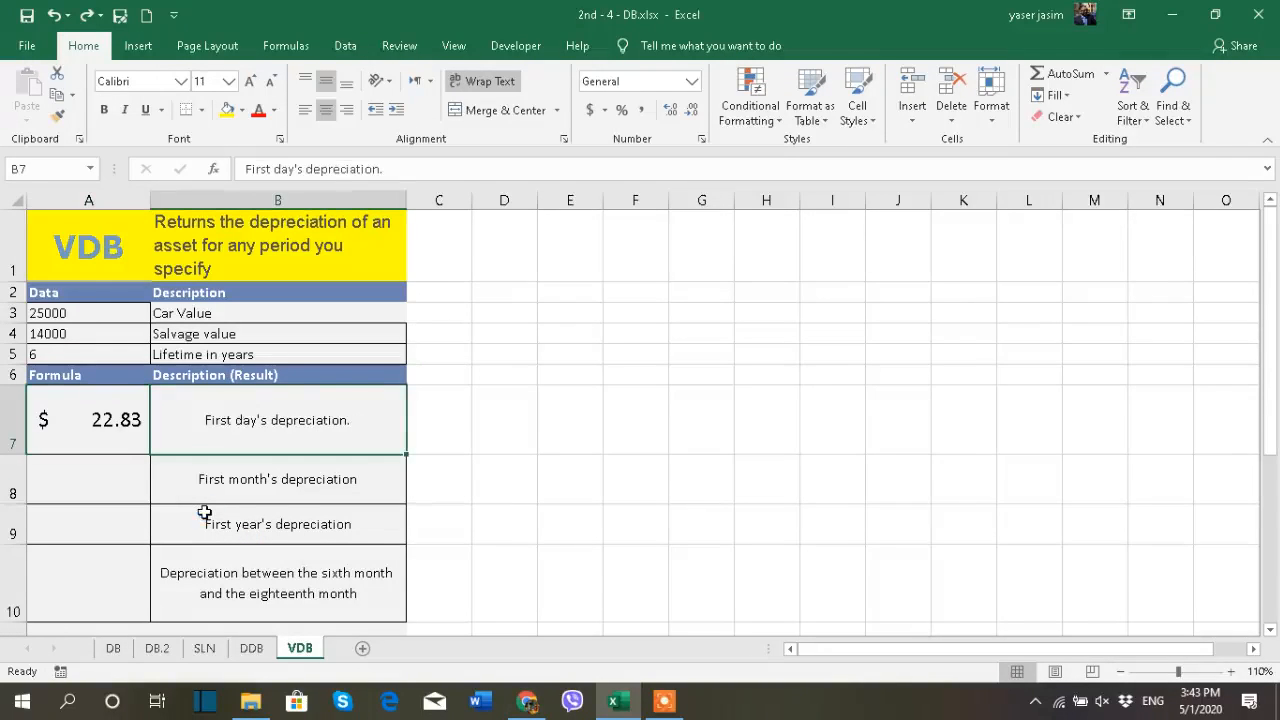
Replace "First" in the B7 description so that it reads "Second day's depreciation."
double_click(233, 420)
drag(233, 420, 211, 420)
text(Seco)
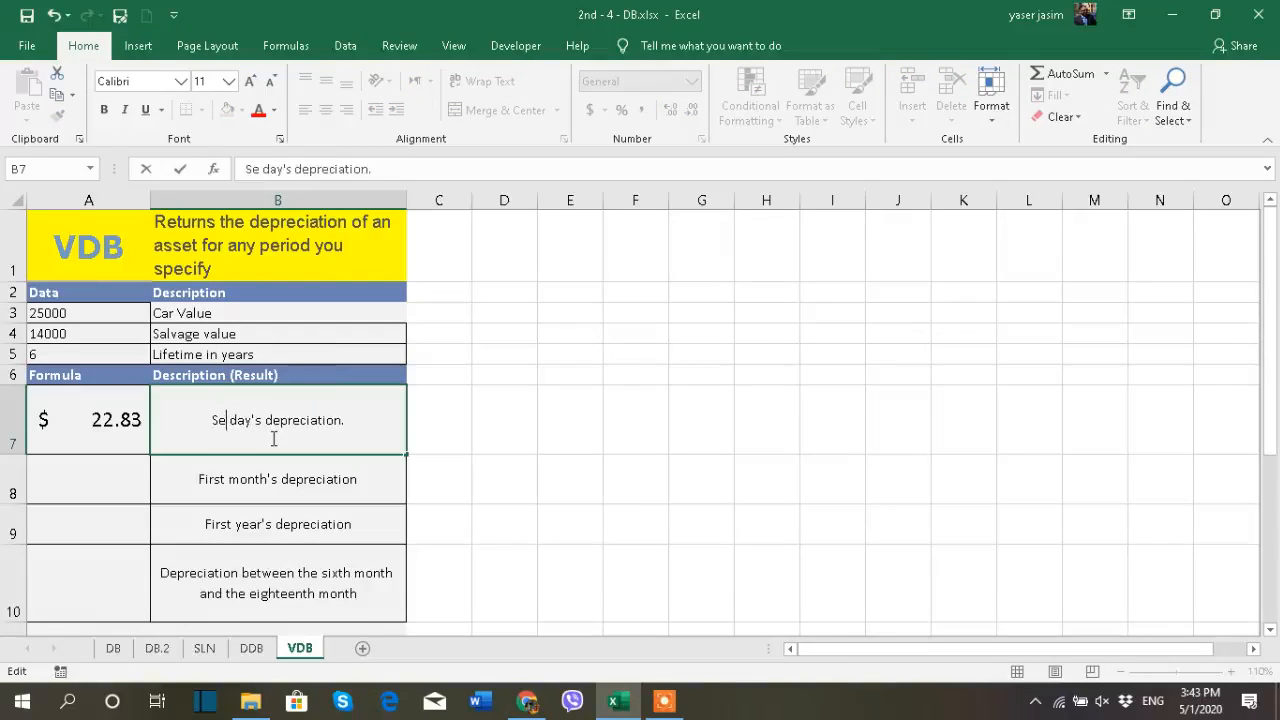
text(nd)
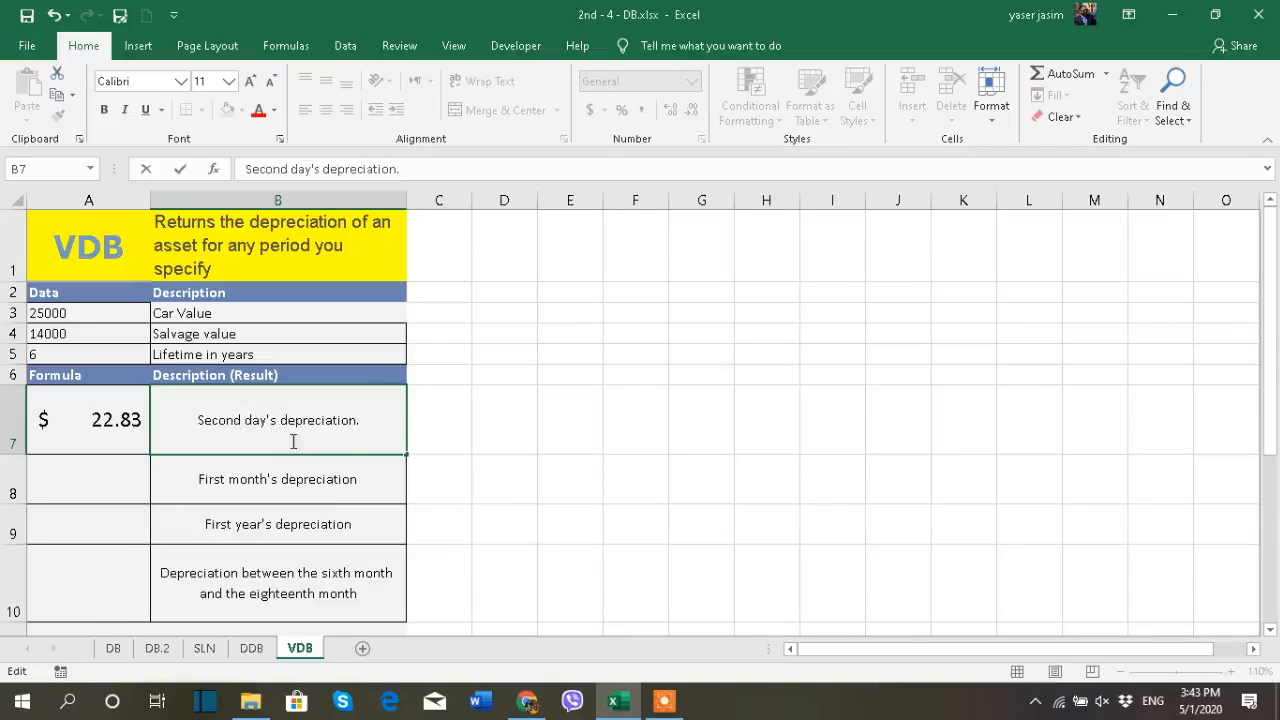
click(501, 440)
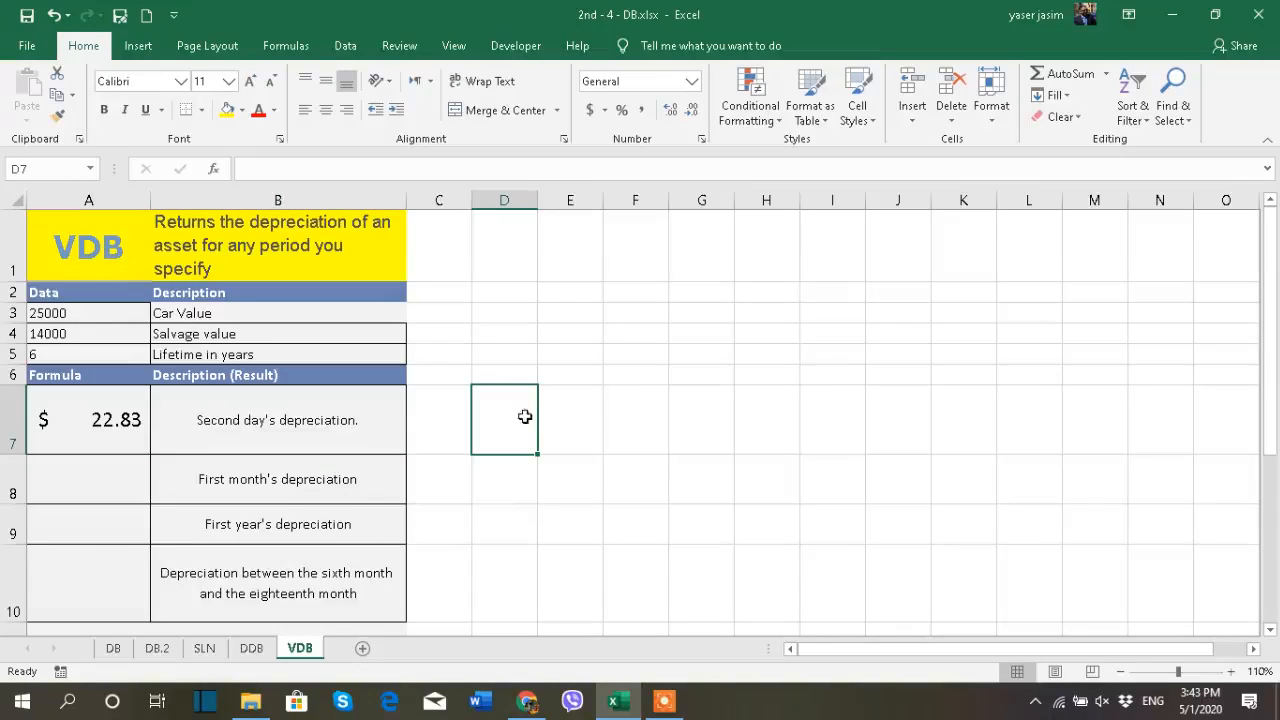
Clear A7 and start a second-day VDB formula there with cost A3 and salvage A4
click(141, 424)
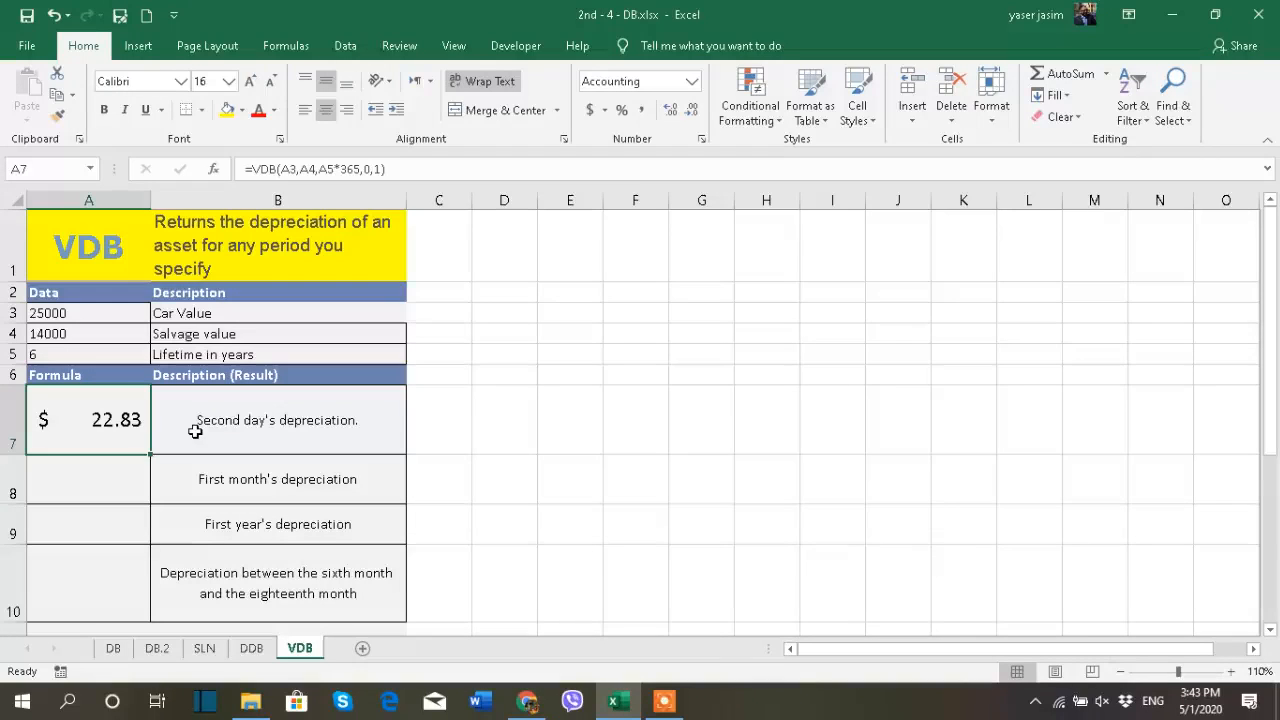
key(Delete)
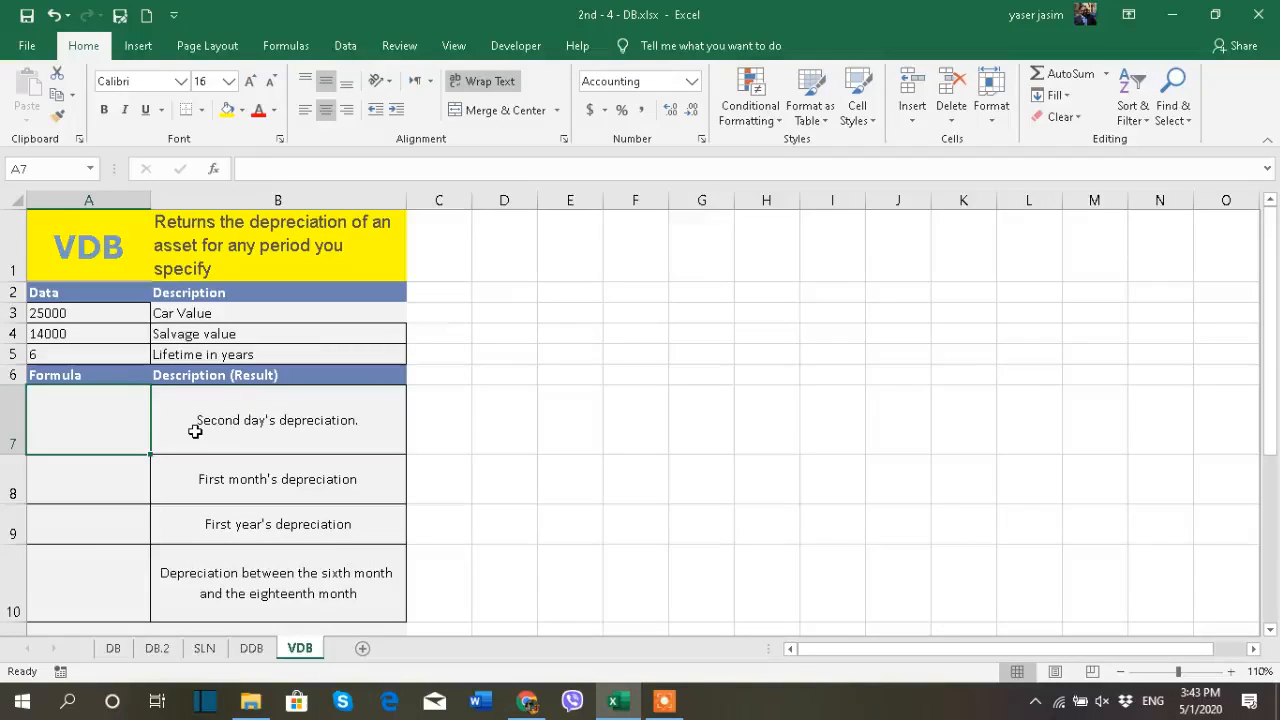
text(=vd)
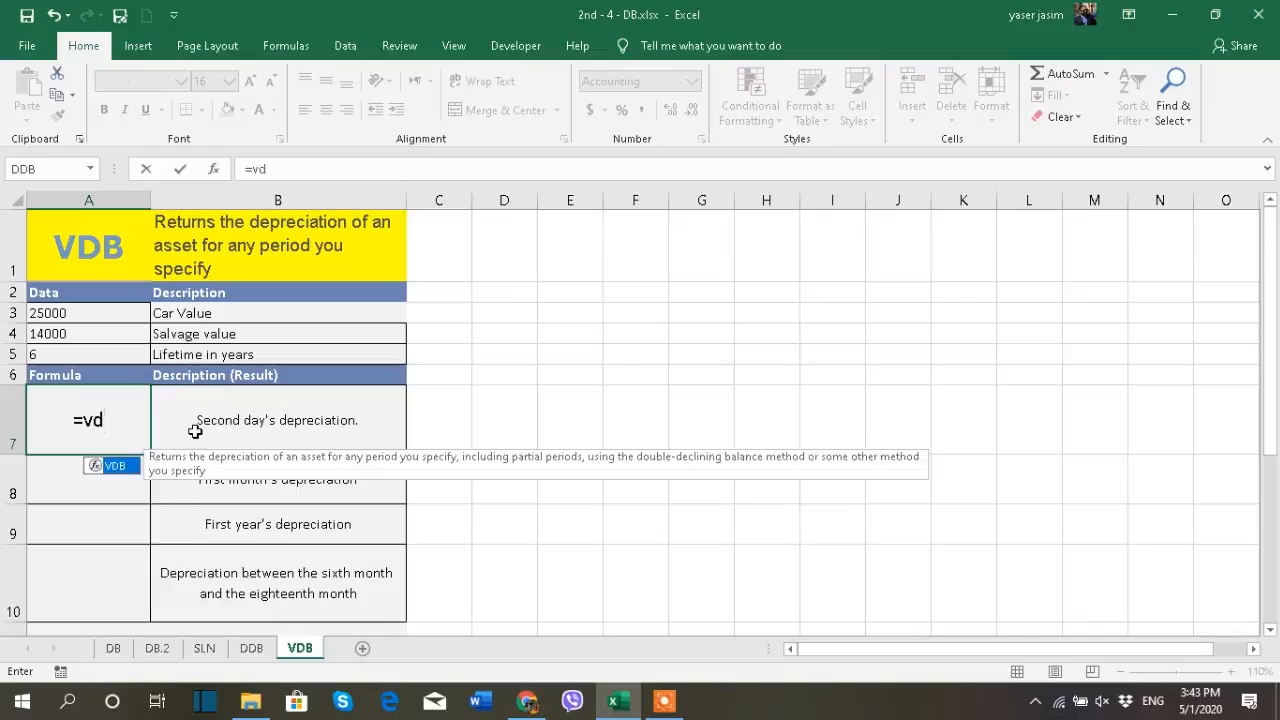
text(b)
double_click(113, 471)
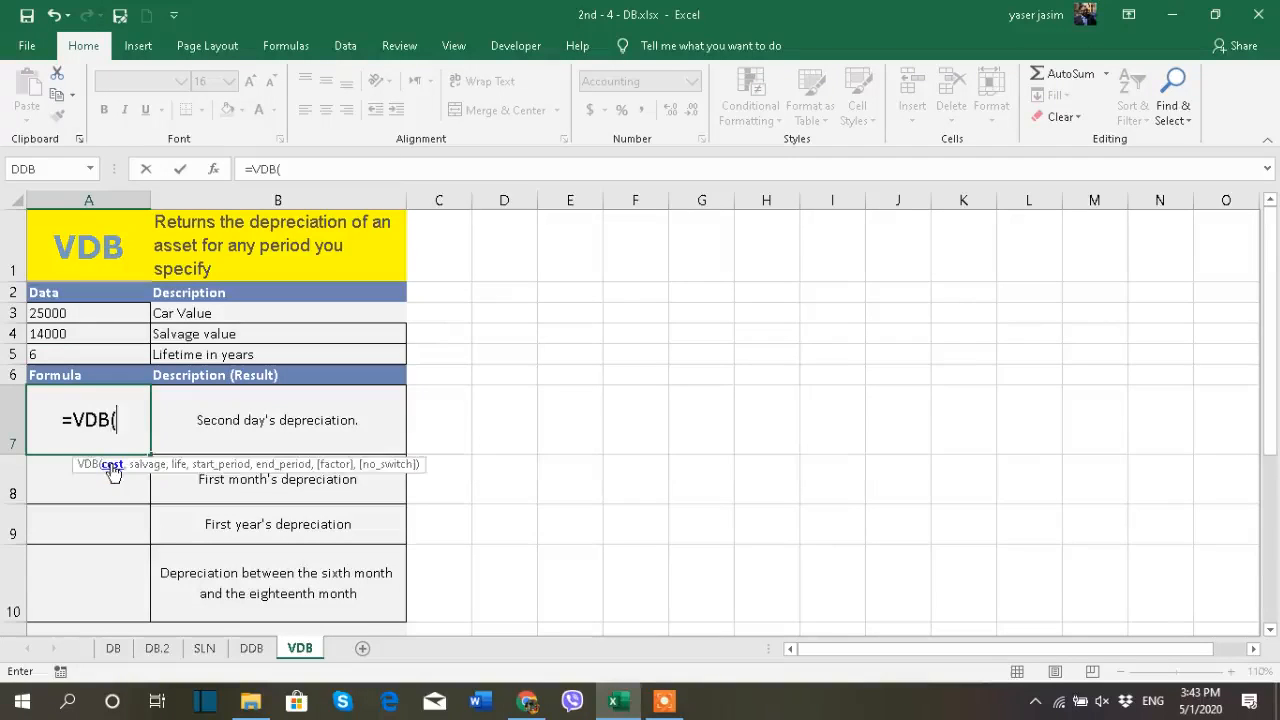
click(95, 318)
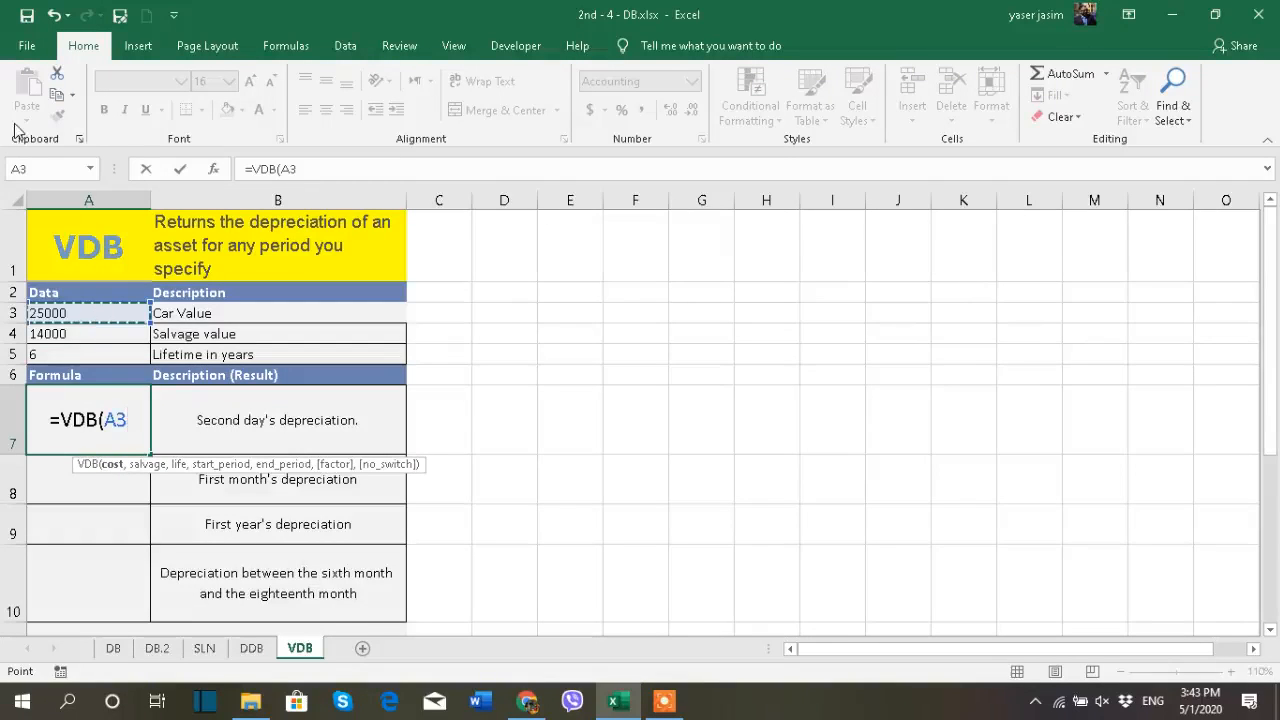
text(,)
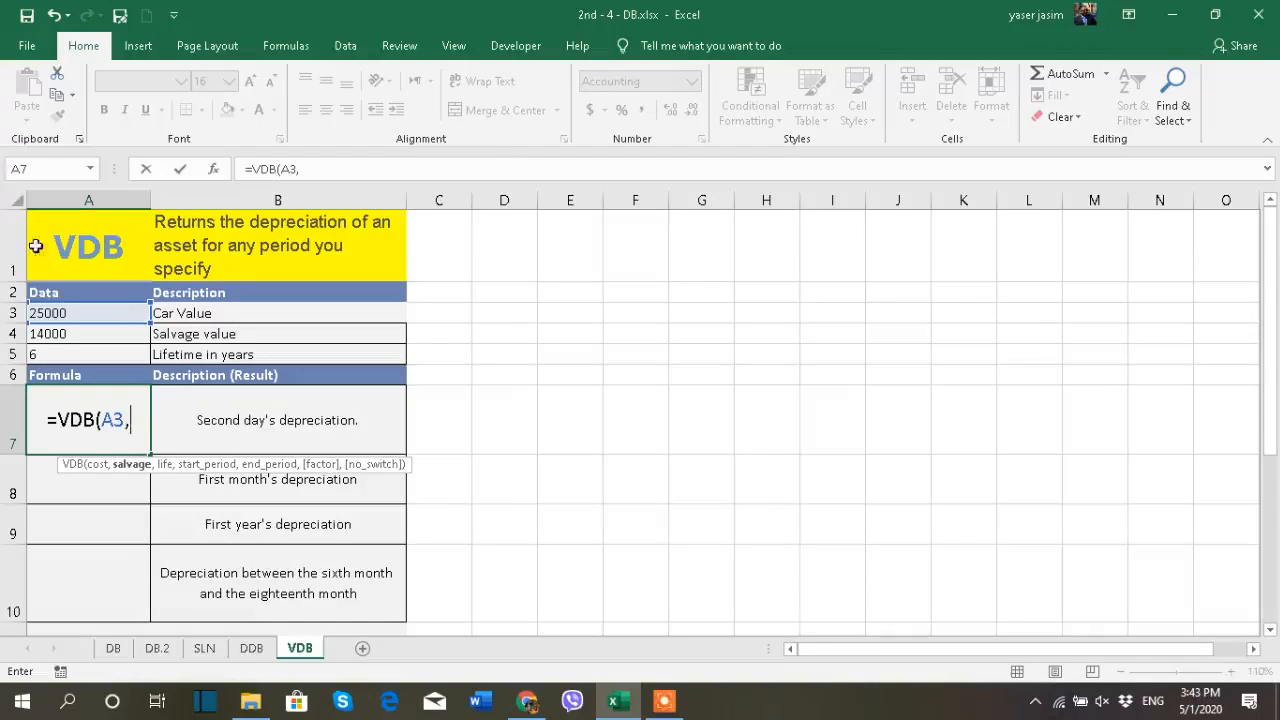
click(62, 336)
text(,)
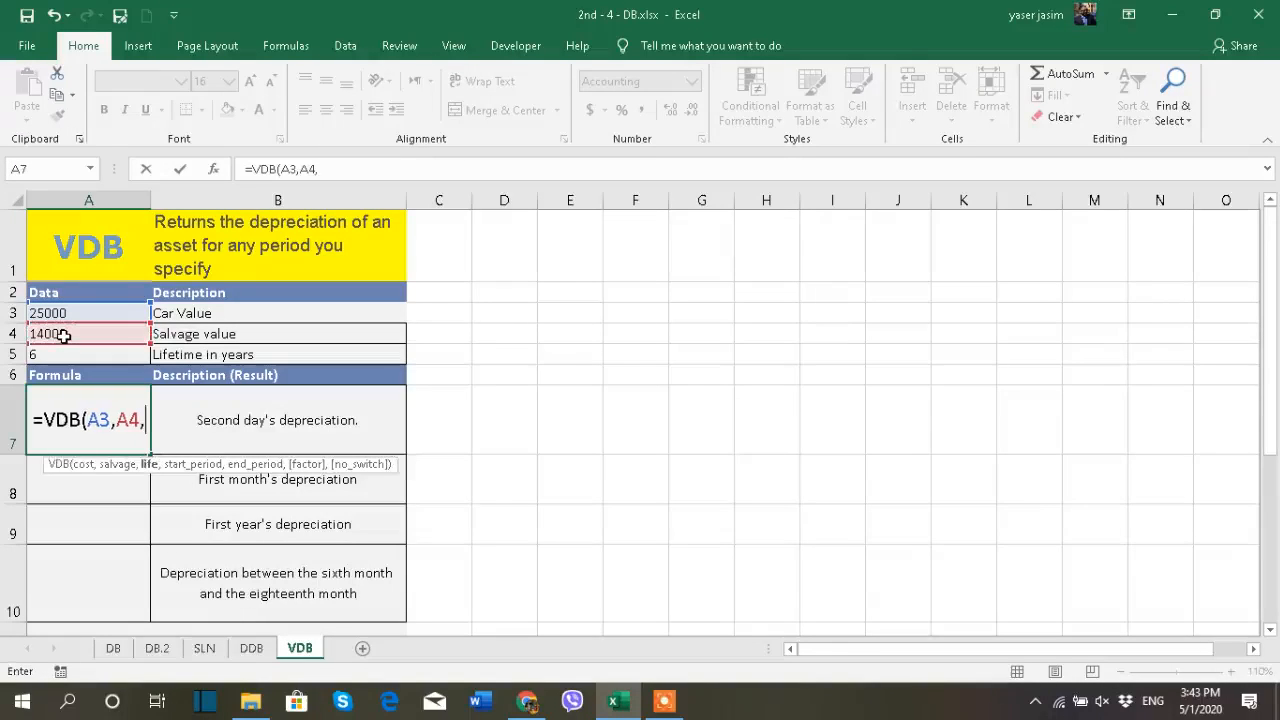
Complete the A7 formula with life A5*365, start period 1 and end period 2 as =VDB(A3,A4,A5*365,1,2)
click(64, 358)
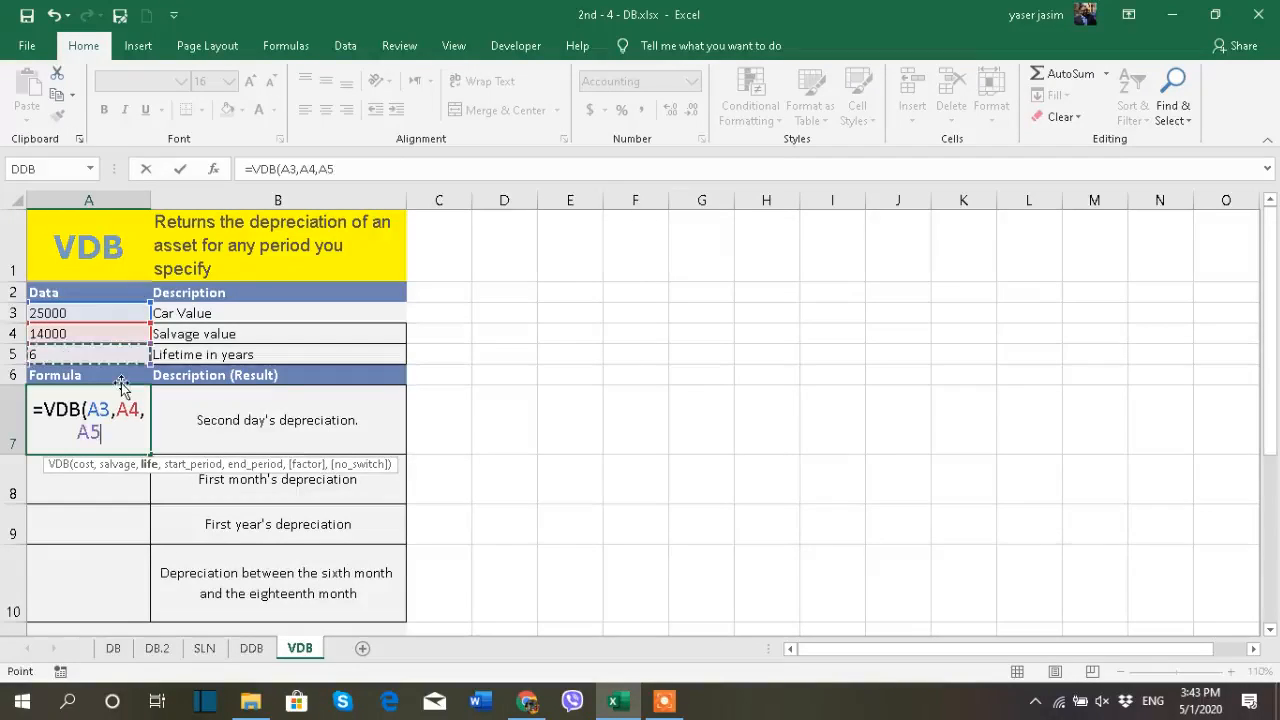
text(*)
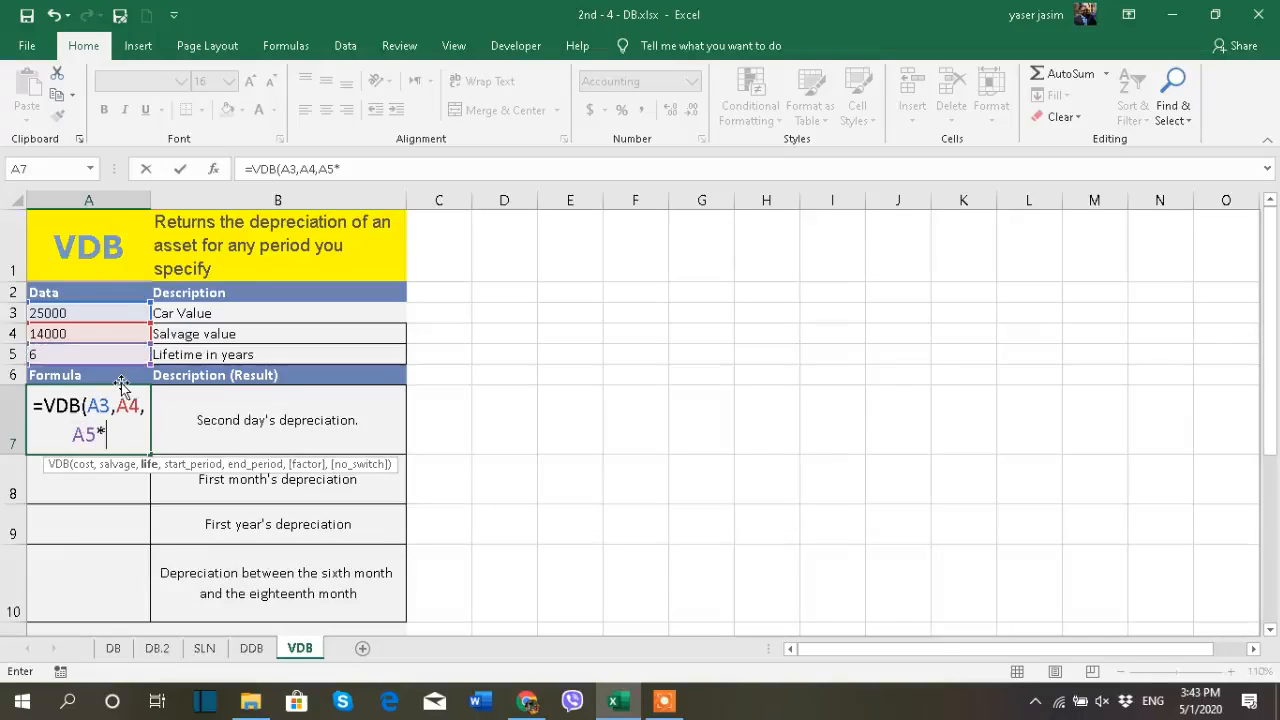
text(365,)
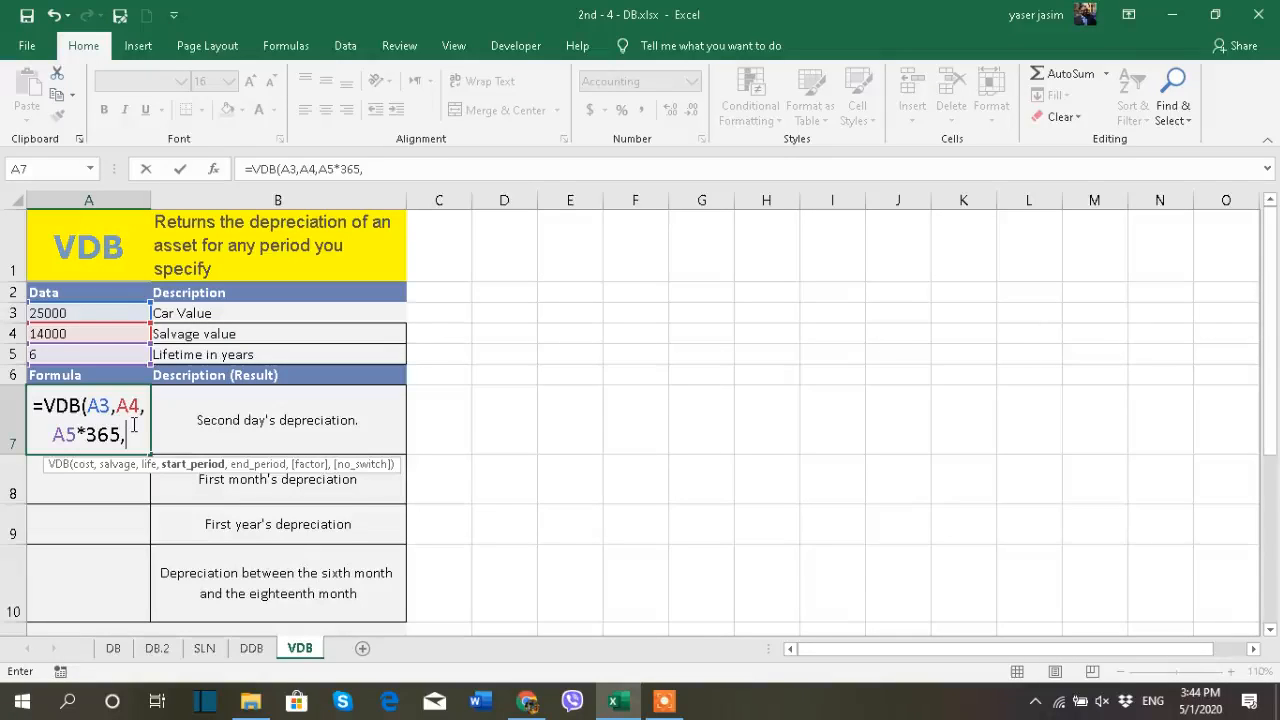
text(1)
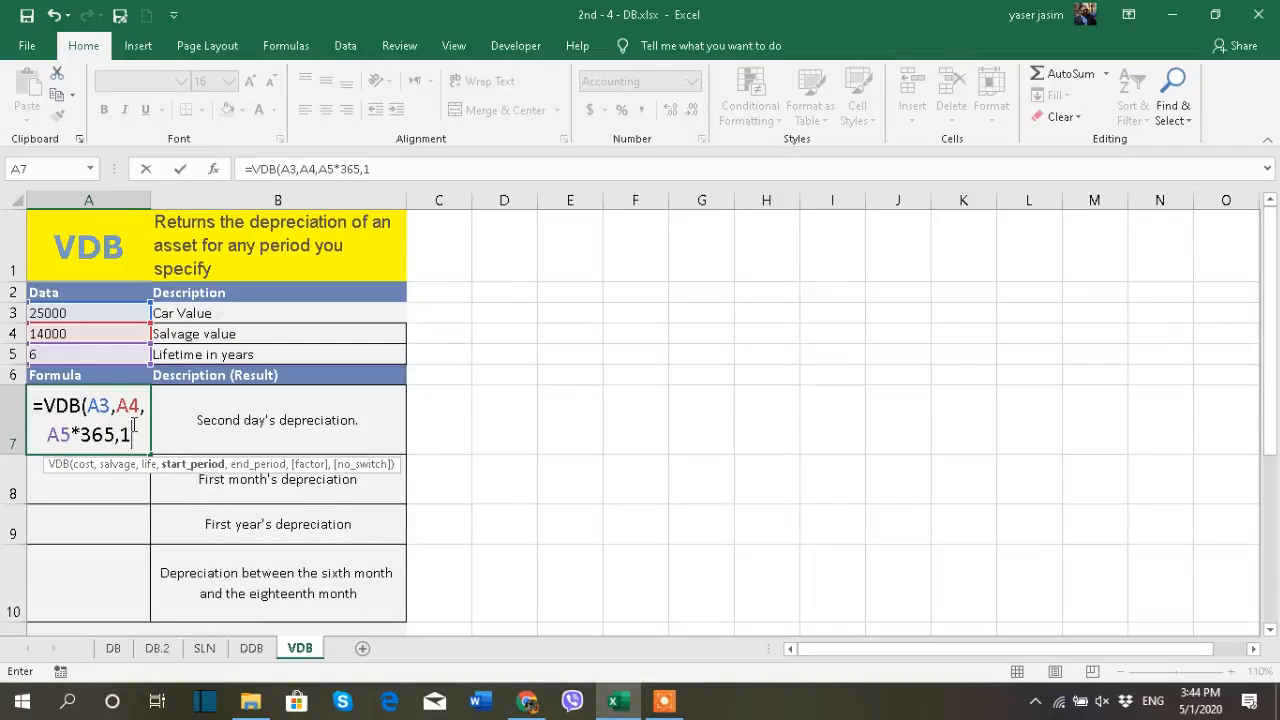
text(,)
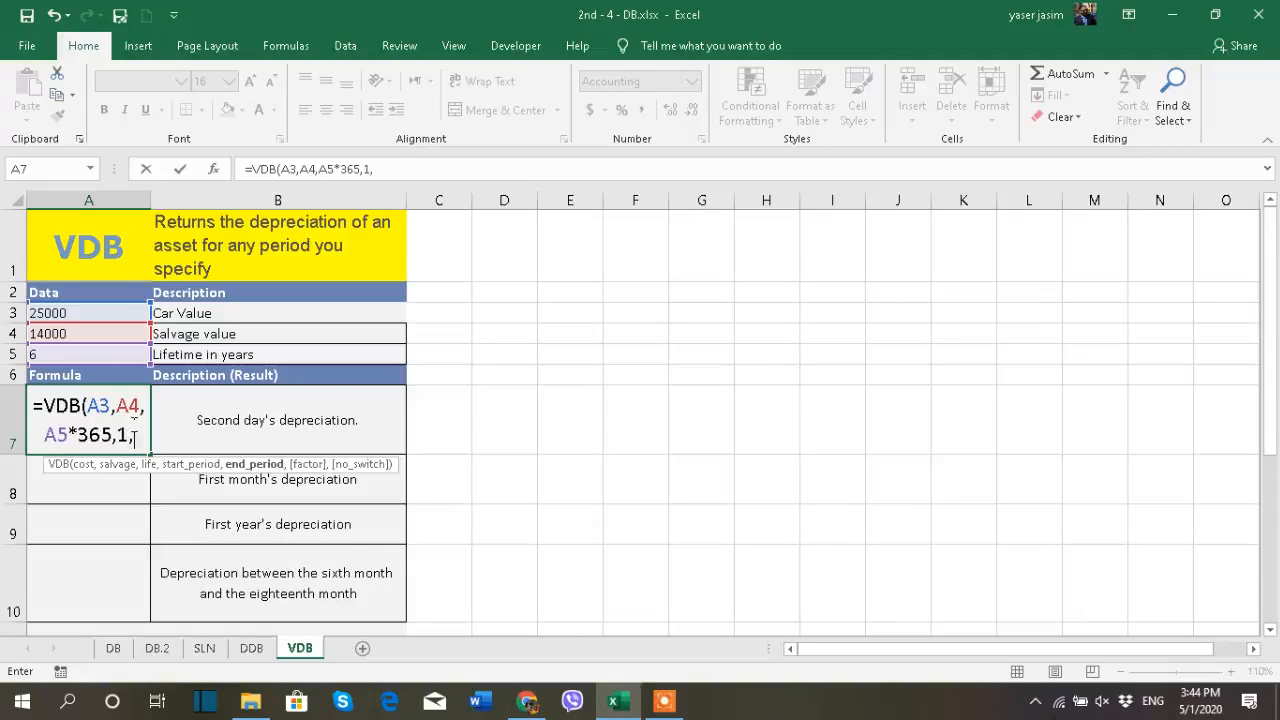
text(2))
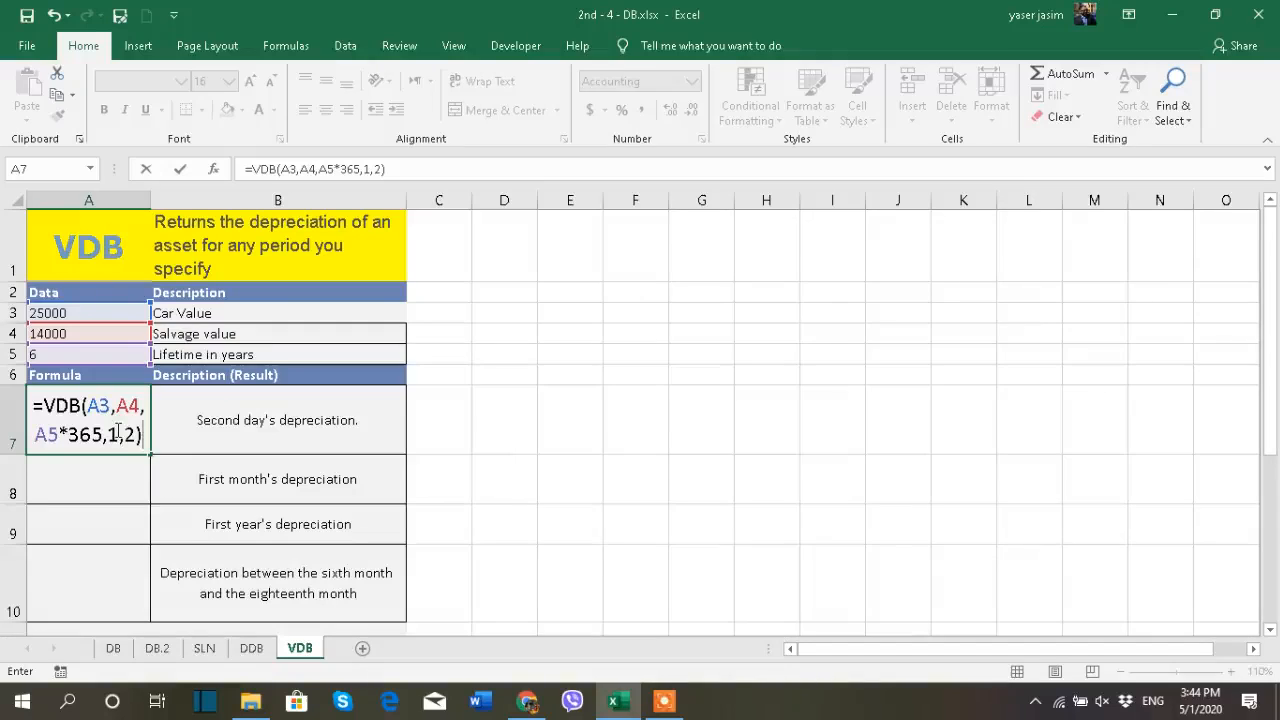
double_click(113, 434)
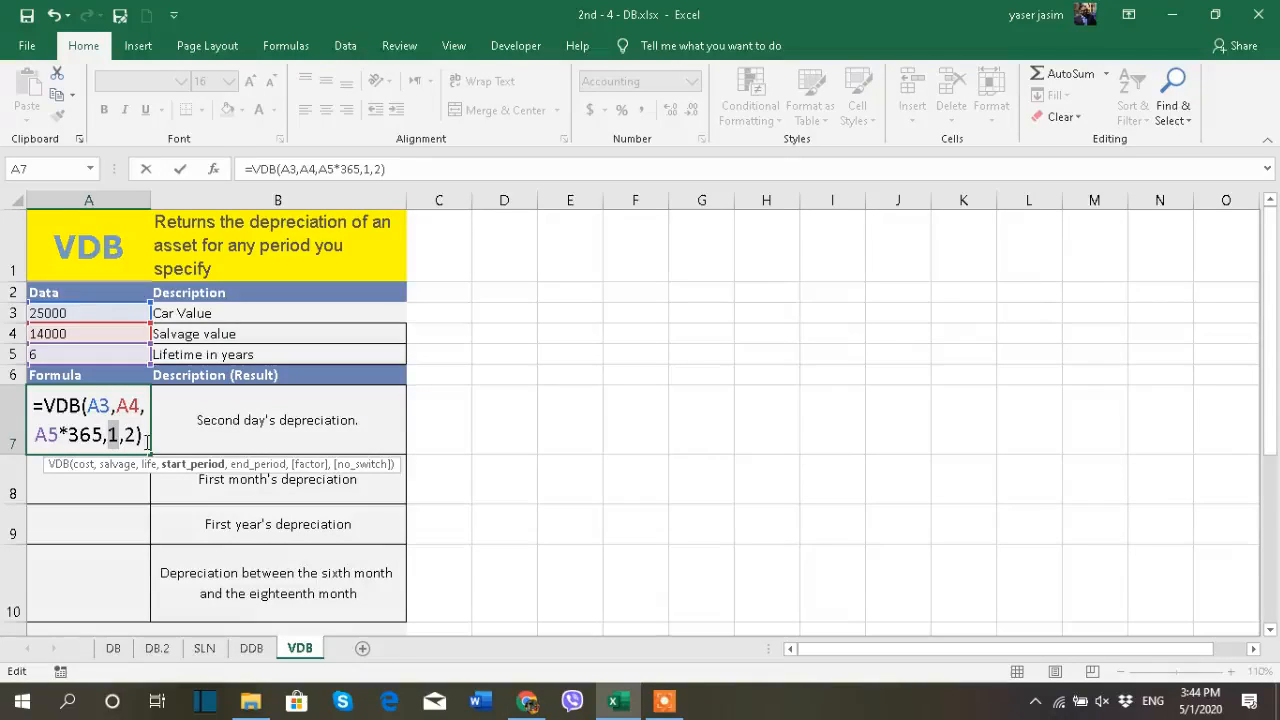
key(Return)
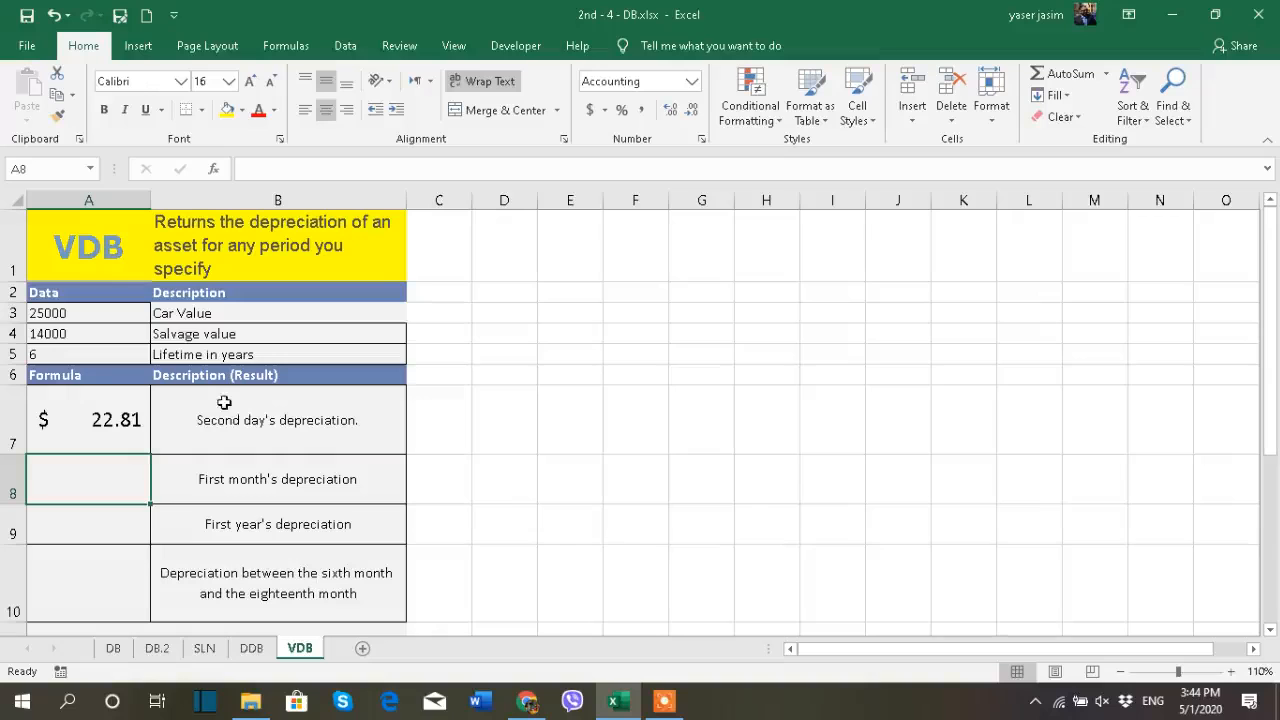
Undo the second-day formula in A7 and the wording change in B7, and select A7 to check its formula
key(ctrl+z)
key(ctrl+z)
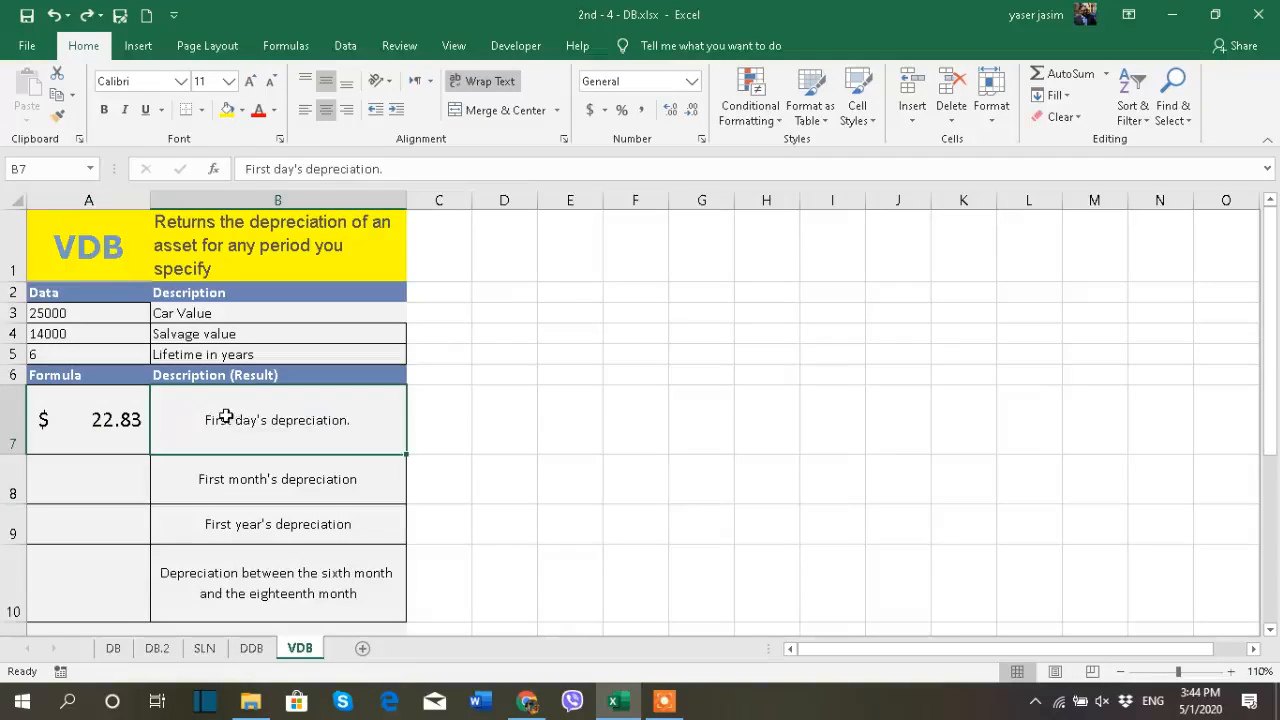
click(118, 420)
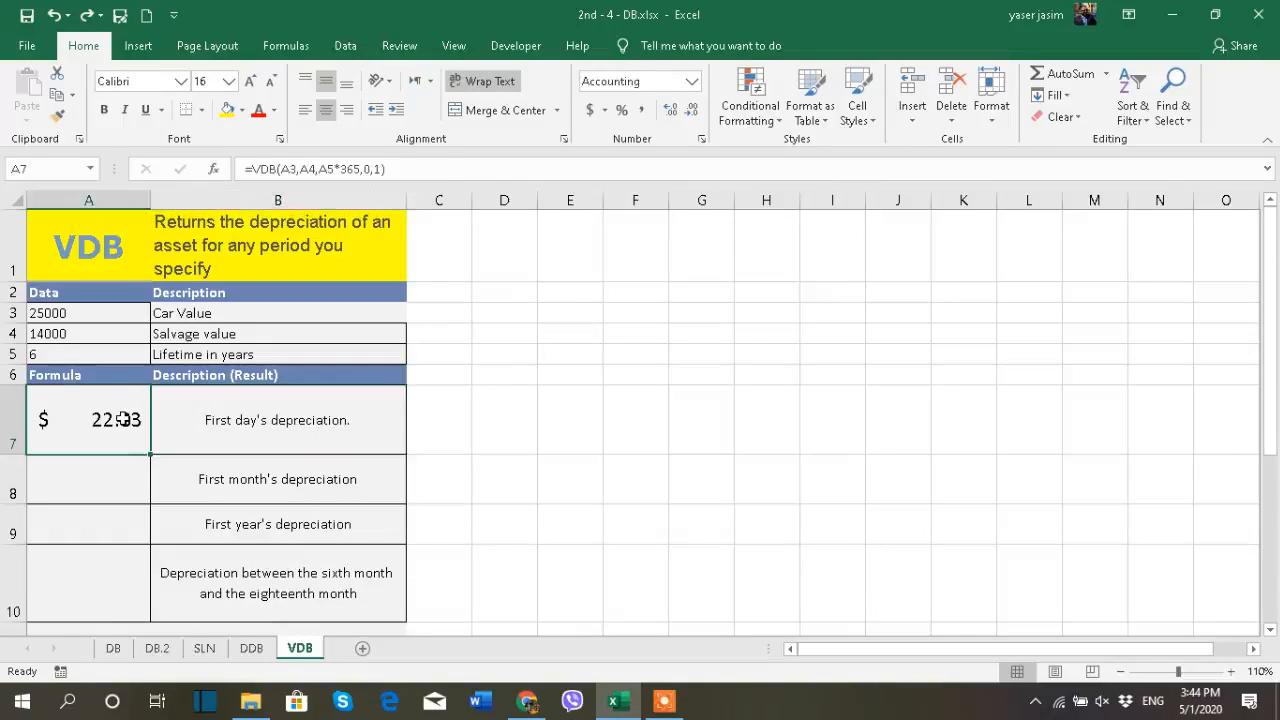
drag(550, 460, 550, 448)
Start a VDB formula in A8 for the first month's depreciation, with cost A3 and salvage A4
click(122, 476)
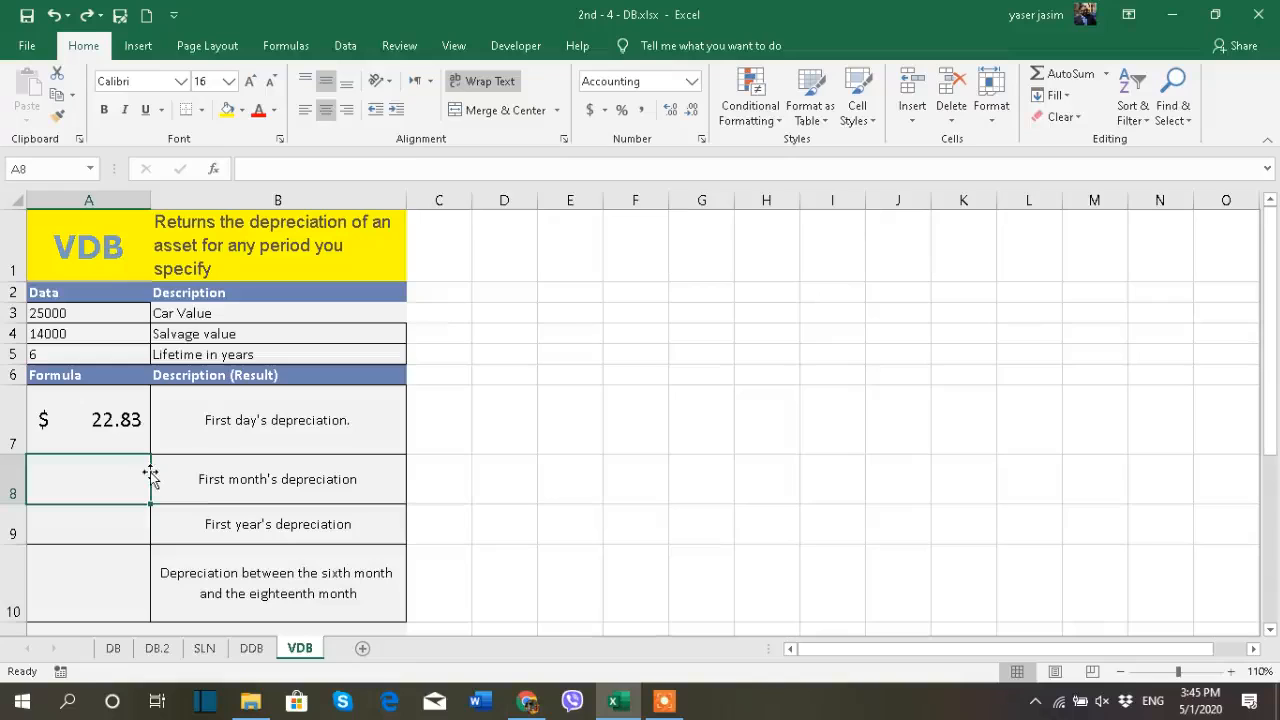
text(=vdb)
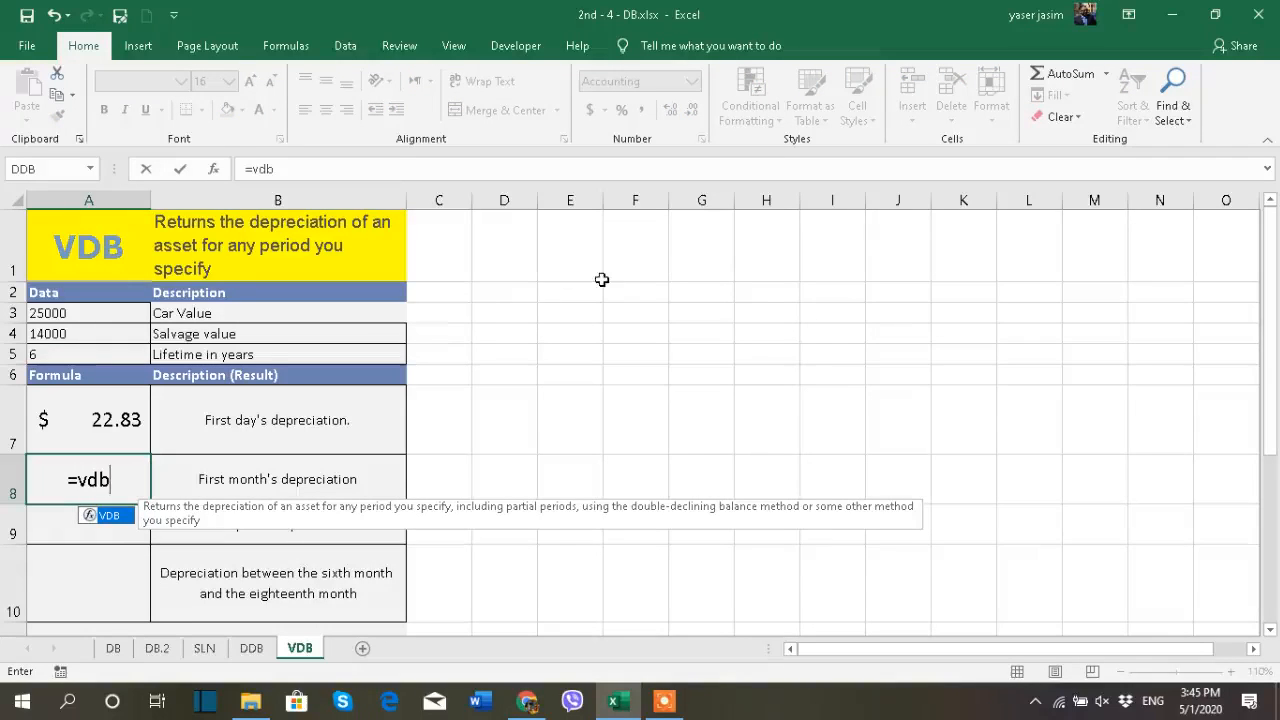
double_click(110, 515)
click(83, 316)
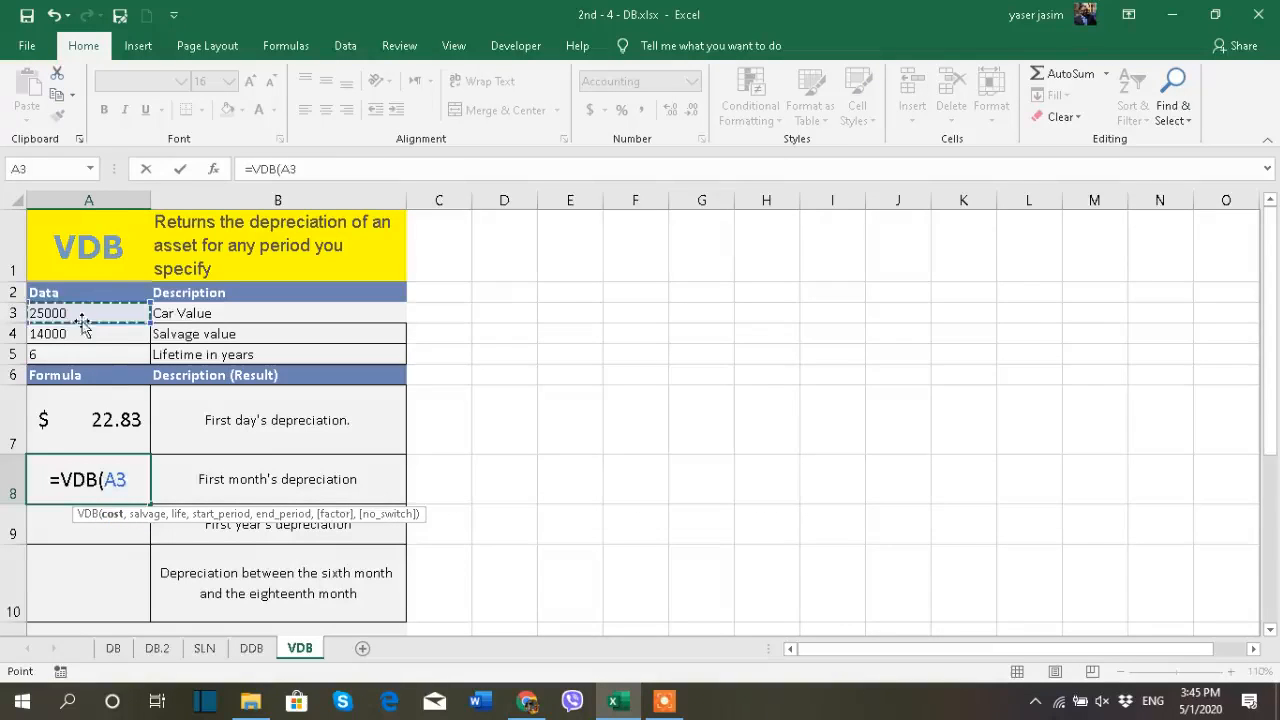
text(,)
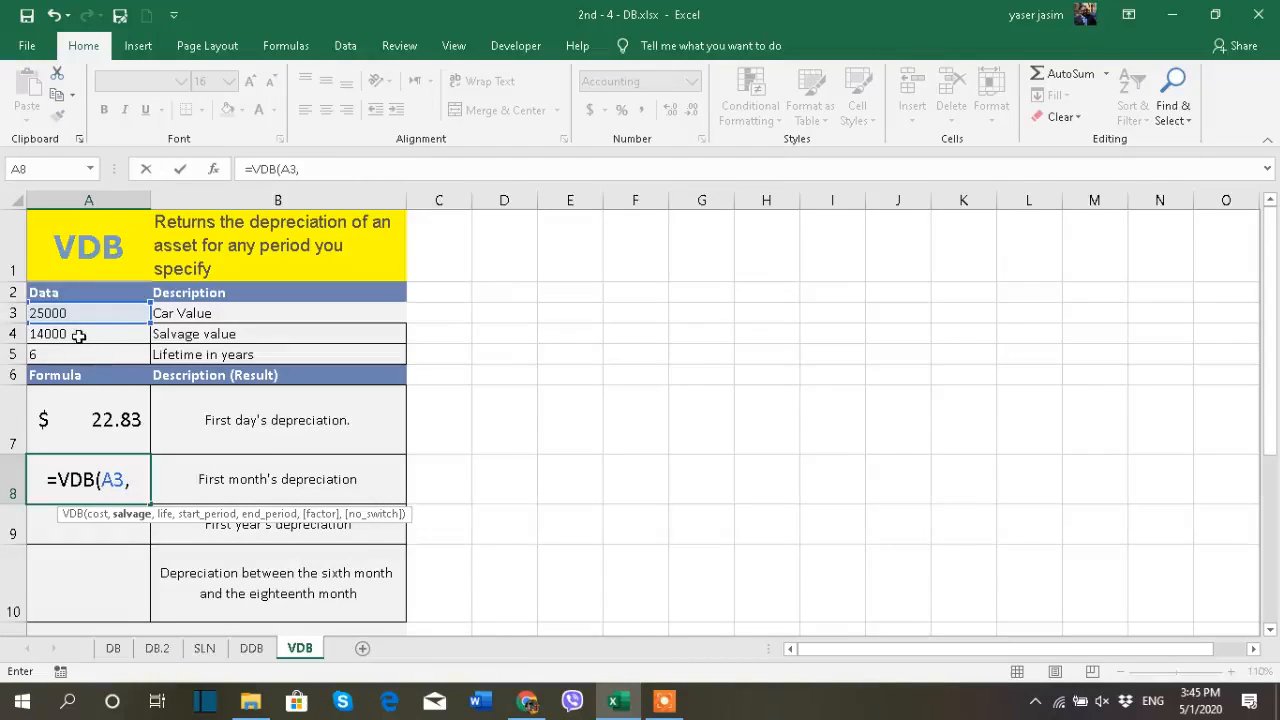
click(78, 336)
text(,)
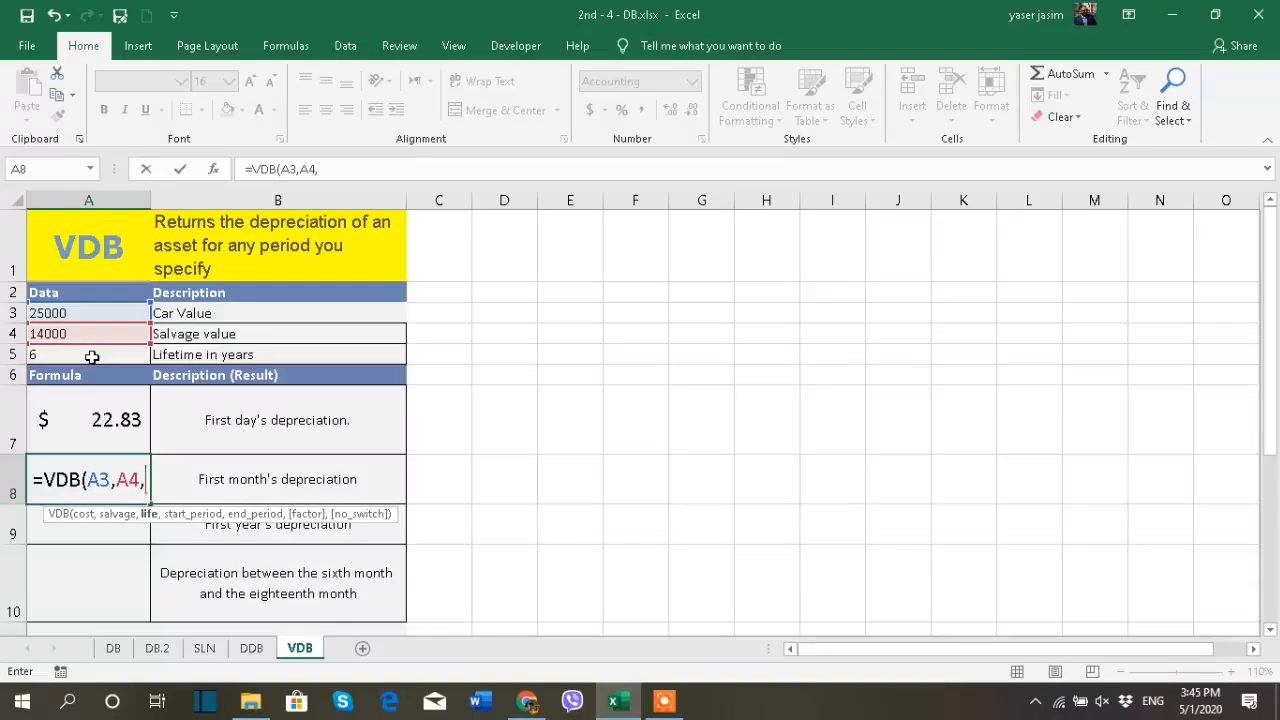
Finish the A8 formula with life A5*12, start period 0 and end period 1 as =VDB(A3,A4,A5*12,0,1)
click(92, 358)
text(*)
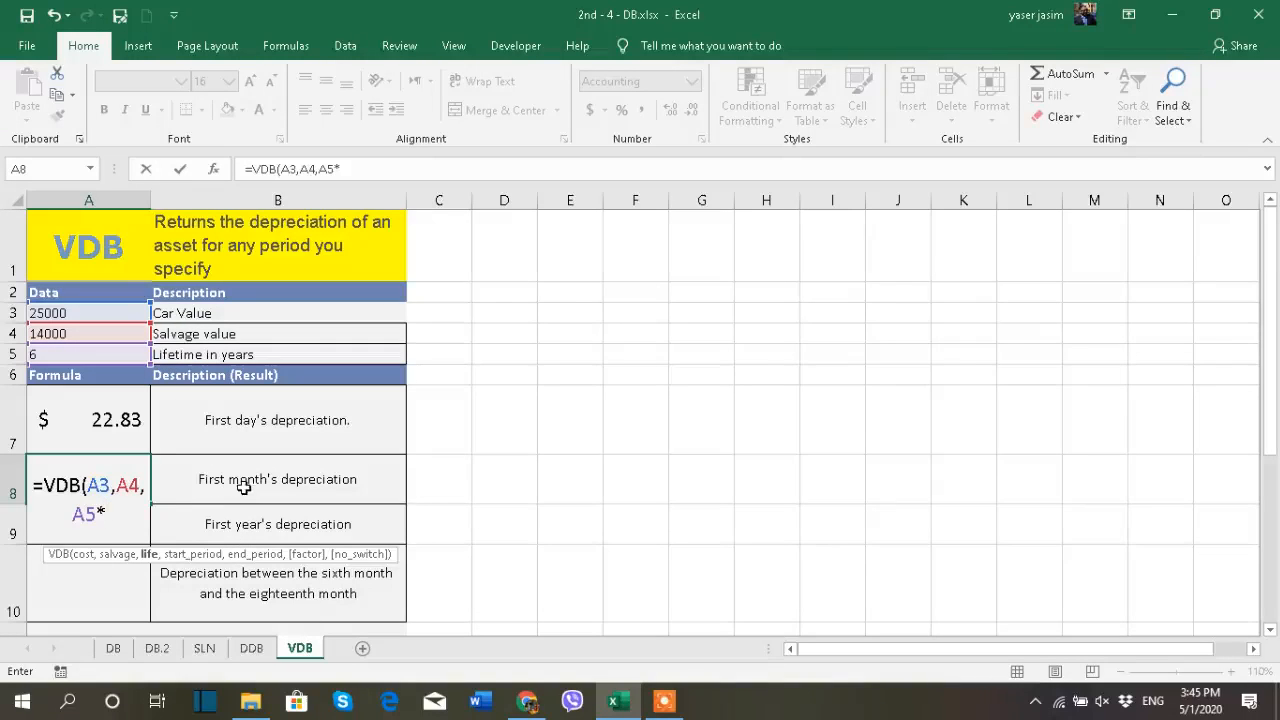
text(12,)
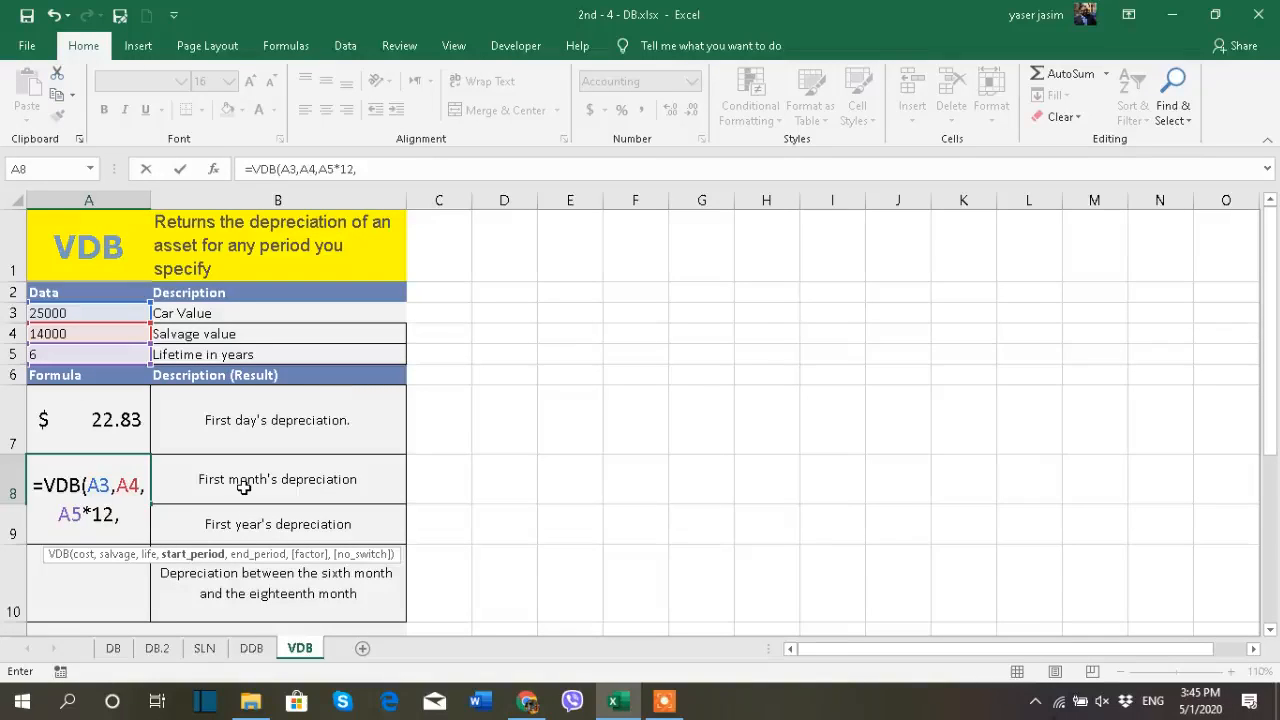
text(0,1)
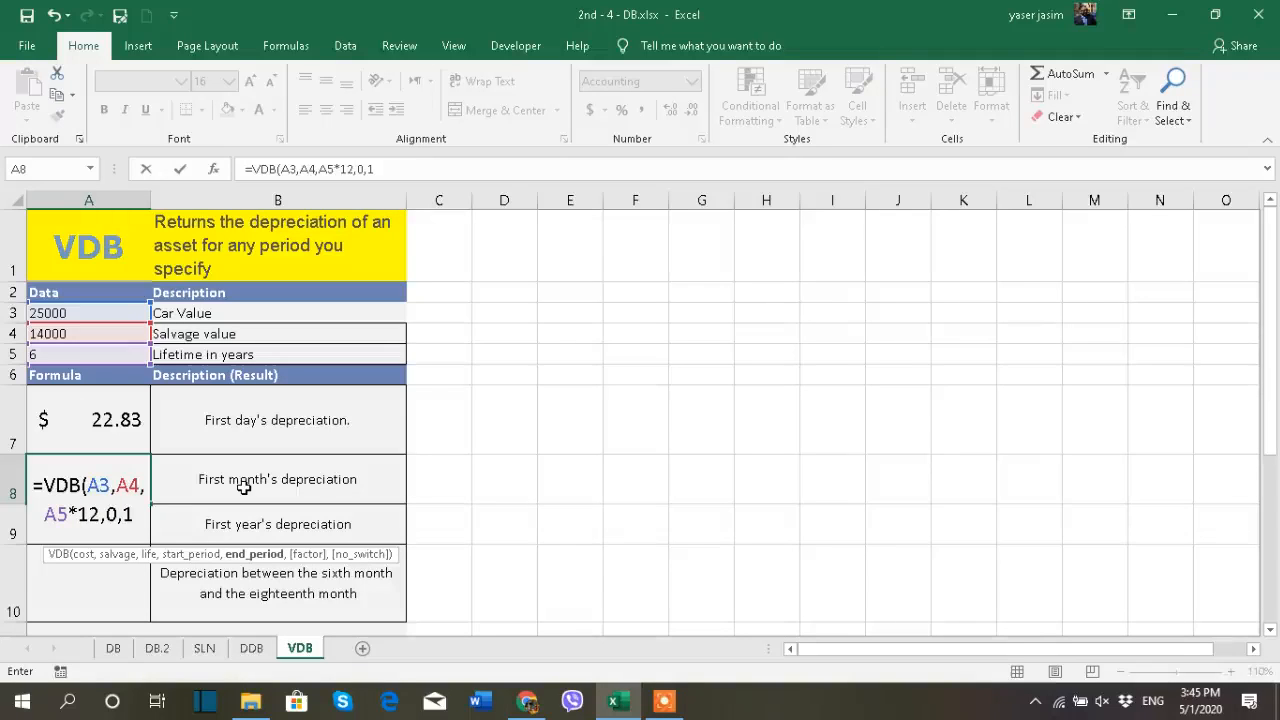
text())
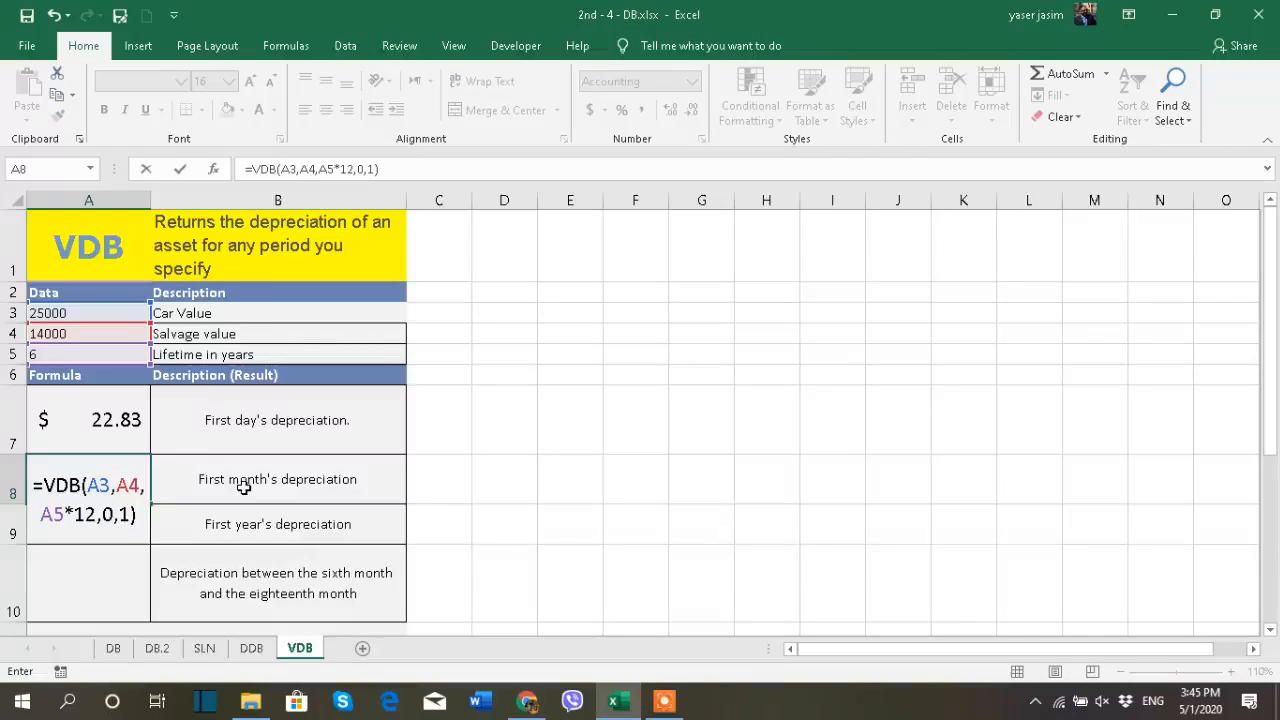
double_click(112, 515)
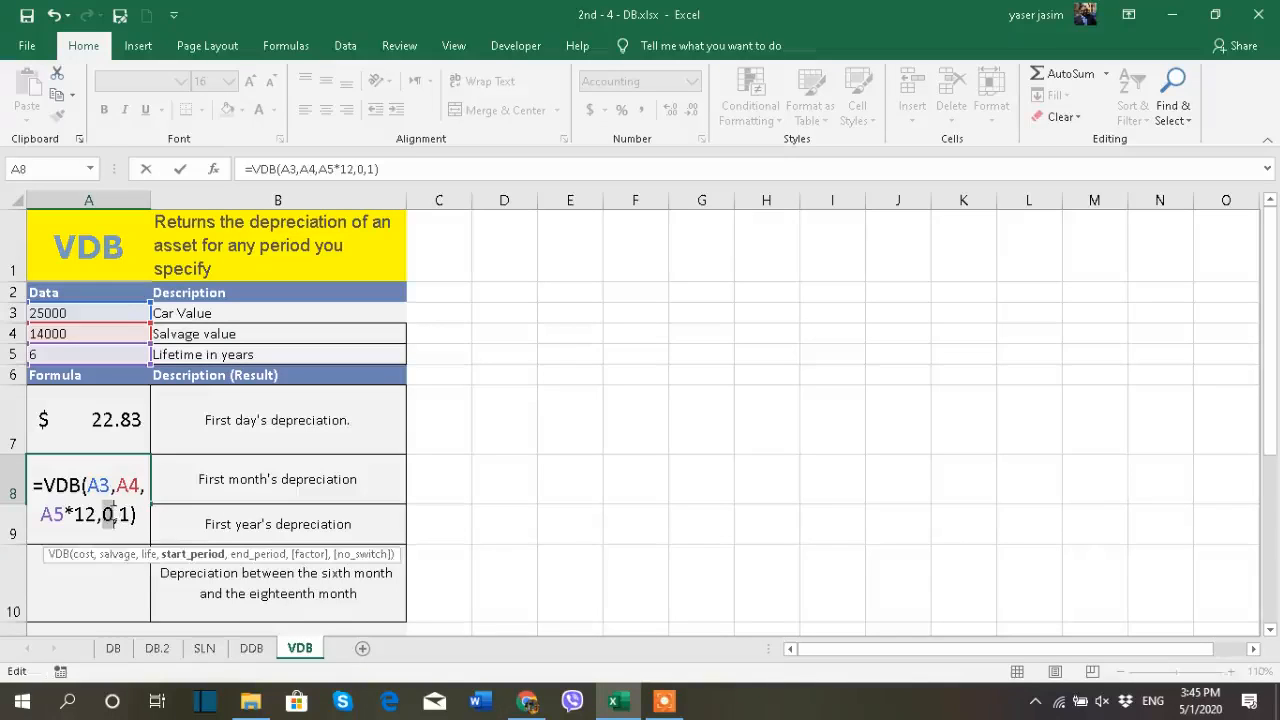
click(120, 516)
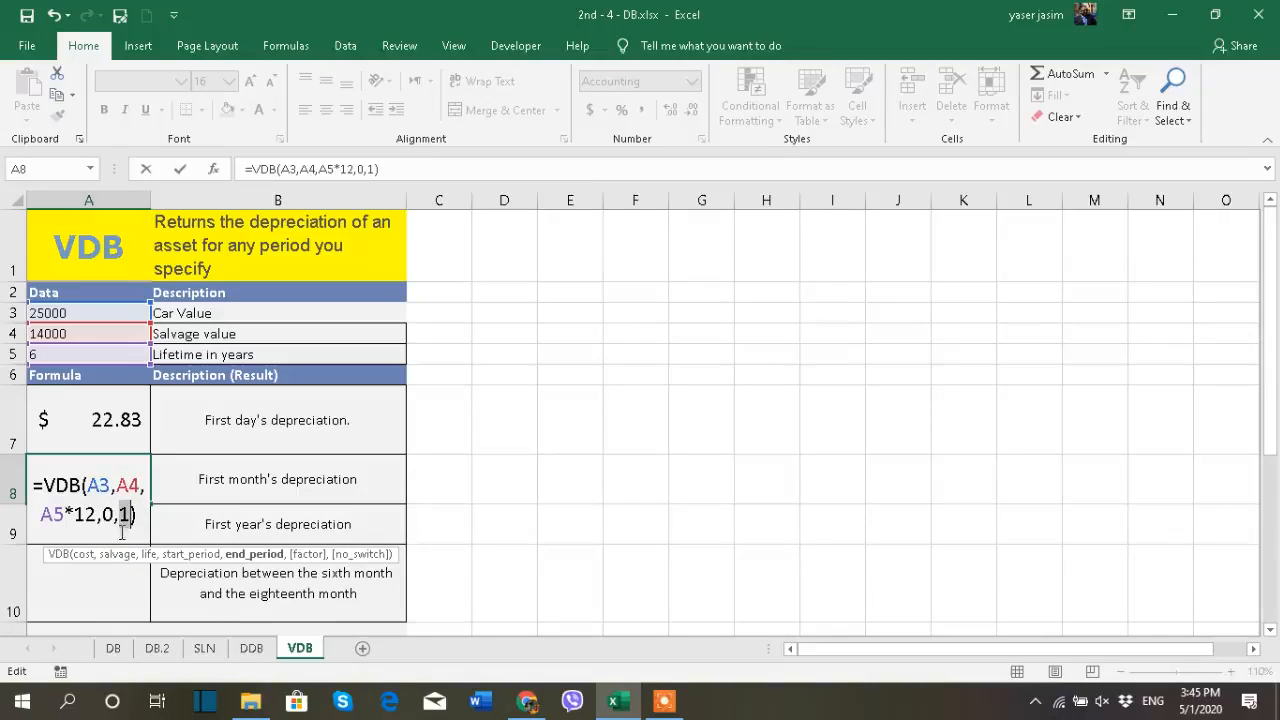
click(108, 515)
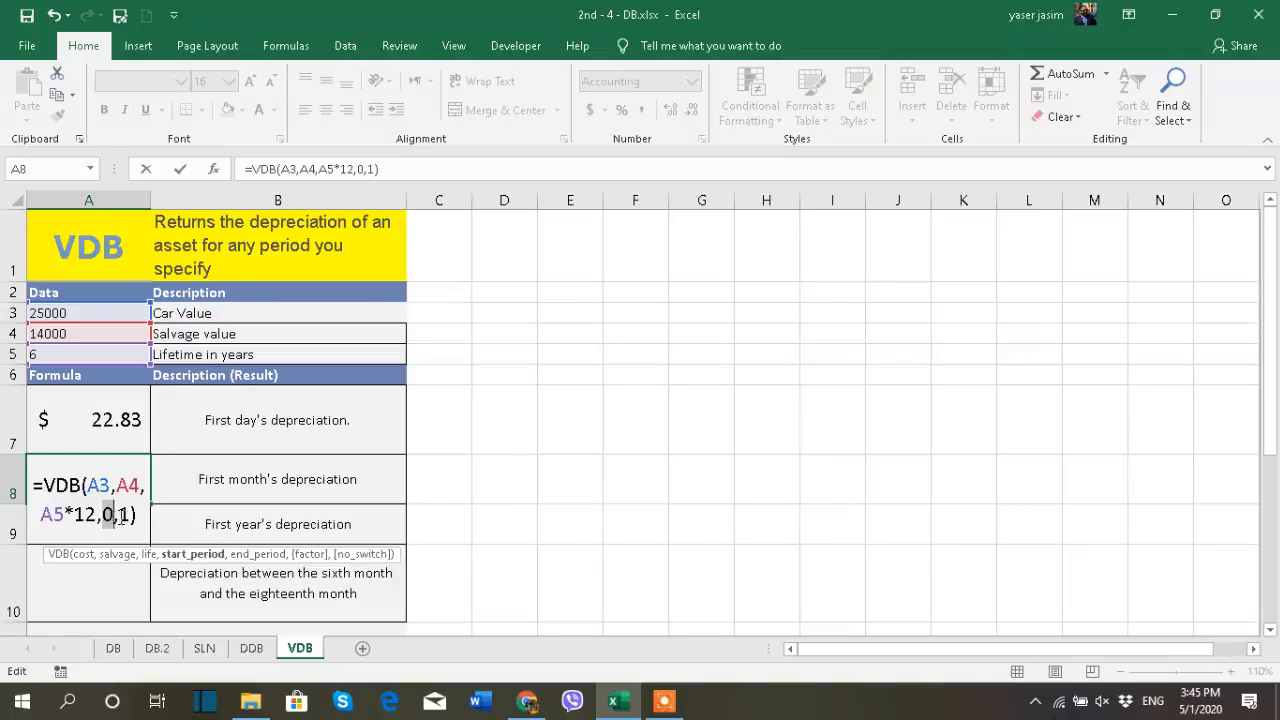
double_click(125, 514)
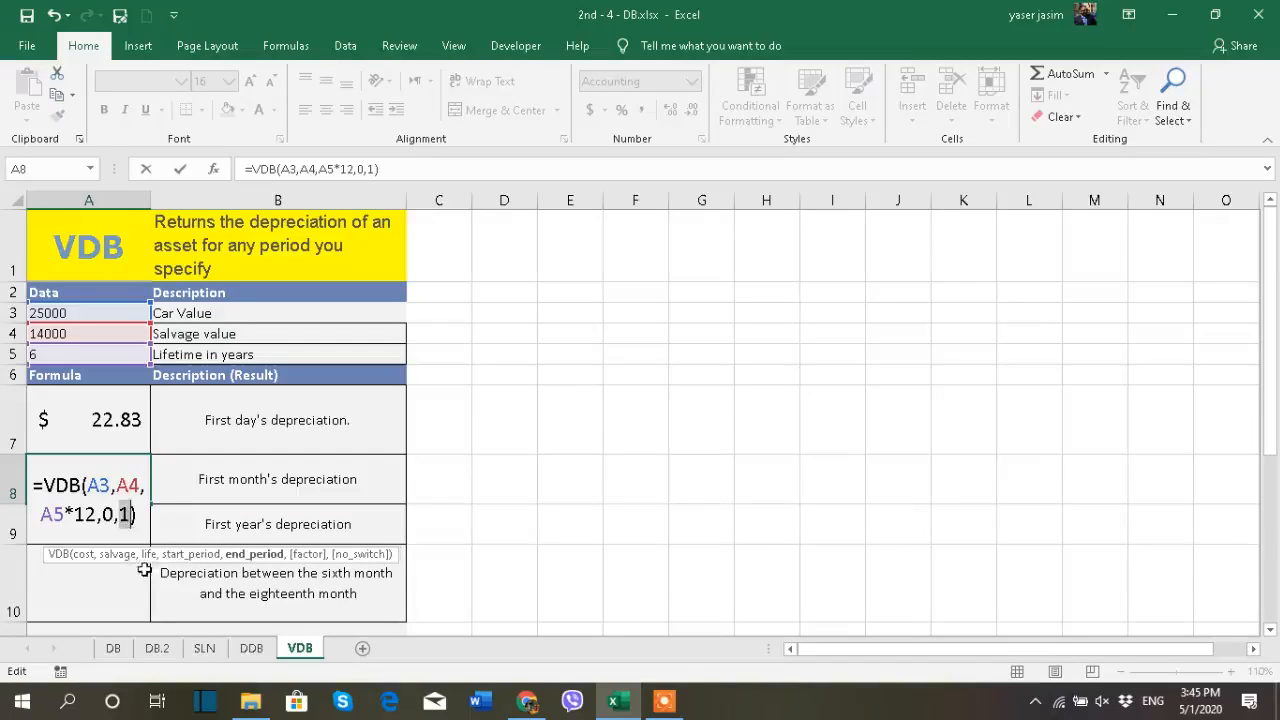
key(Return)
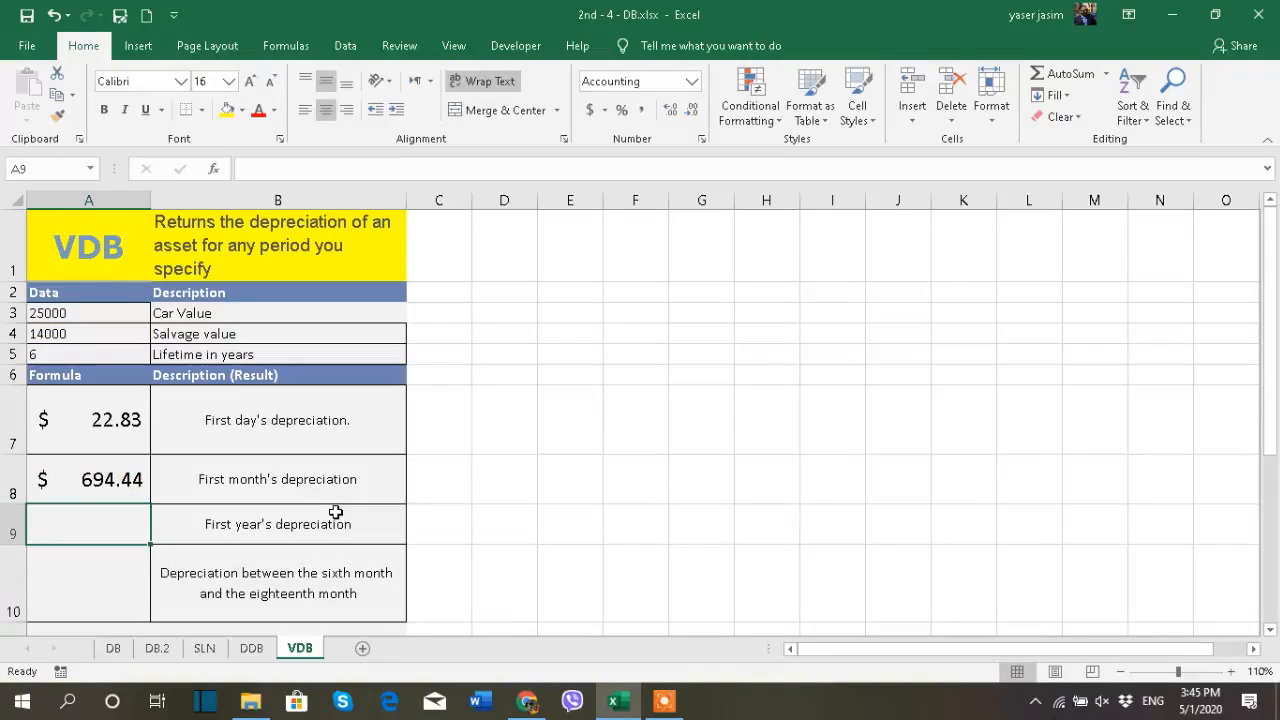
Reduce the results in A7:A8 to no decimal places, and undo the last decimal reduction
click(127, 481)
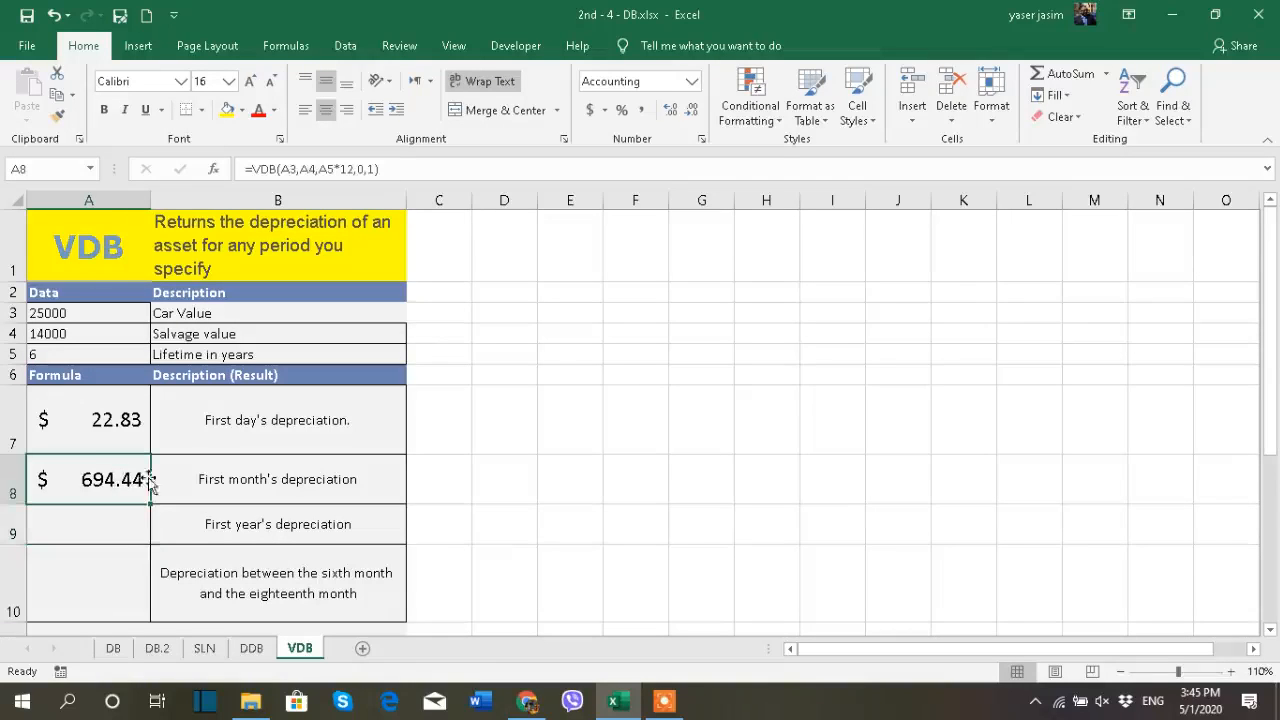
drag(120, 413, 125, 468)
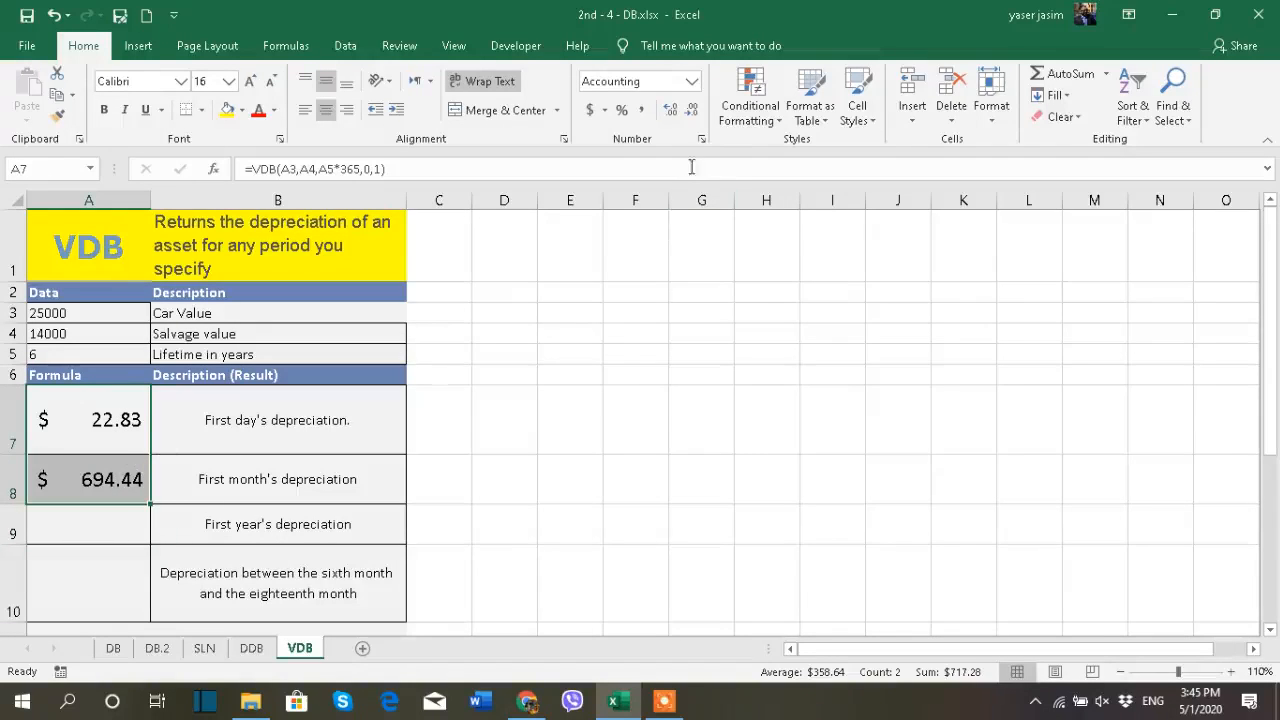
click(692, 110)
click(692, 110)
click(635, 374)
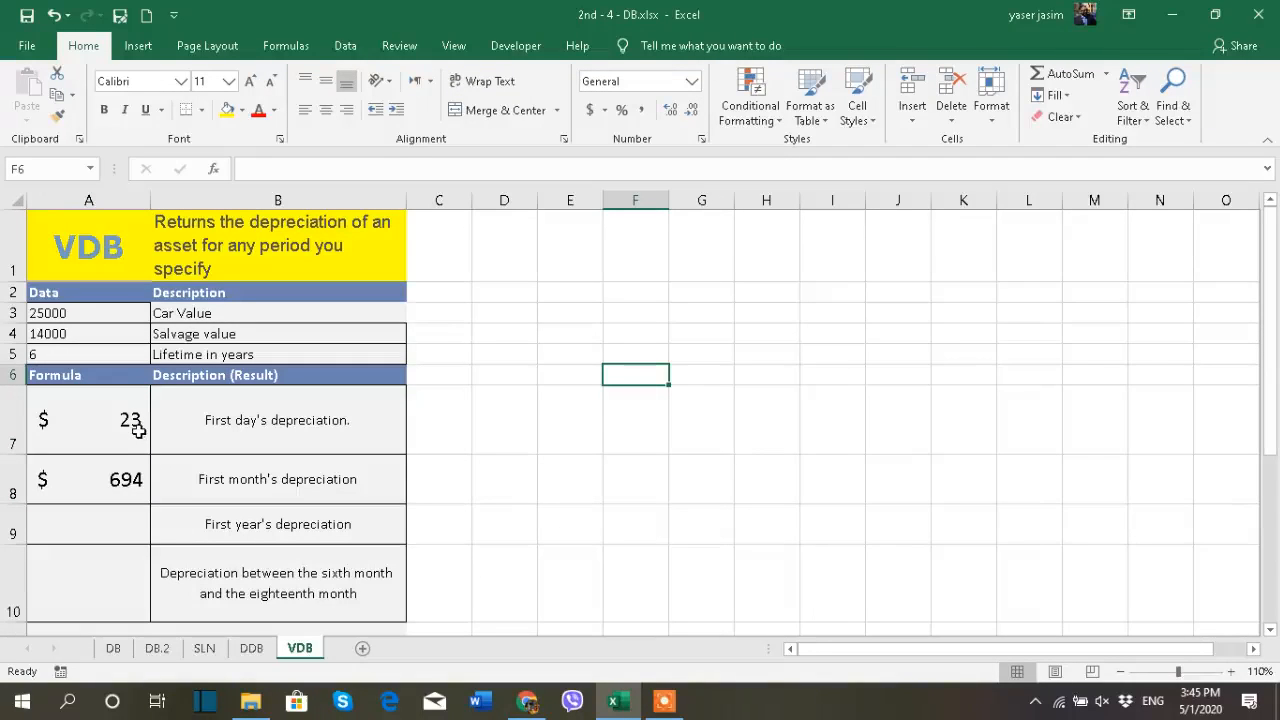
key(ctrl+z)
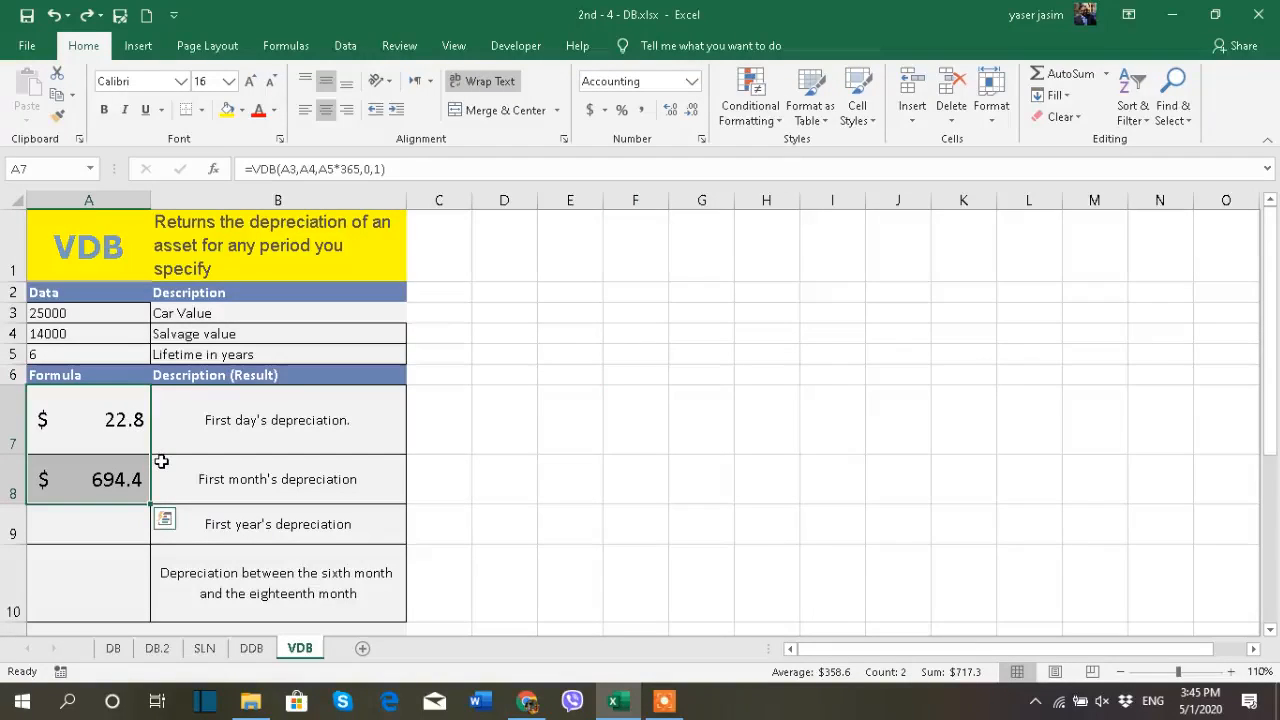
Undo the remaining decimal reduction in A7:A8 and try entering =vdb in A9
key(ctrl+z)
click(131, 529)
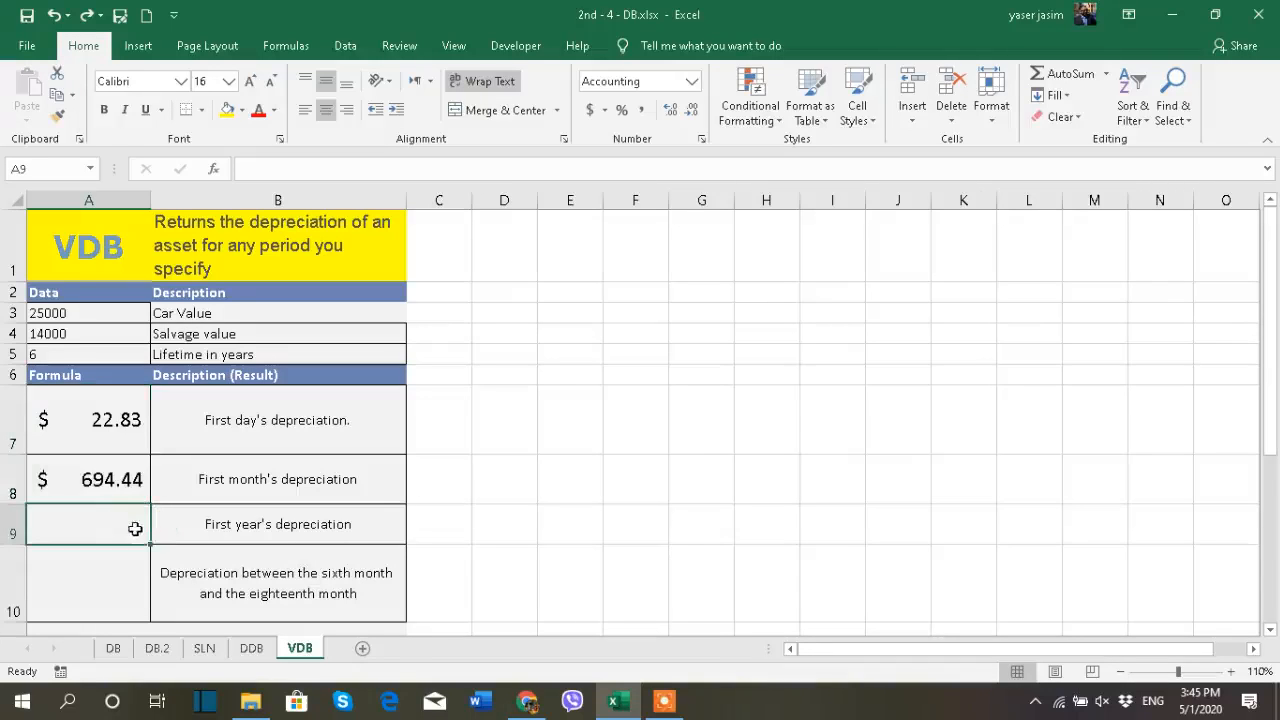
text(=vdb)
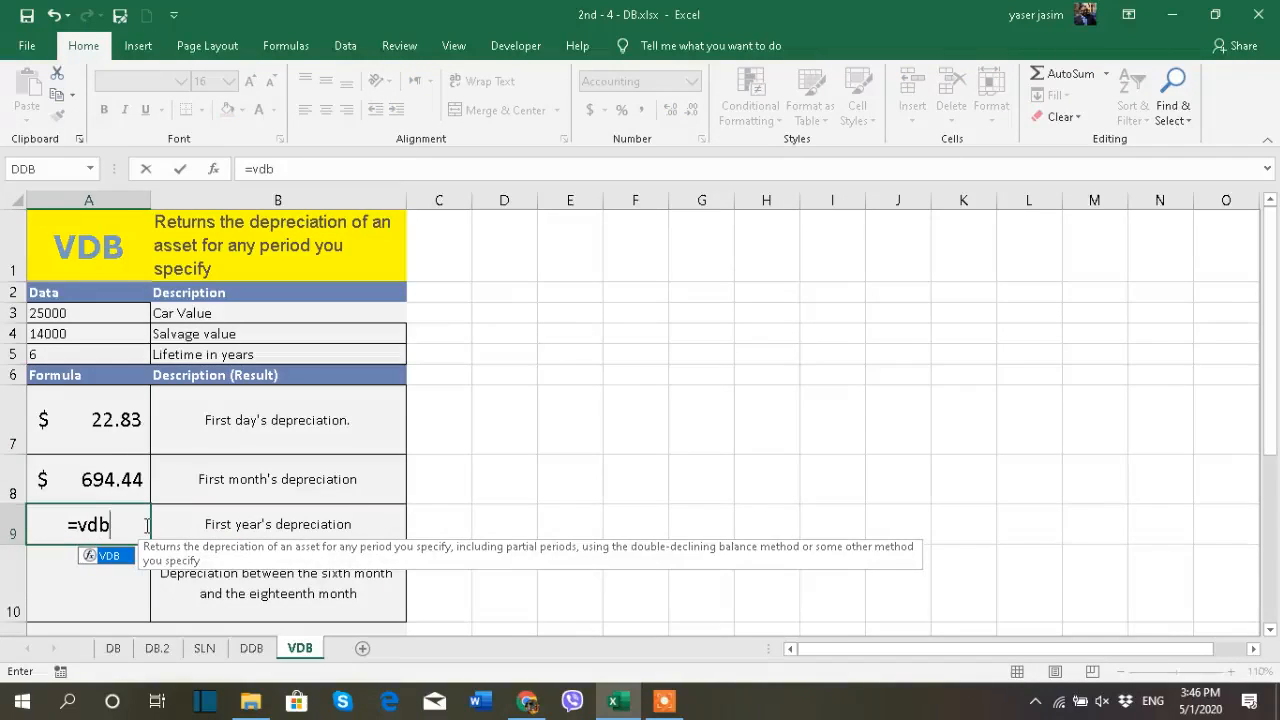
key(Return)
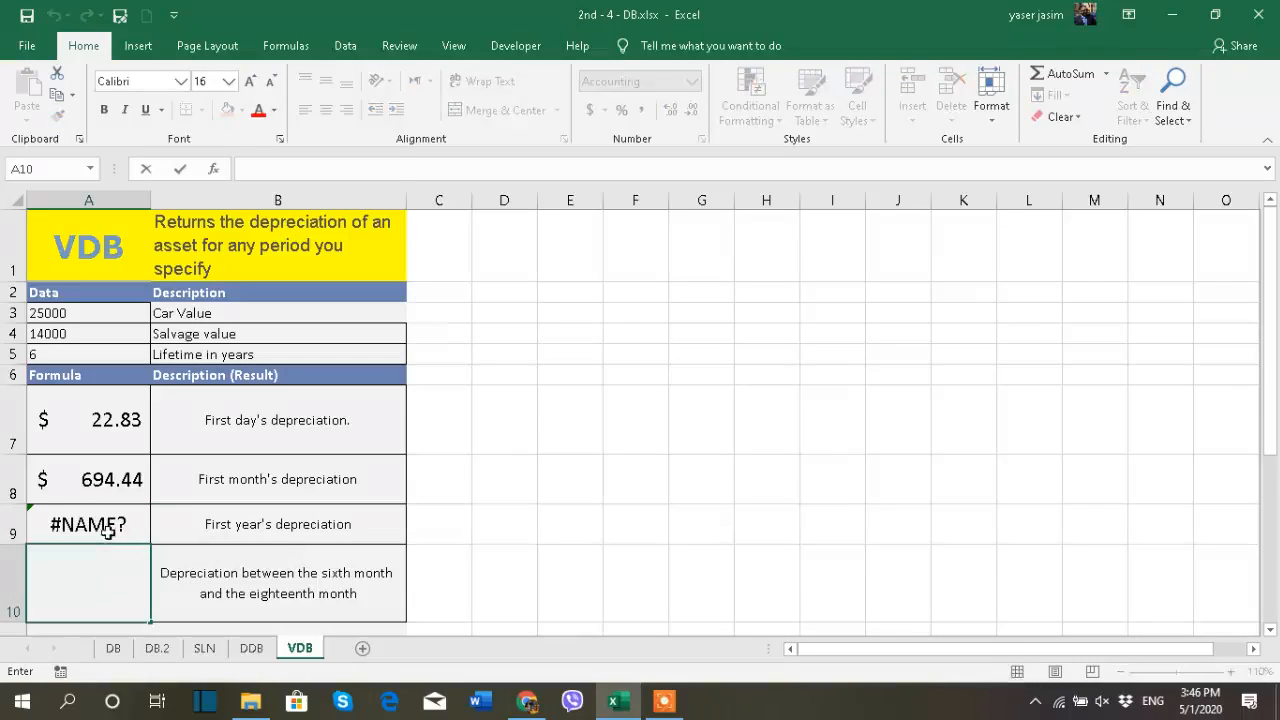
Replace the incomplete entry in A9 with a VDB formula that takes A3 as the cost
click(108, 530)
double_click(121, 524)
key(BackSpace)
key(BackSpace)
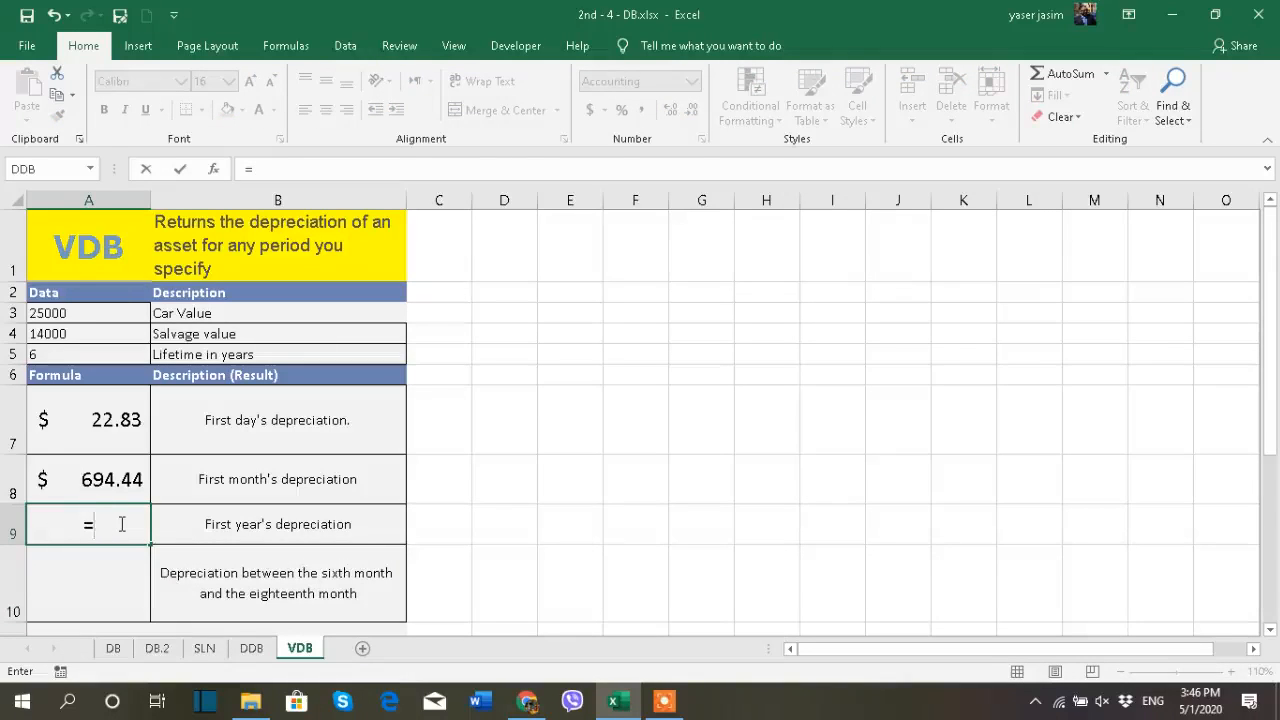
text(db)
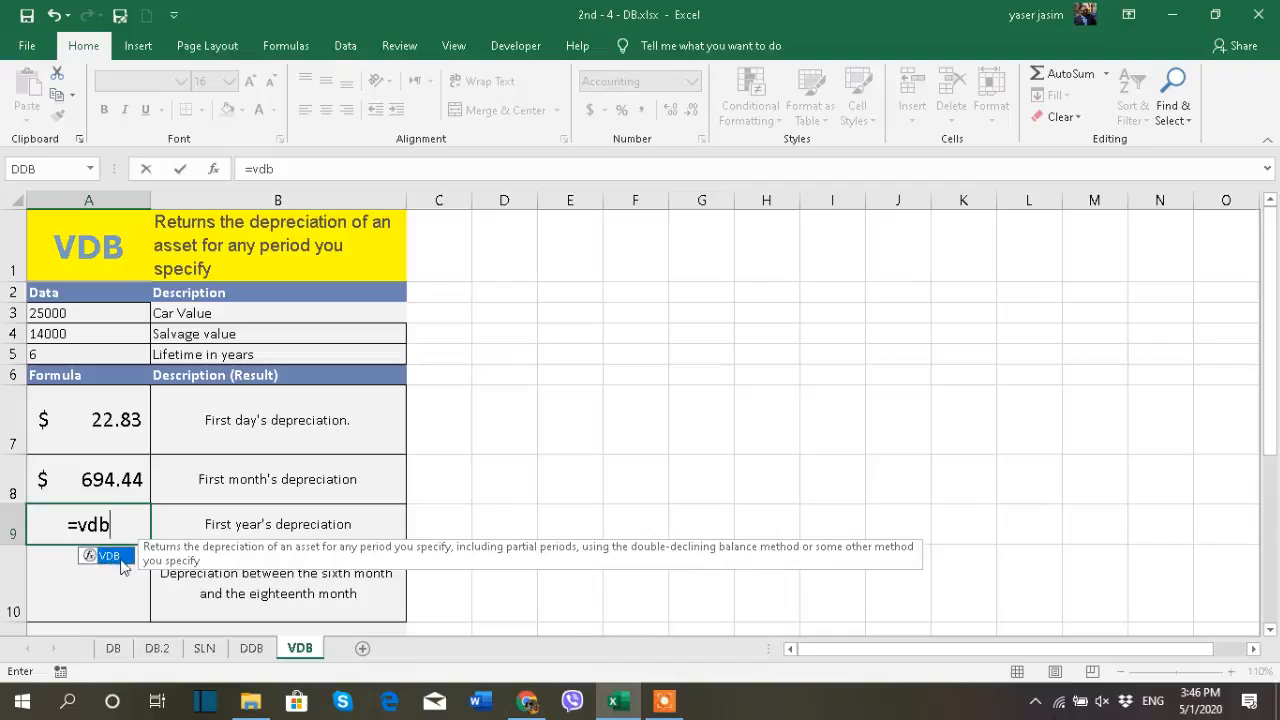
double_click(110, 556)
click(118, 315)
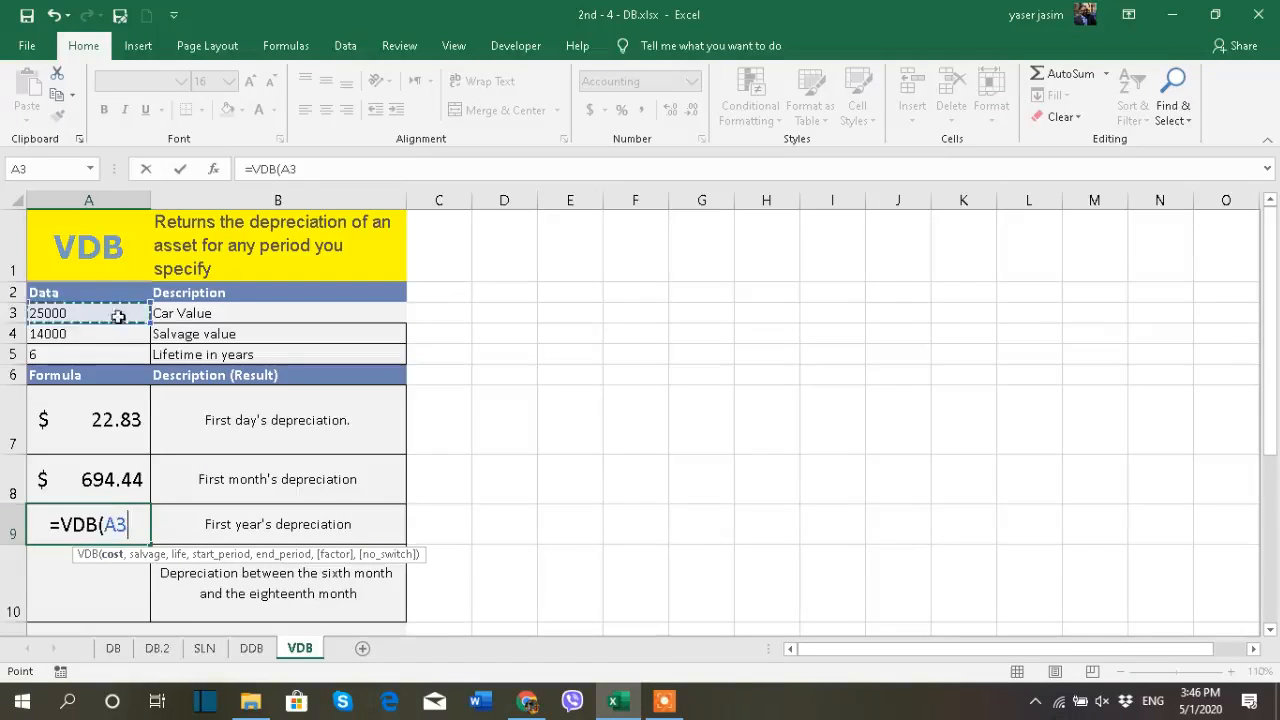
Finish the A9 formula with salvage A4, life A5, start period 0 and end period 1 as =VDB(A3,A4,A5,0,1)
text(,)
click(88, 333)
text(,)
click(91, 356)
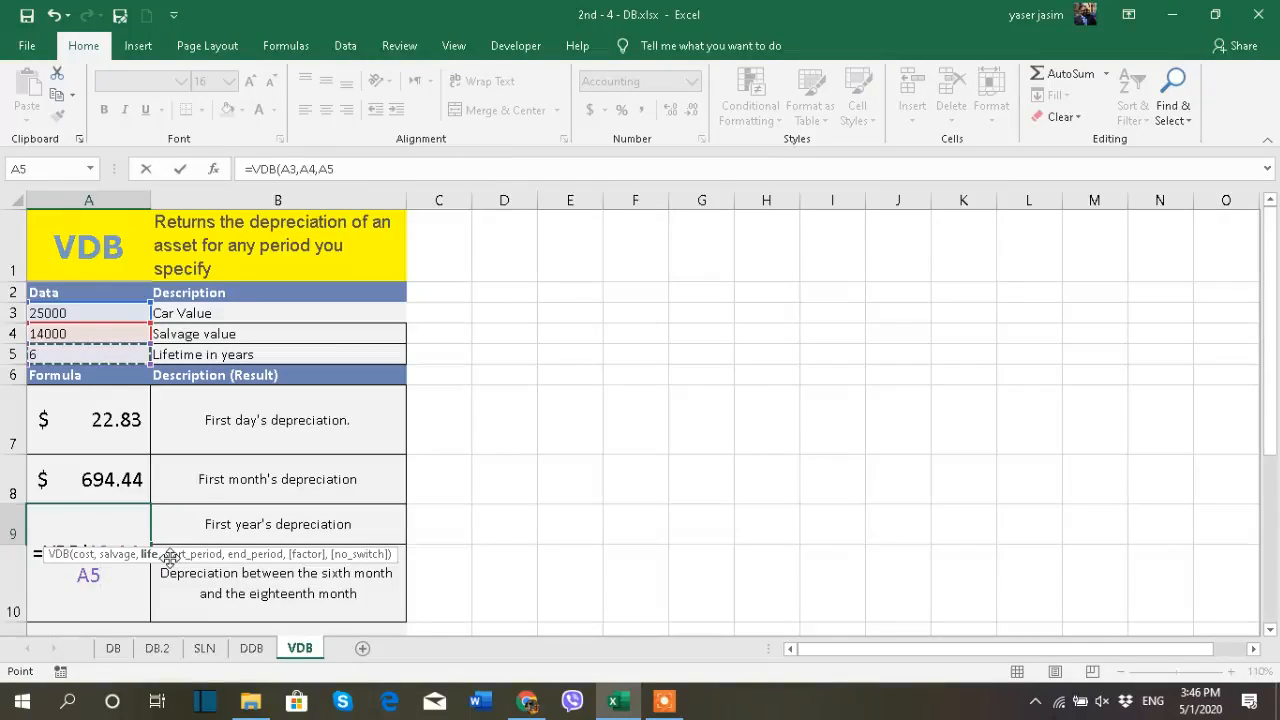
text(,0,1))
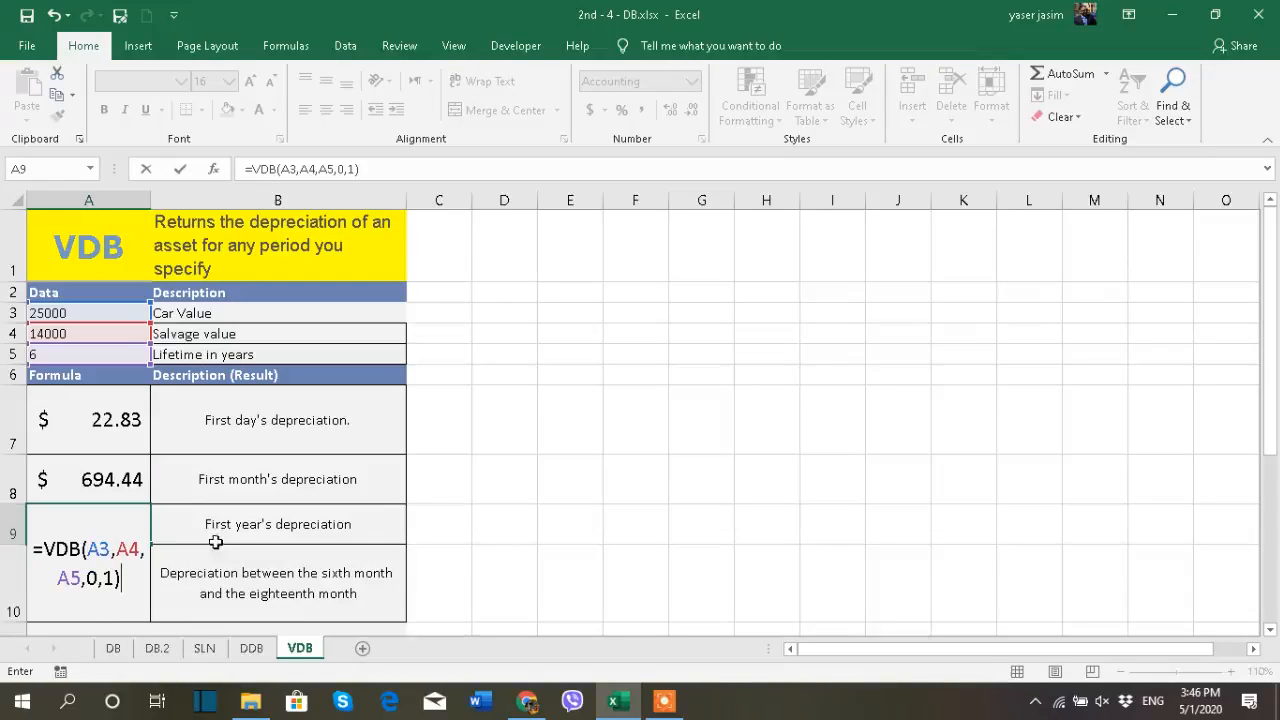
key(Return)
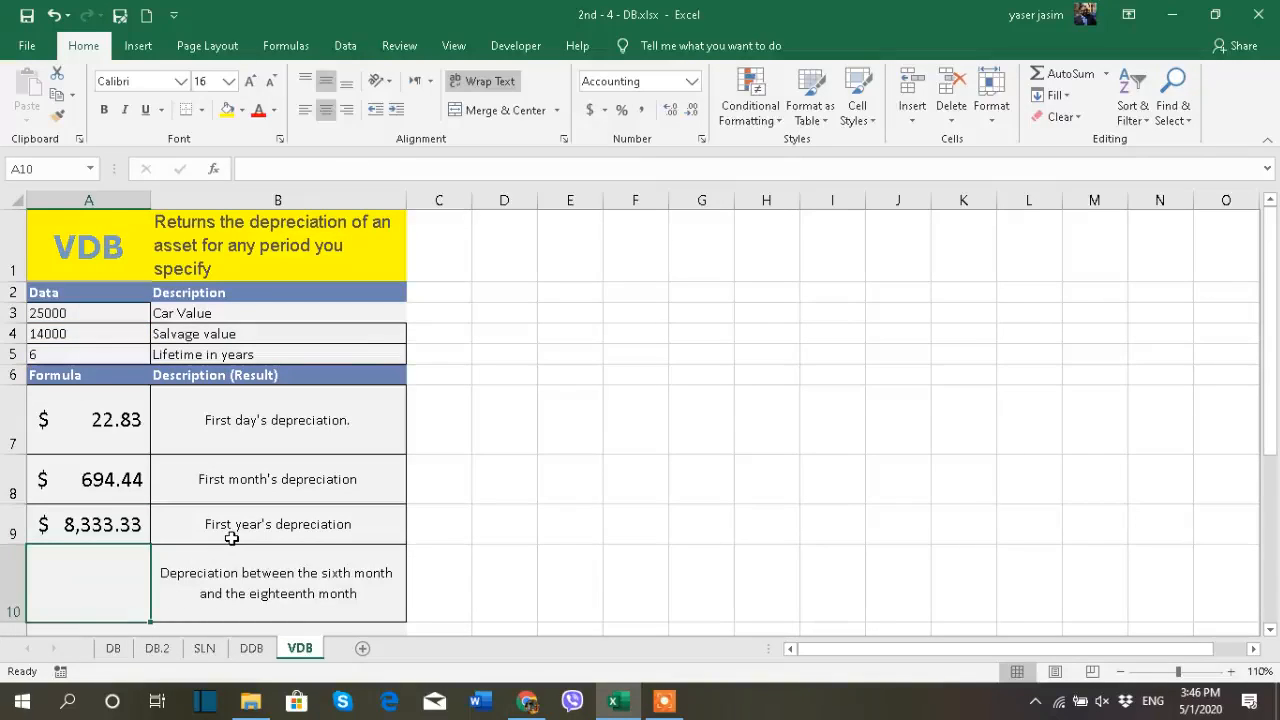
click(113, 528)
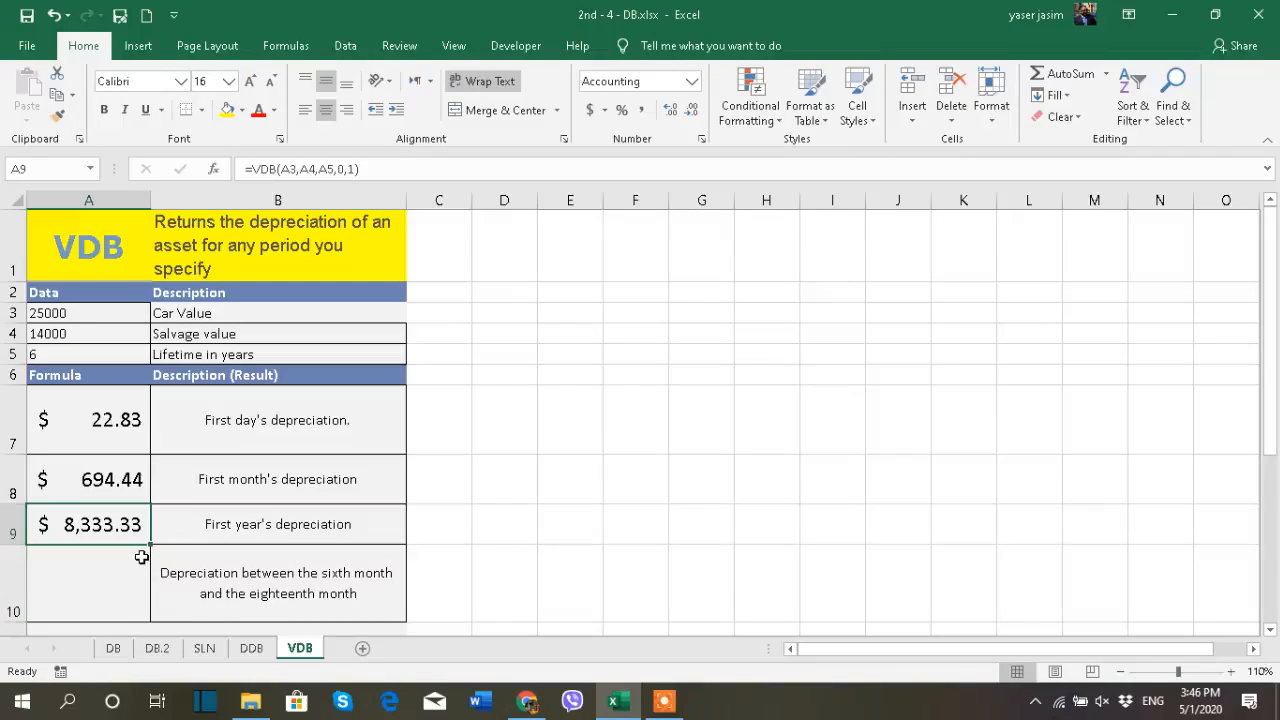
Format the words "sixth month" in B10 in red at font size 14
click(116, 572)
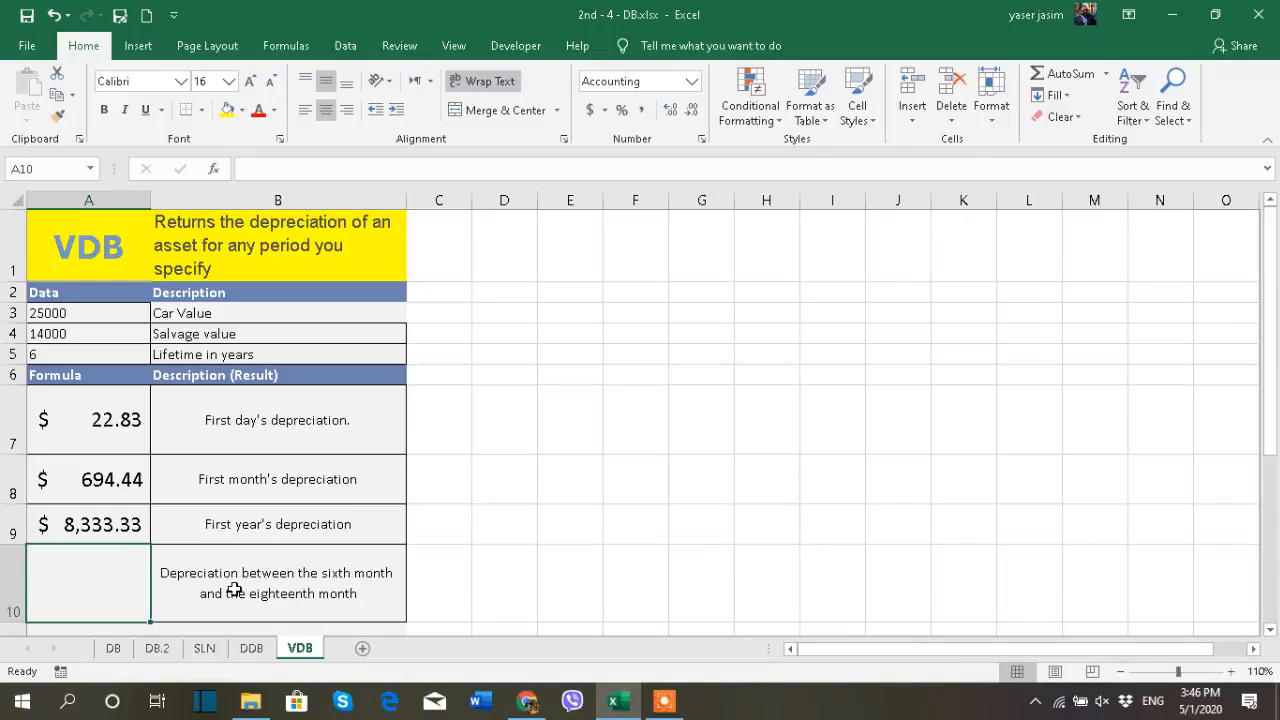
click(330, 576)
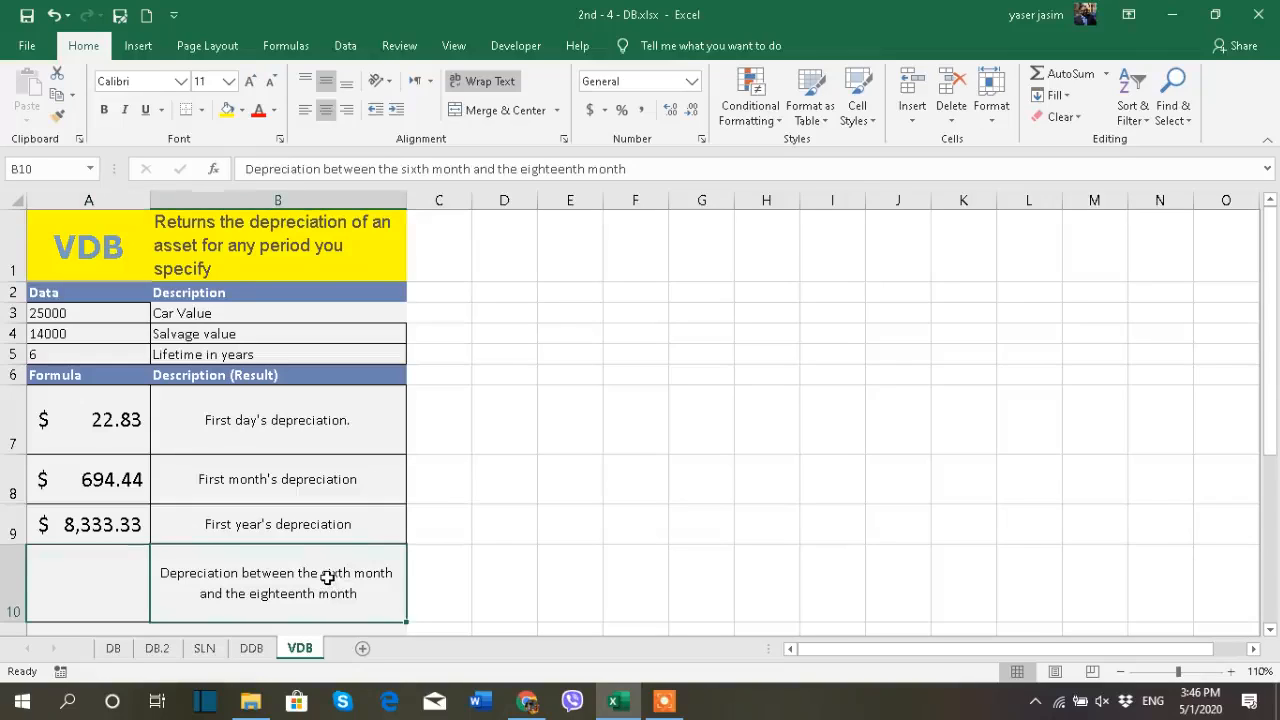
double_click(330, 575)
drag(321, 573, 396, 574)
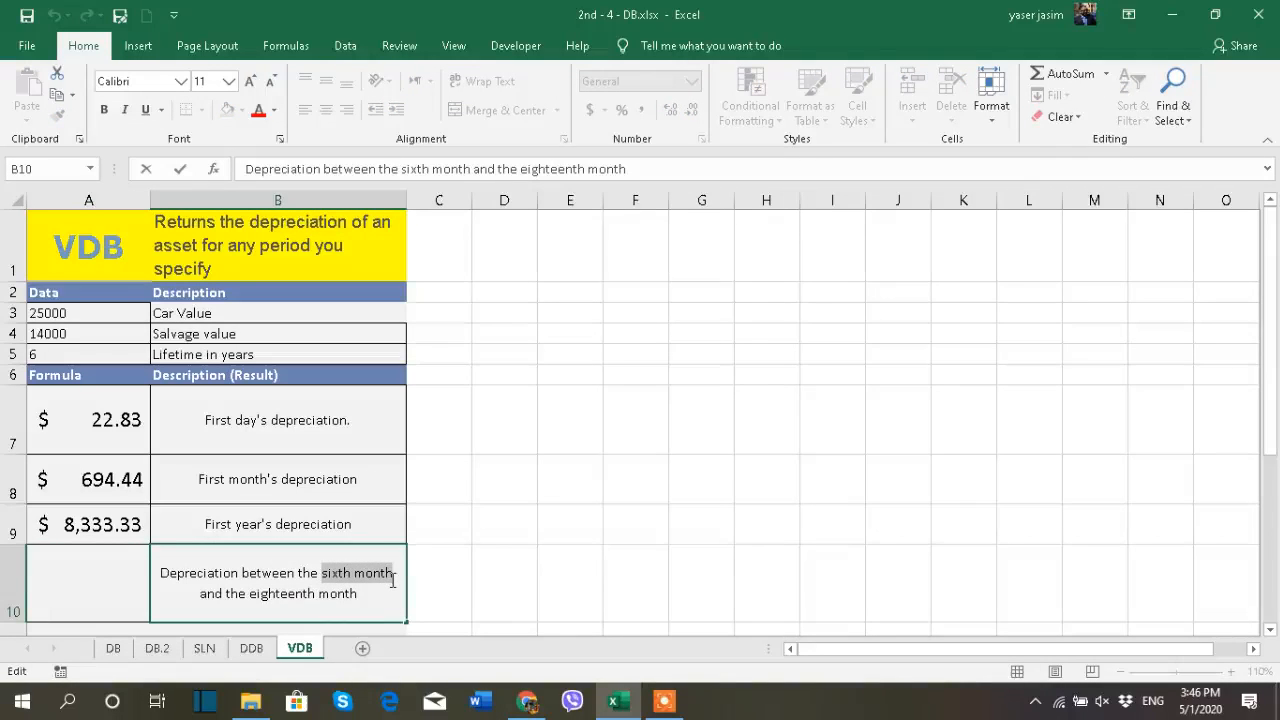
click(259, 116)
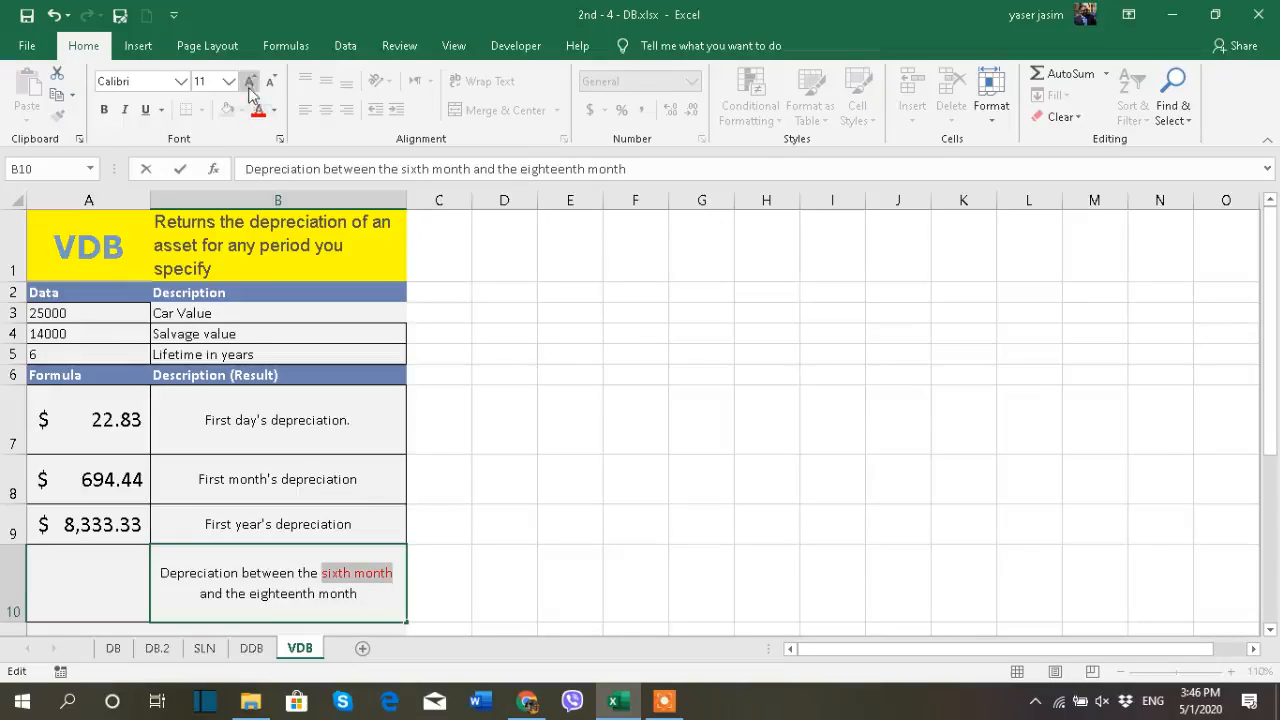
click(229, 81)
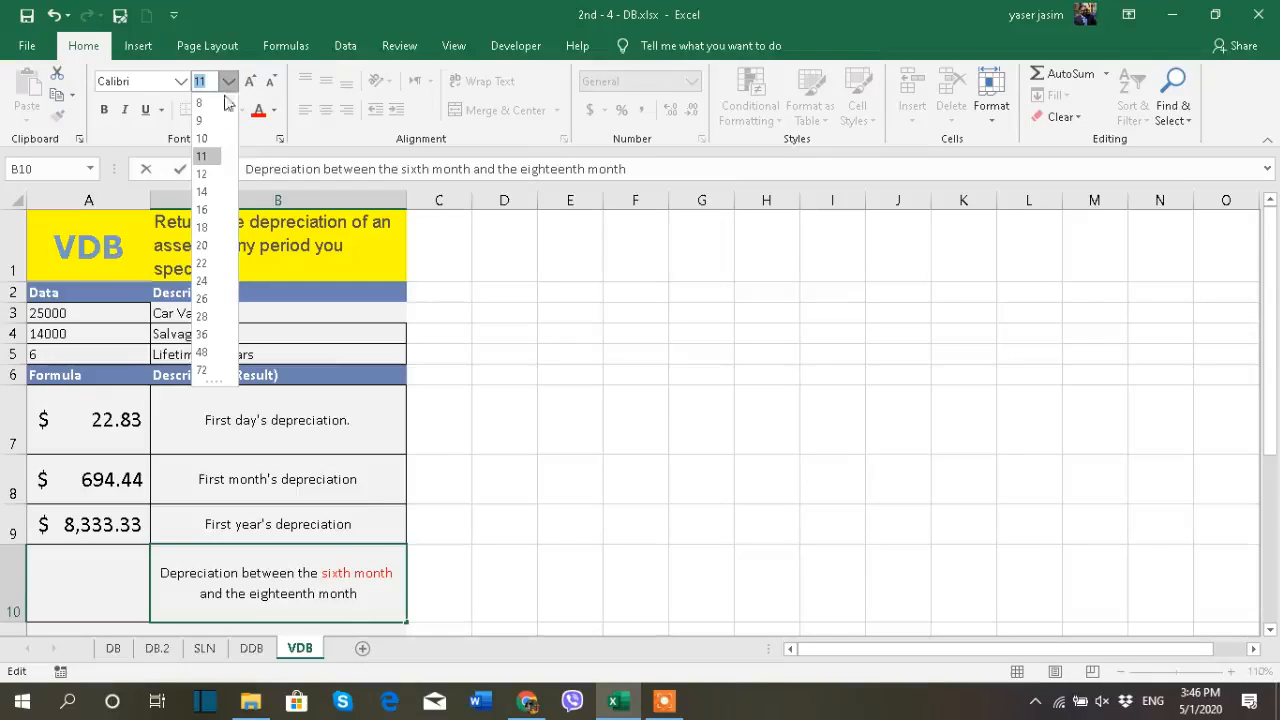
click(213, 192)
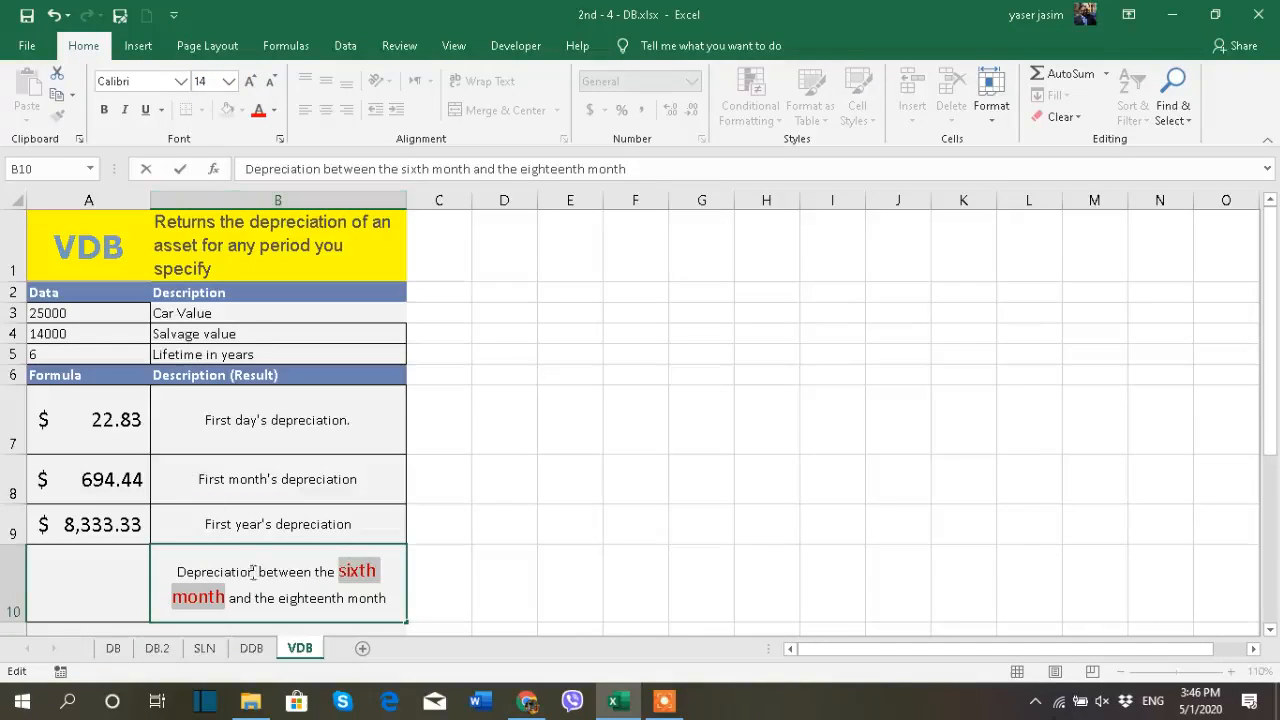
Format the words "eighteenth month" in B10 in red at font size 14 and finish editing the cell
click(280, 598)
drag(280, 598, 388, 598)
click(257, 110)
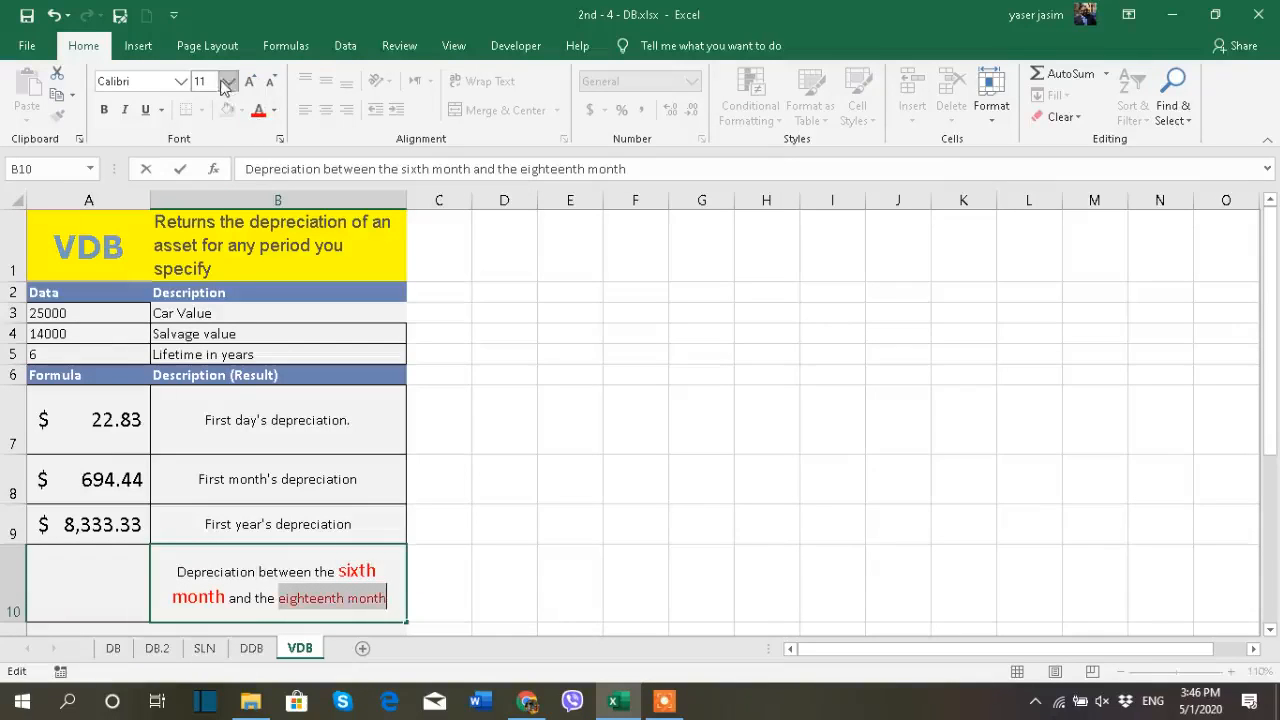
click(229, 81)
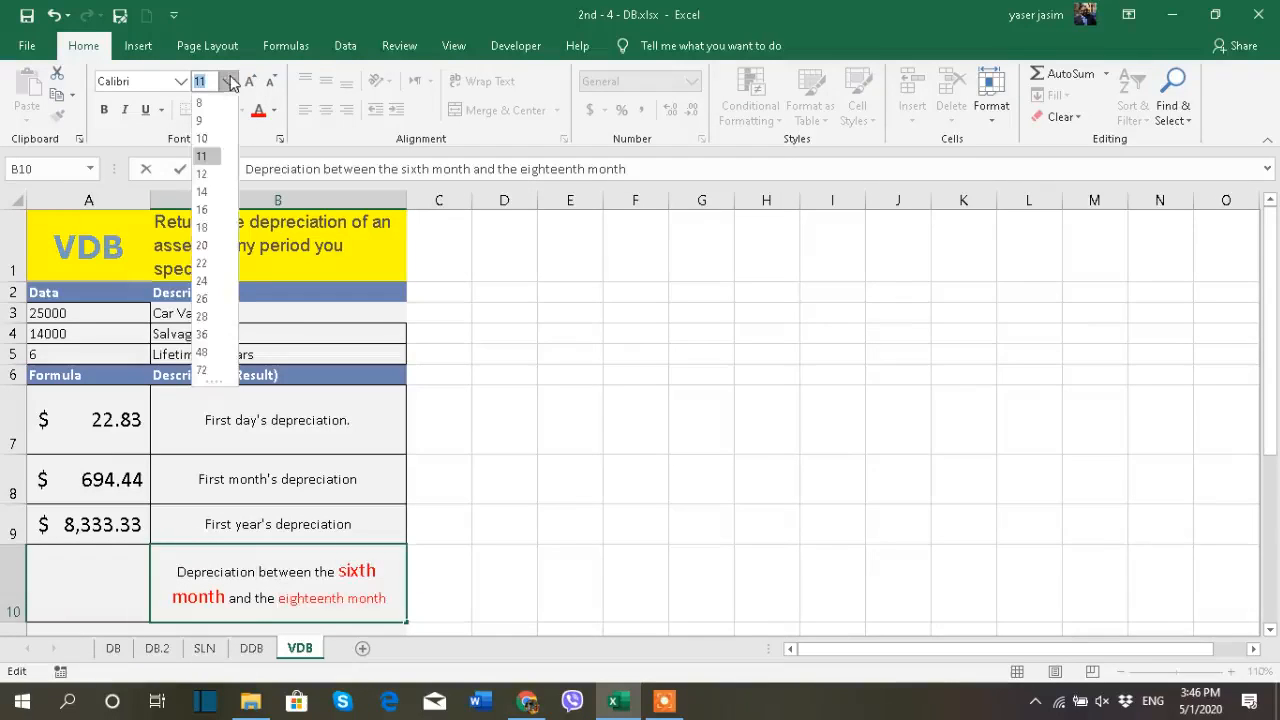
click(212, 194)
click(551, 514)
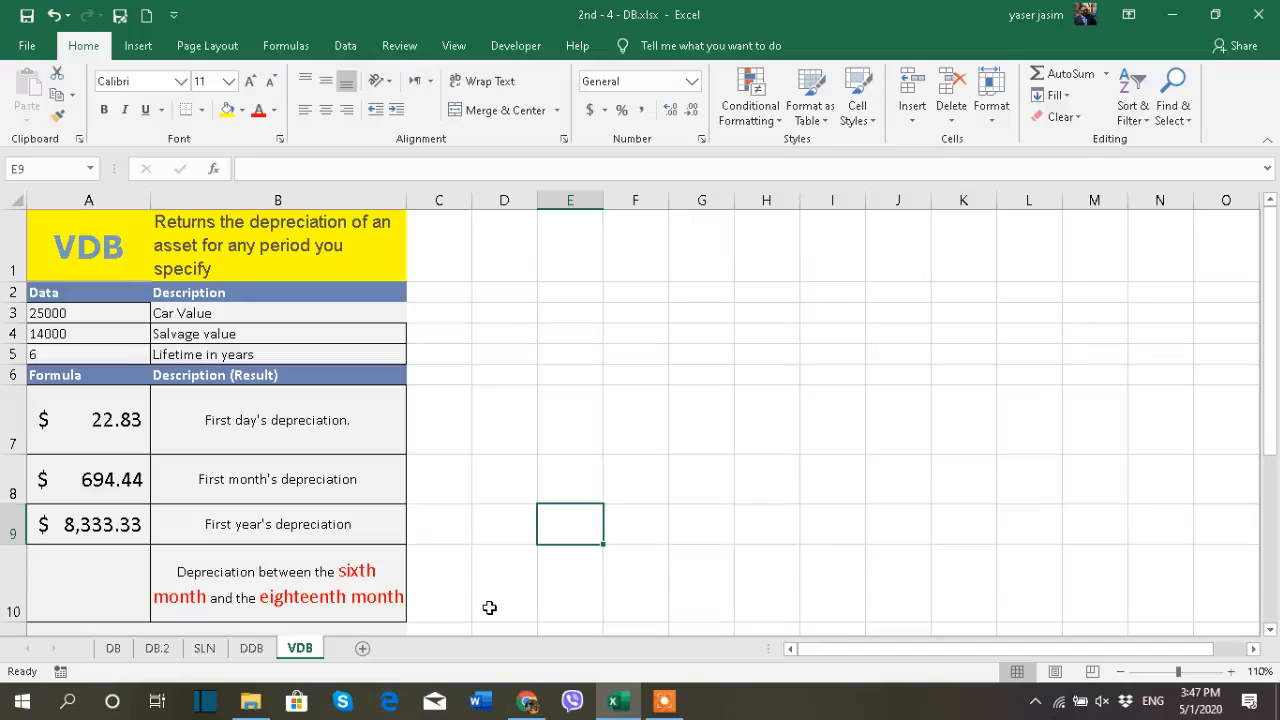
Note the period months beside the table by entering 6 in D10 and 18 in E10
click(493, 598)
text(6)
click(566, 580)
text(18)
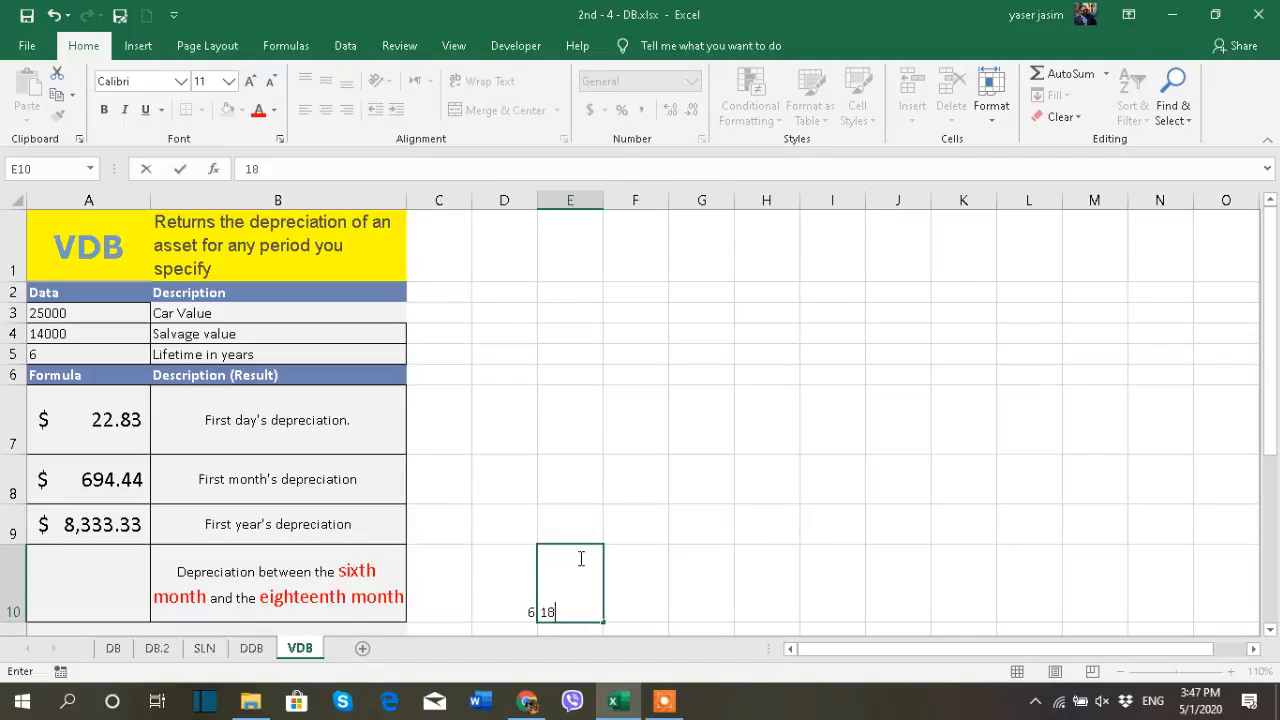
click(635, 568)
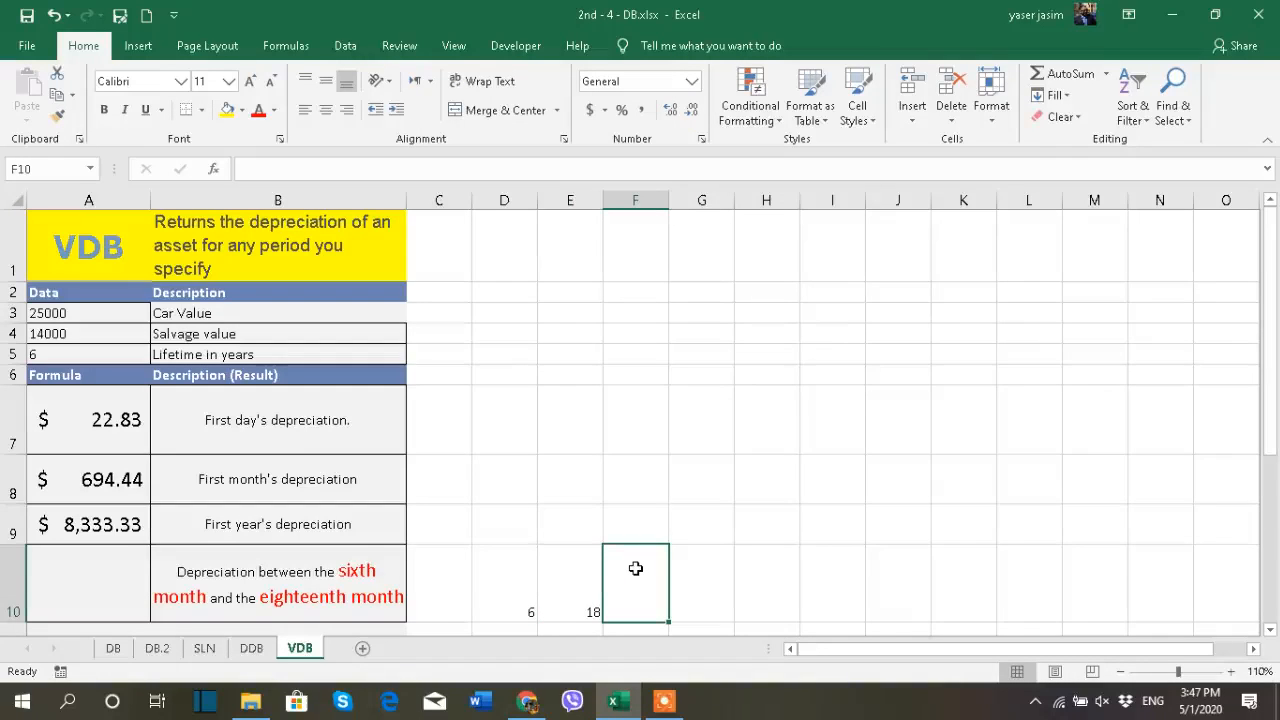
Enter t in E9 and clear all the scratch entries in D9:E10
click(576, 523)
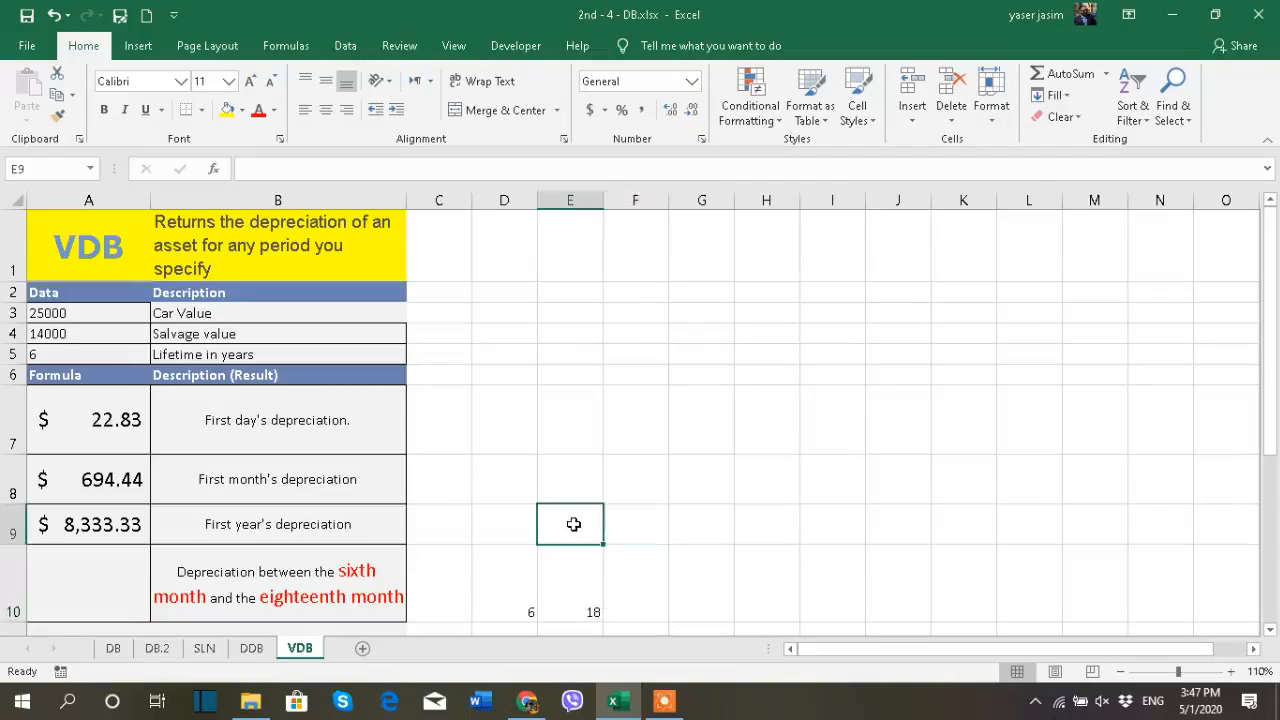
text(t)
key(Tab)
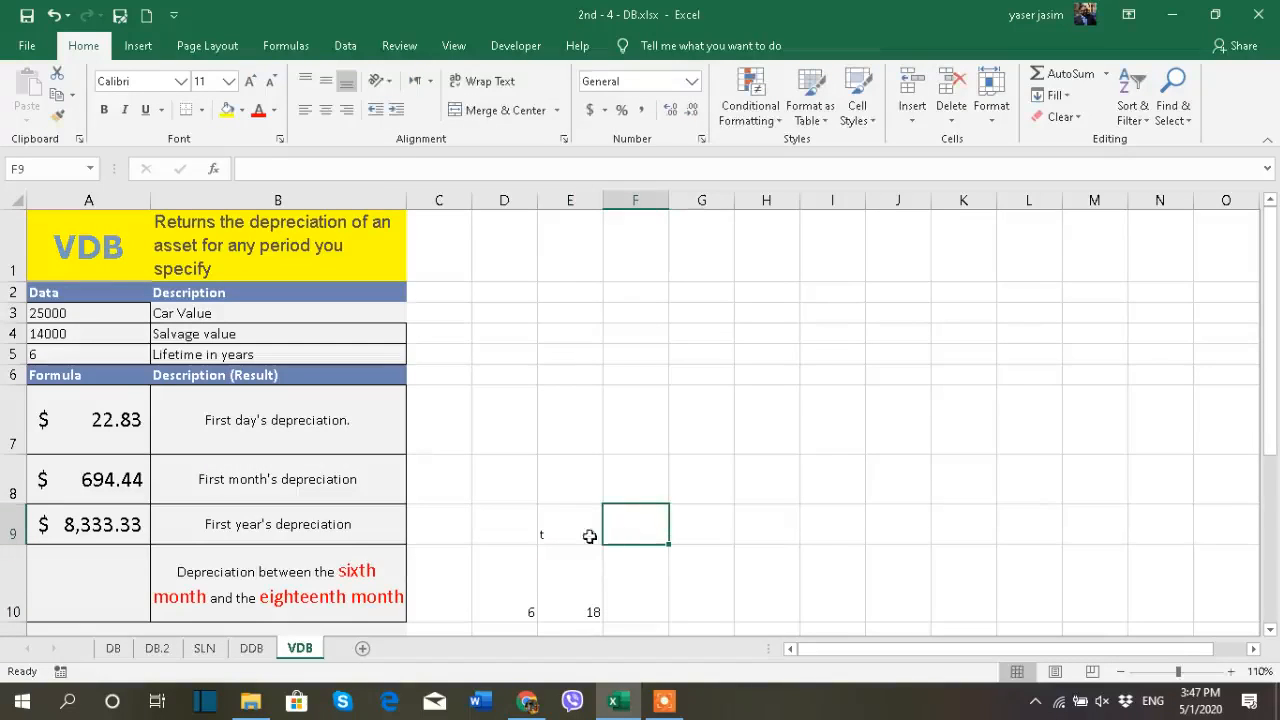
click(581, 537)
drag(581, 537, 526, 591)
key(Delete)
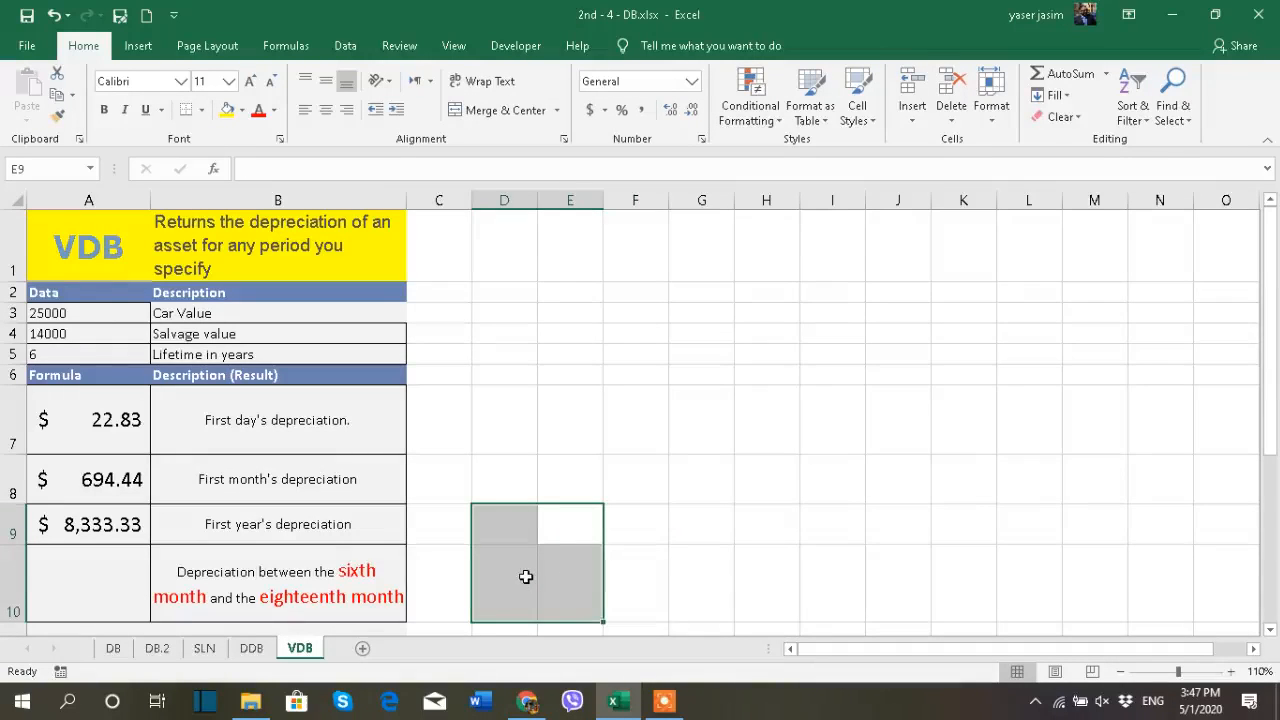
click(656, 547)
Start a VDB formula in A10 for the sixth-to-eighteenth-month depreciation, with cost A3 and salvage A4
click(108, 584)
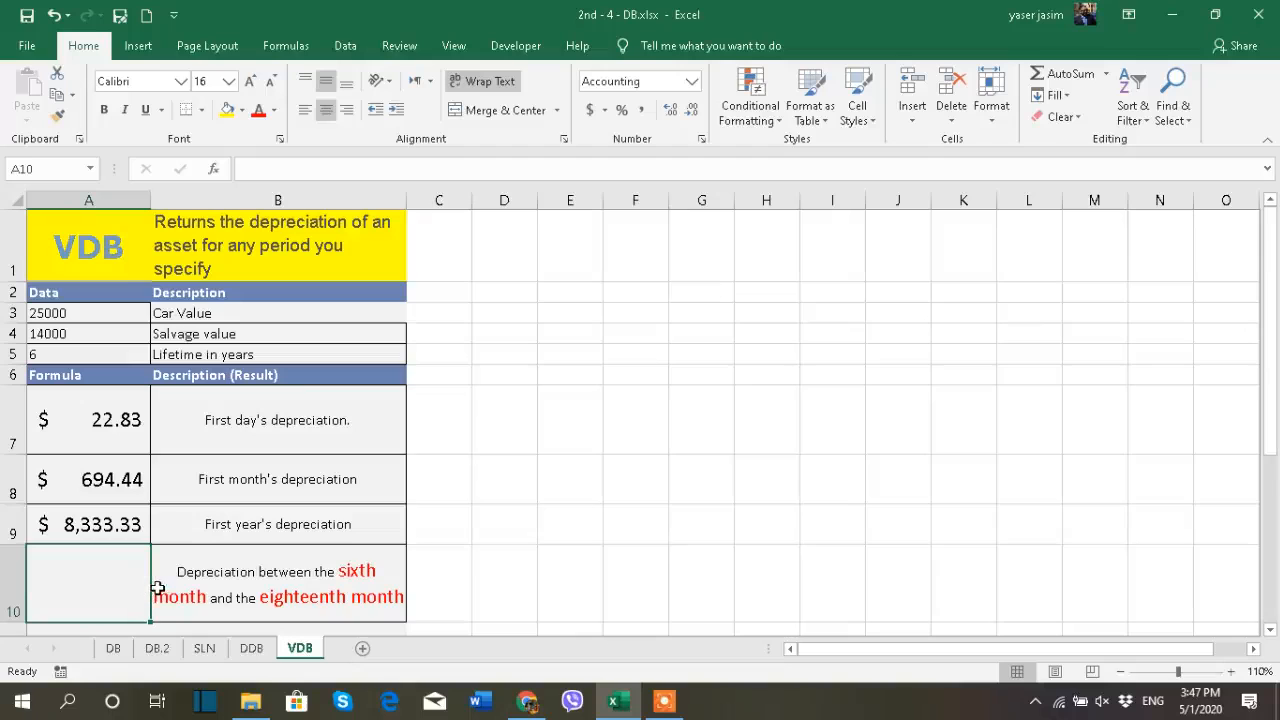
text(=)
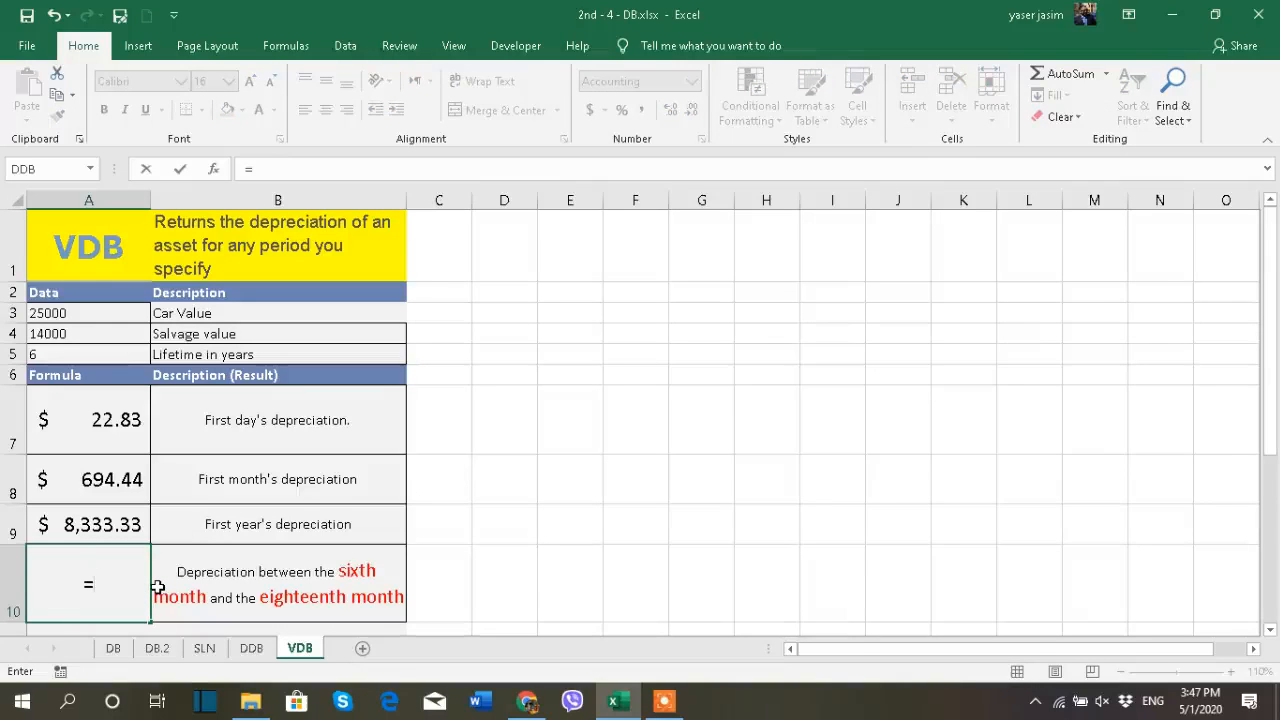
text(vdb)
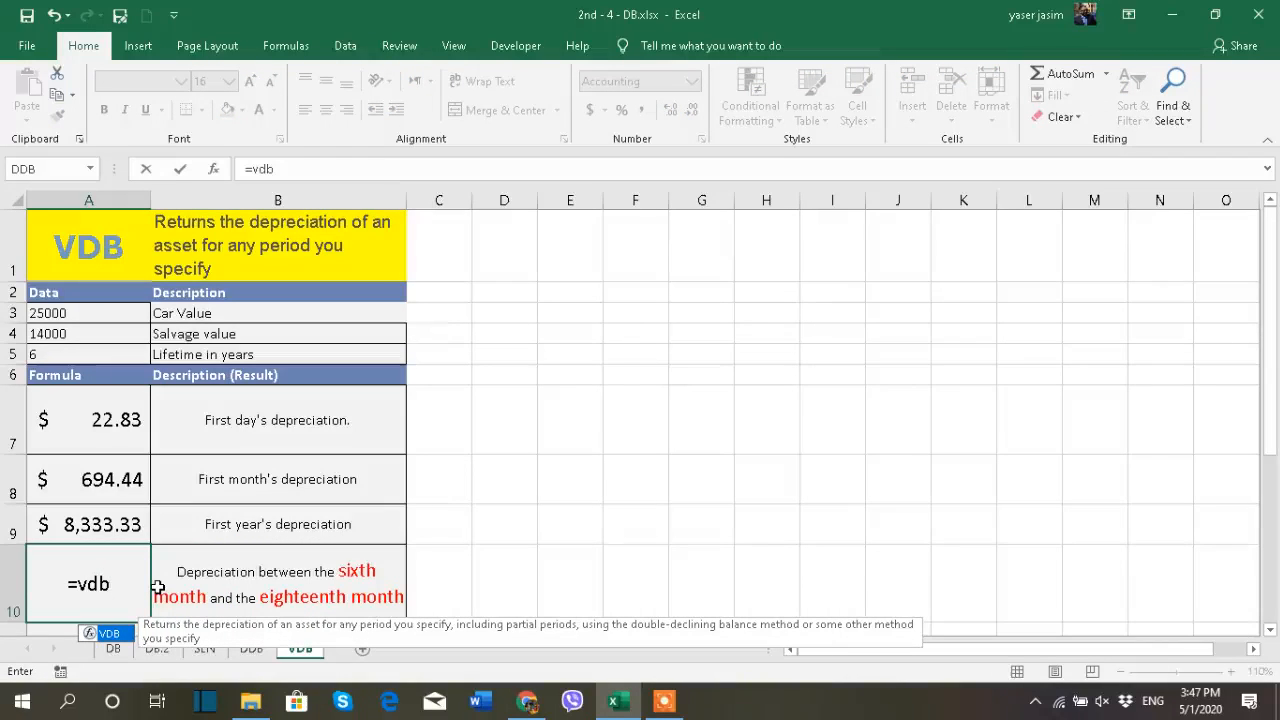
double_click(118, 634)
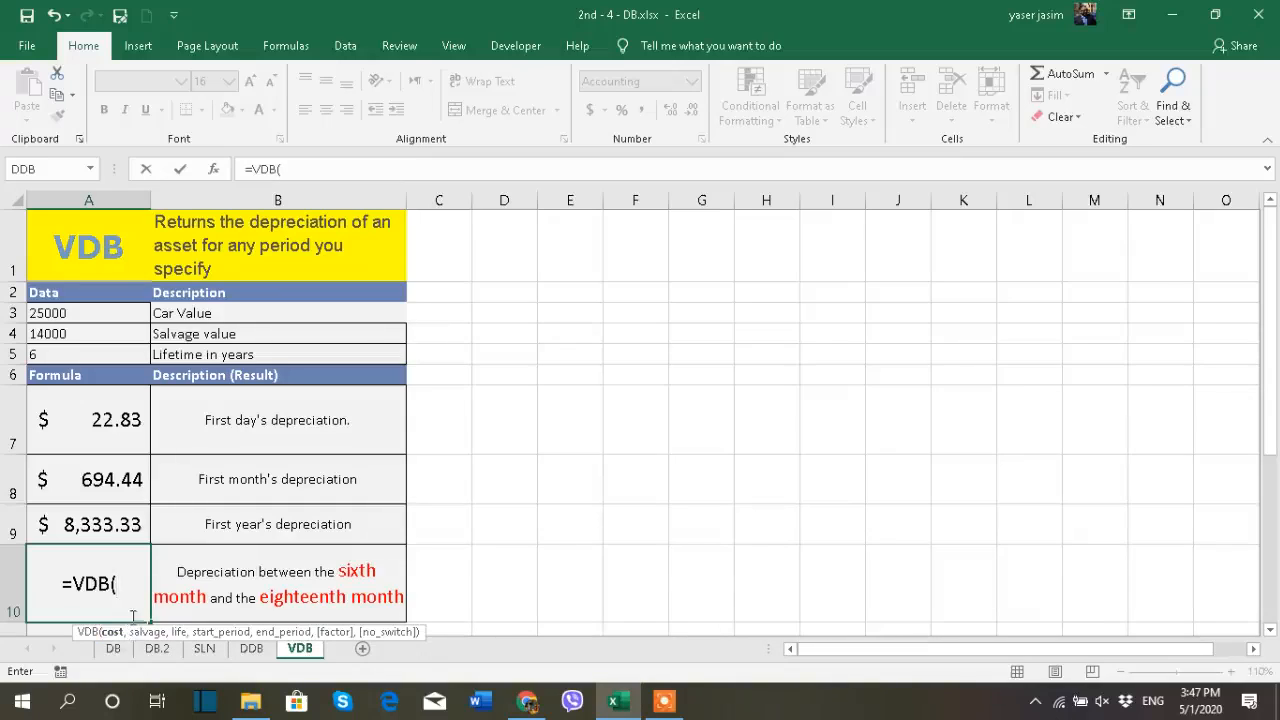
click(62, 314)
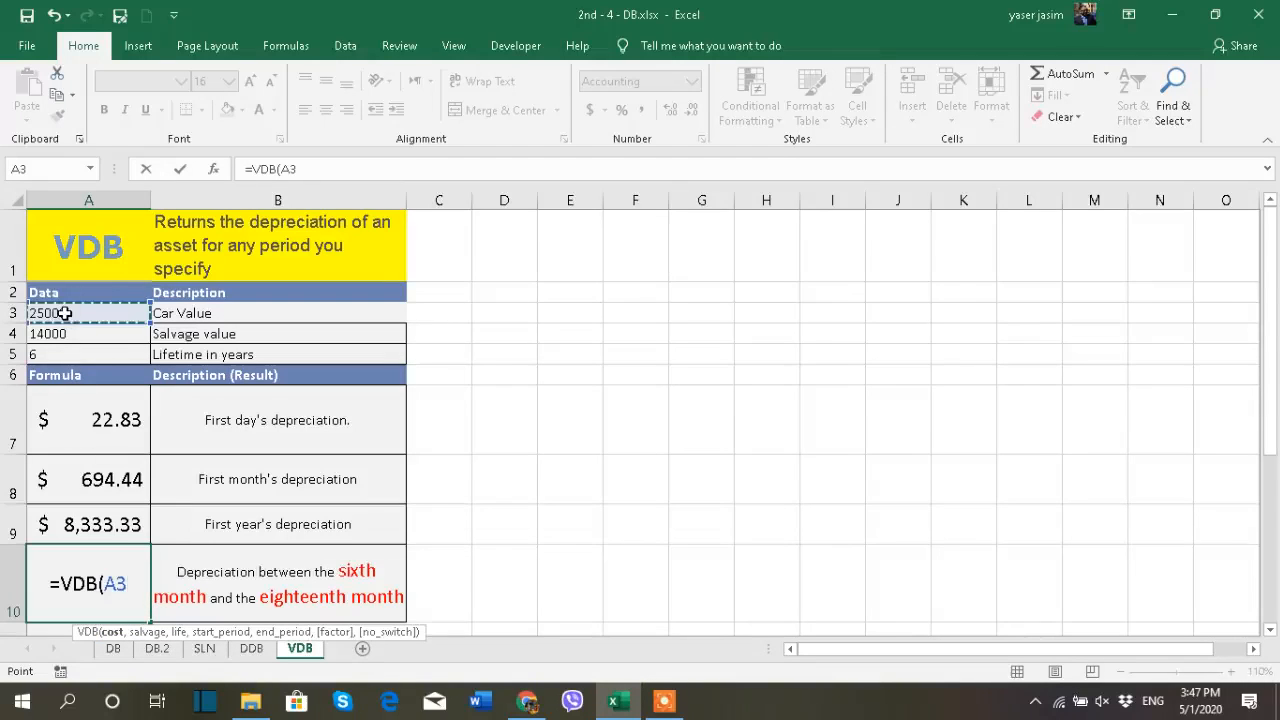
click(50, 332)
Complete the A10 formula as =VDB(A3,A4,A5*12,6,18), with life in months, start period 6 and end period 18
text(,)
click(60, 353)
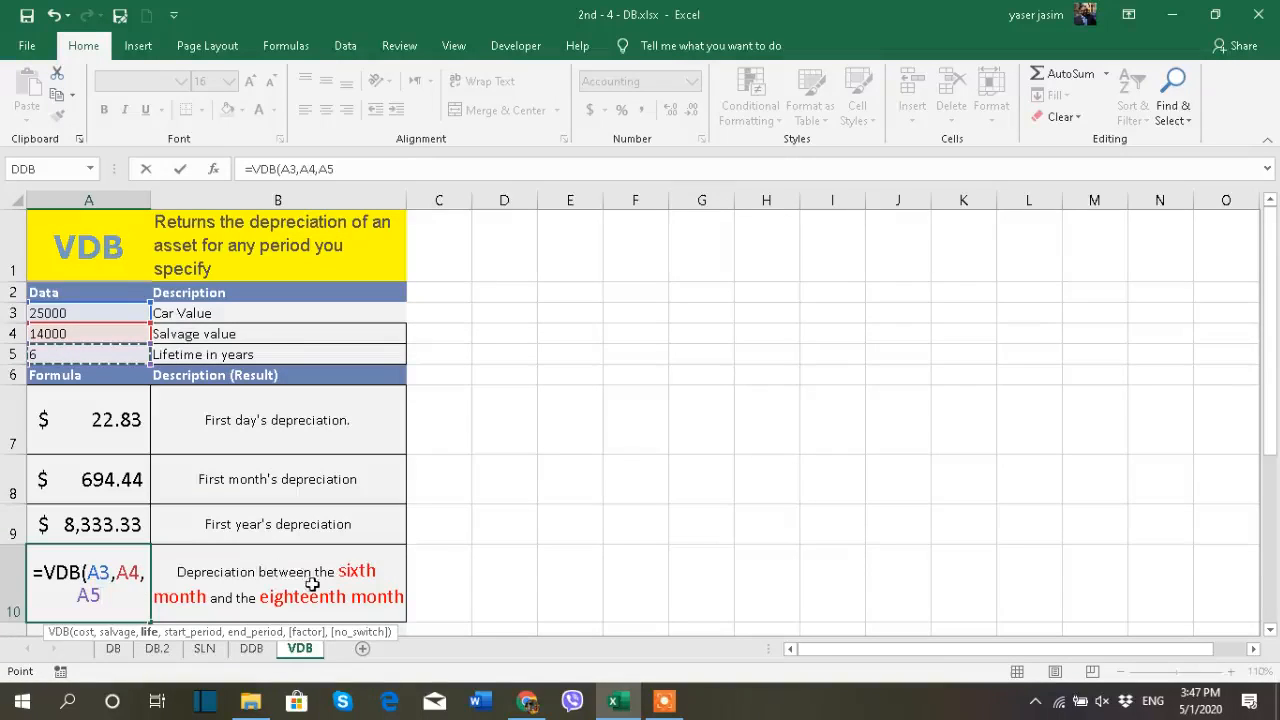
text(*)
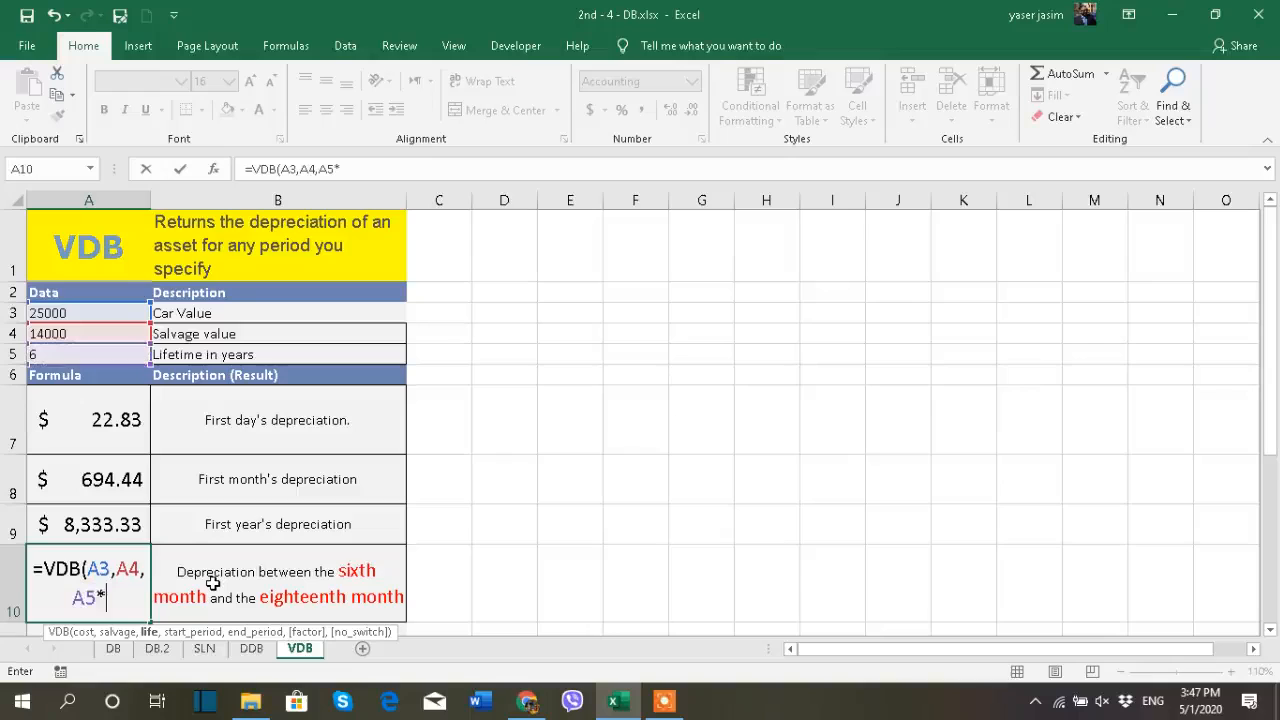
text(12,)
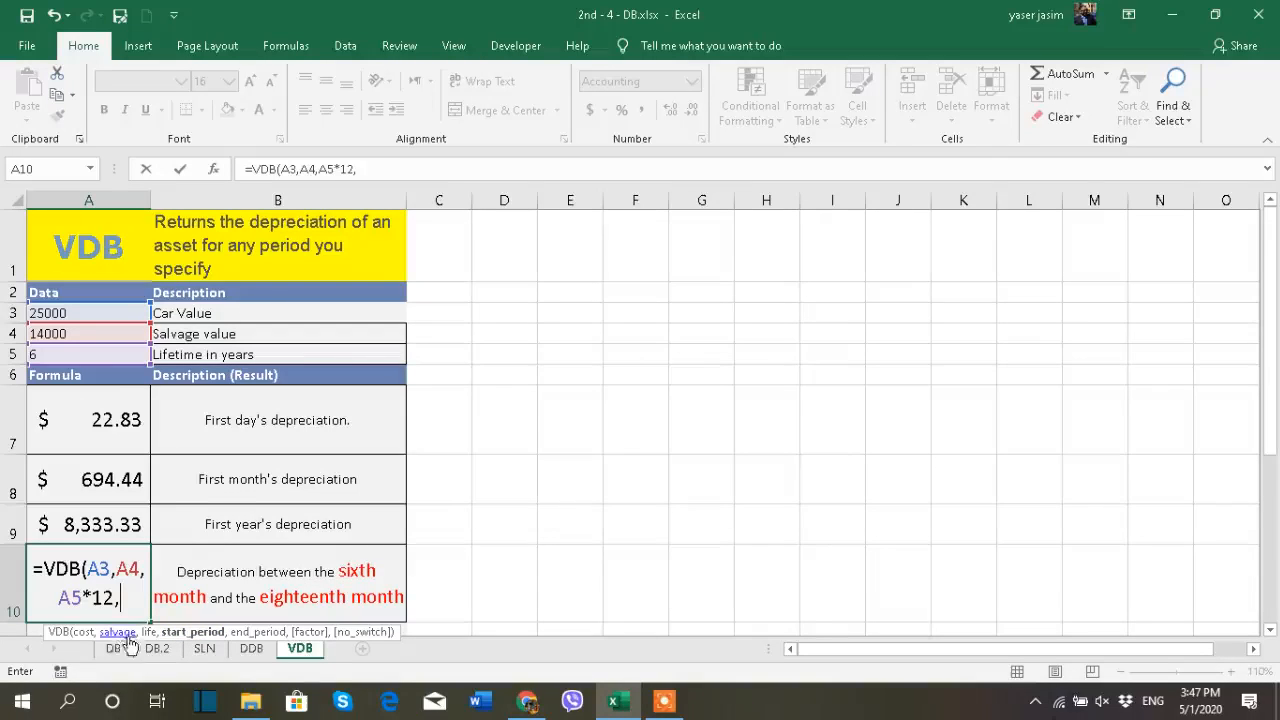
text(6)
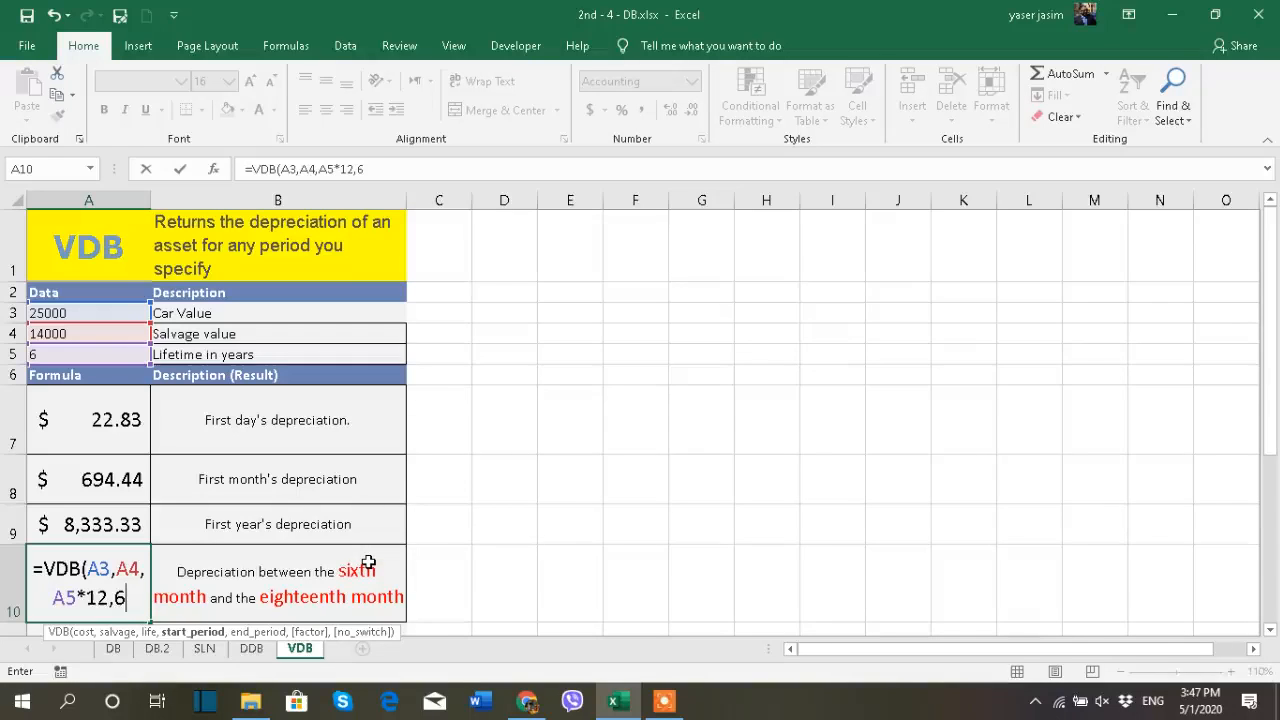
text(,)
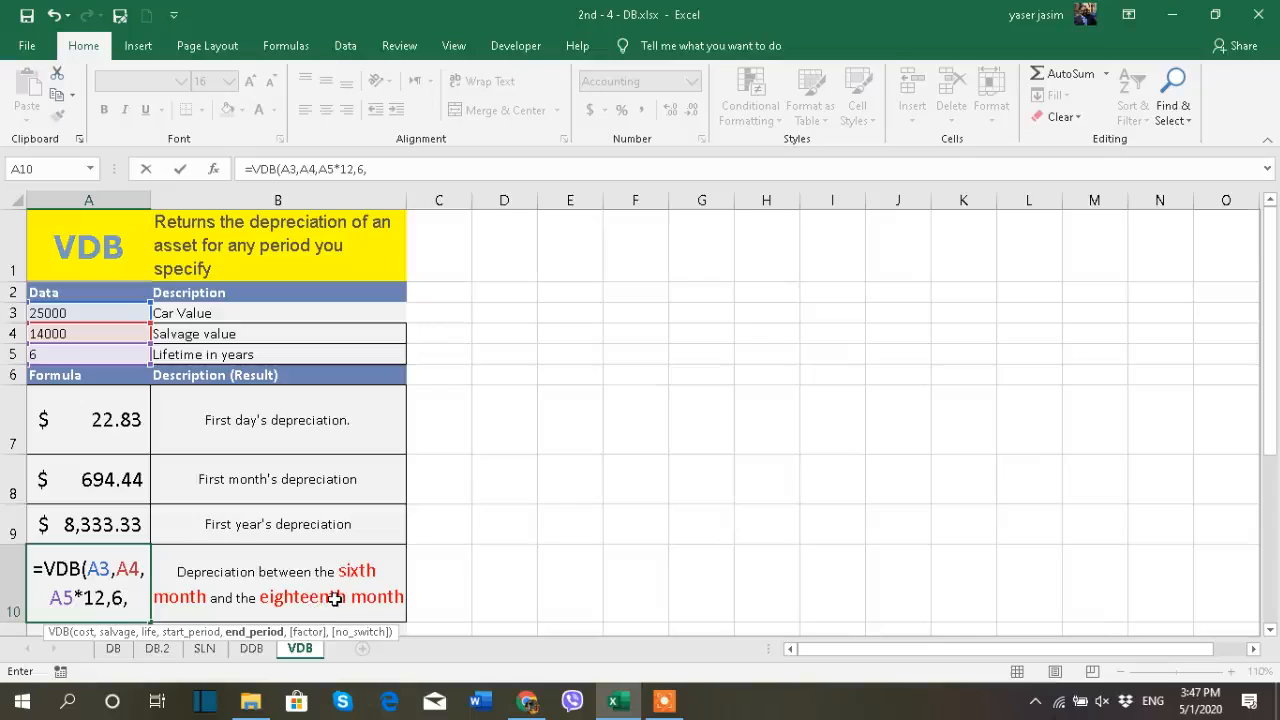
text(18)
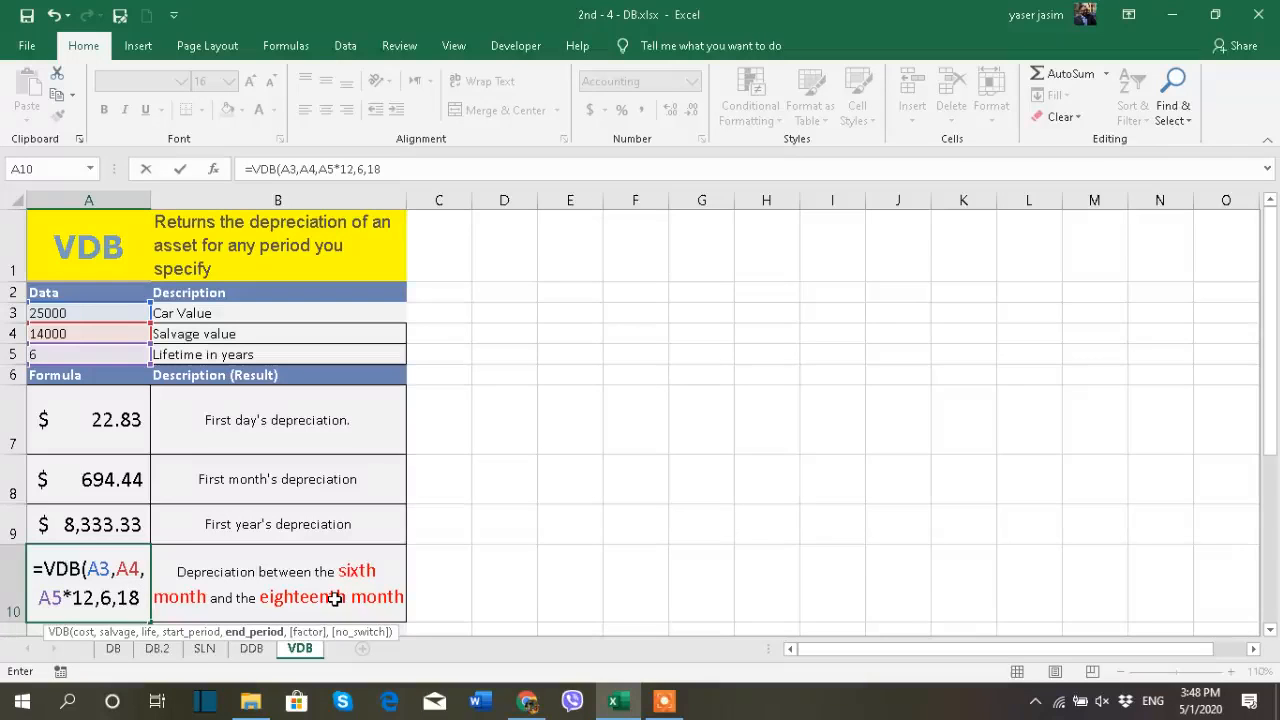
text())
key(Return)
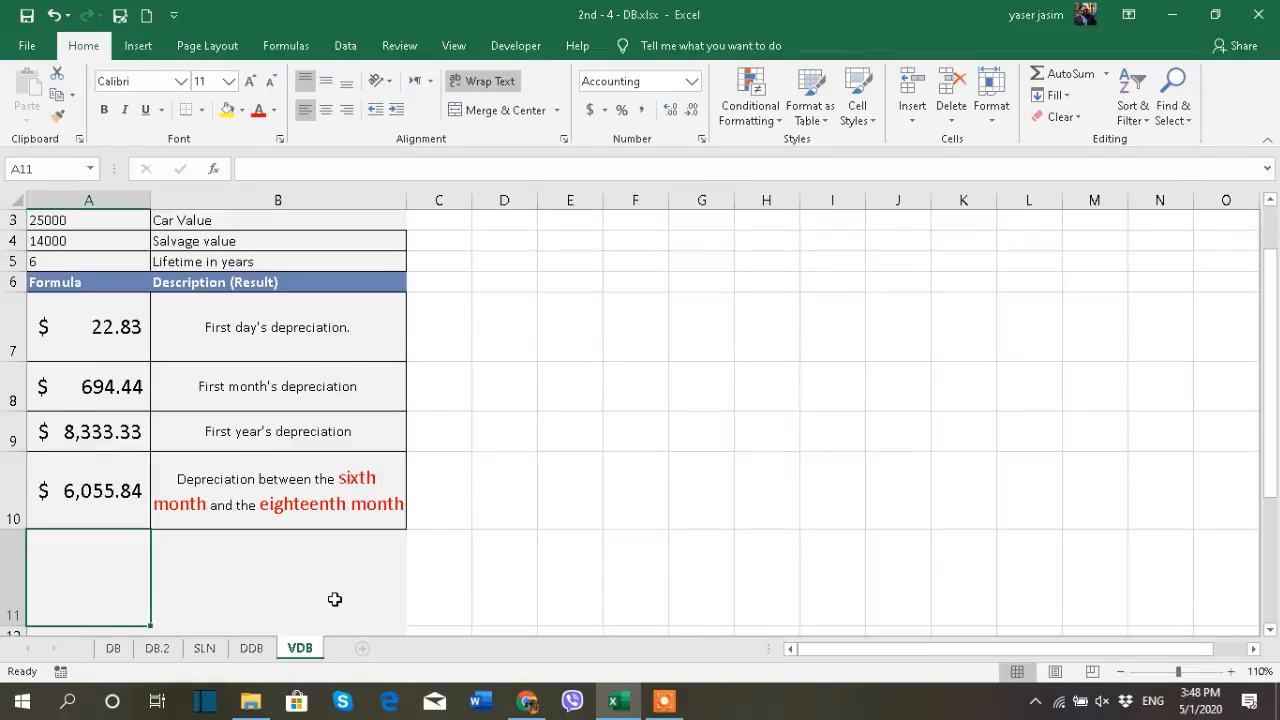
Review the VDB formulas for the day, month, year and sixth-to-eighteenth-month results in A7 through A10
click(132, 352)
click(132, 386)
click(127, 438)
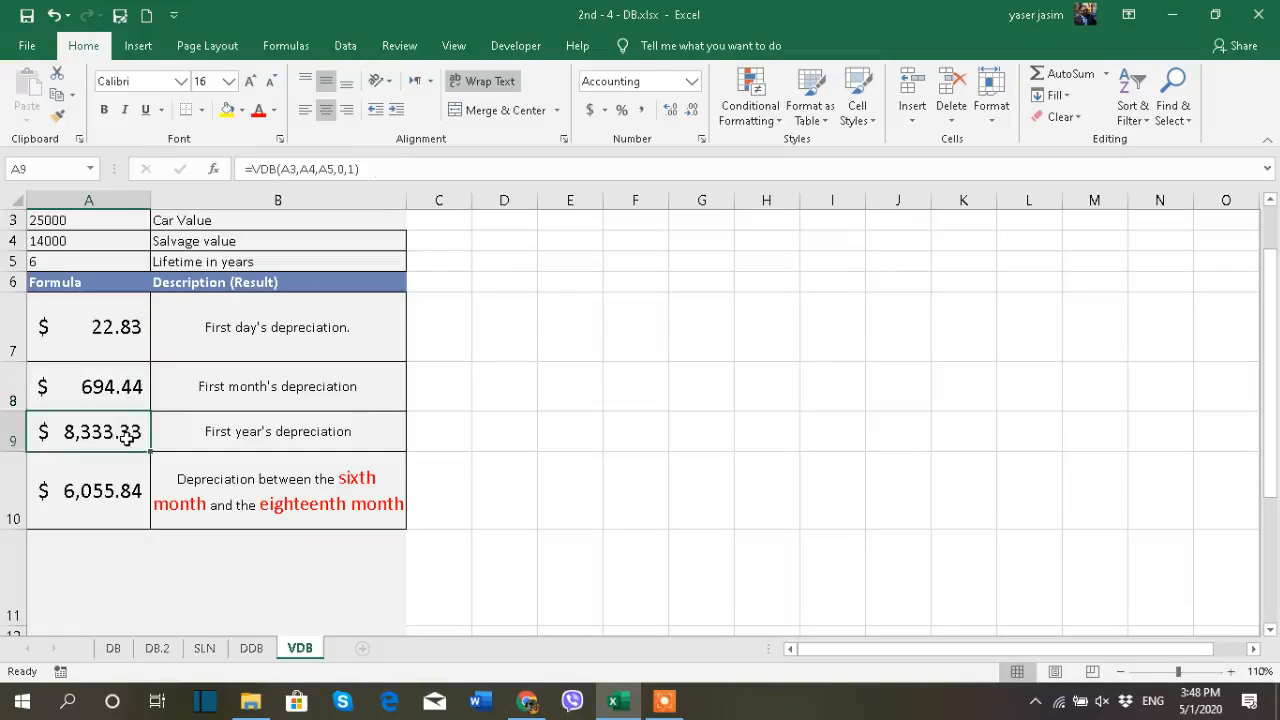
click(127, 487)
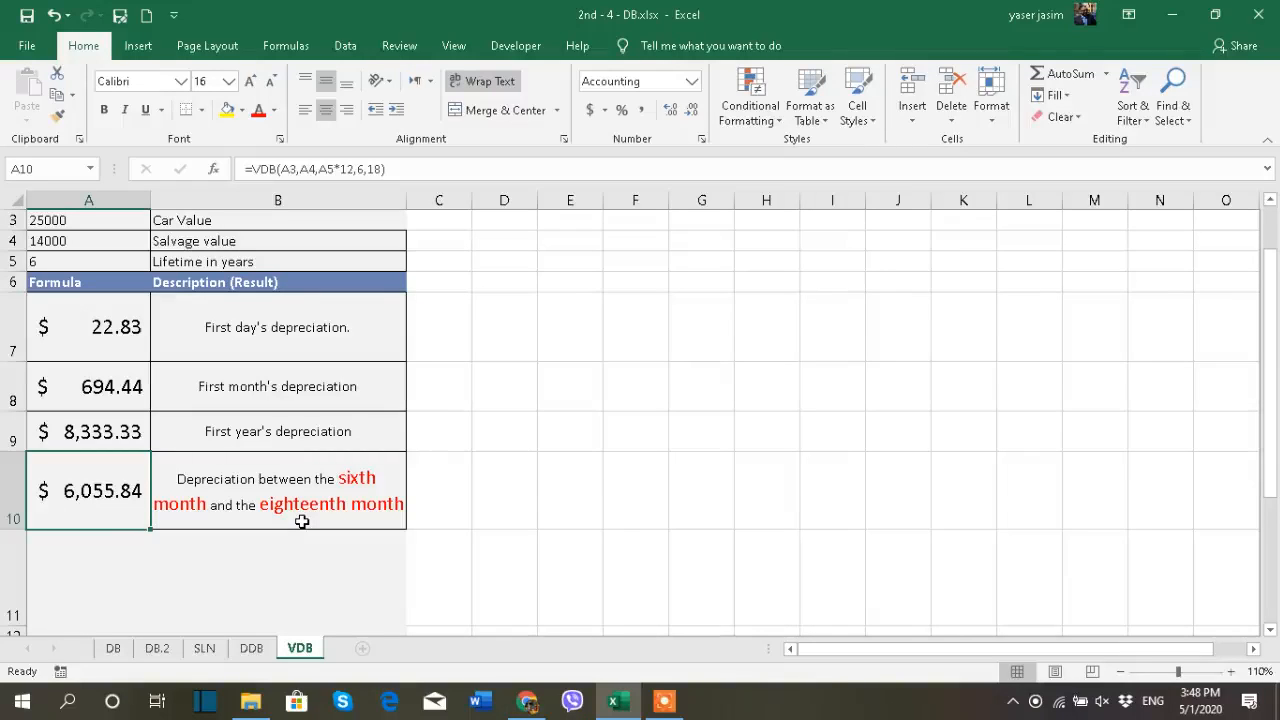
Note a sample period beside the table by entering 9 in D10 and 12 in E10
click(450, 508)
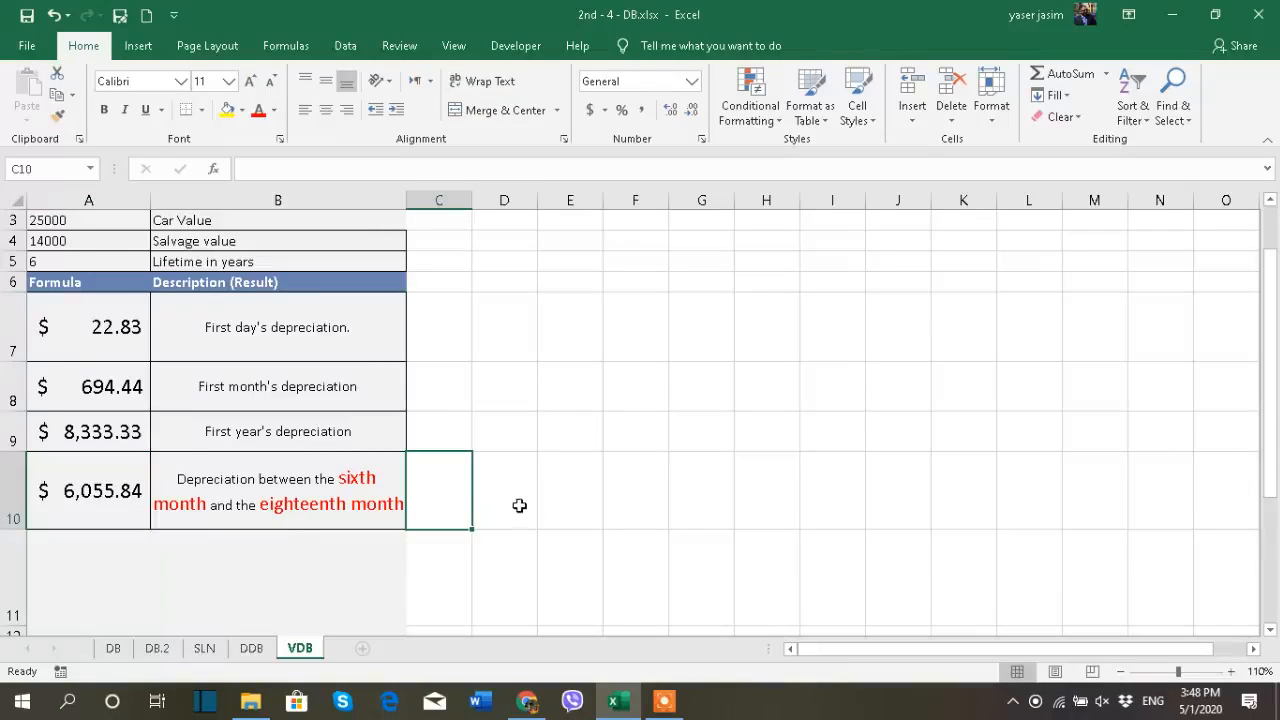
click(516, 515)
text(9)
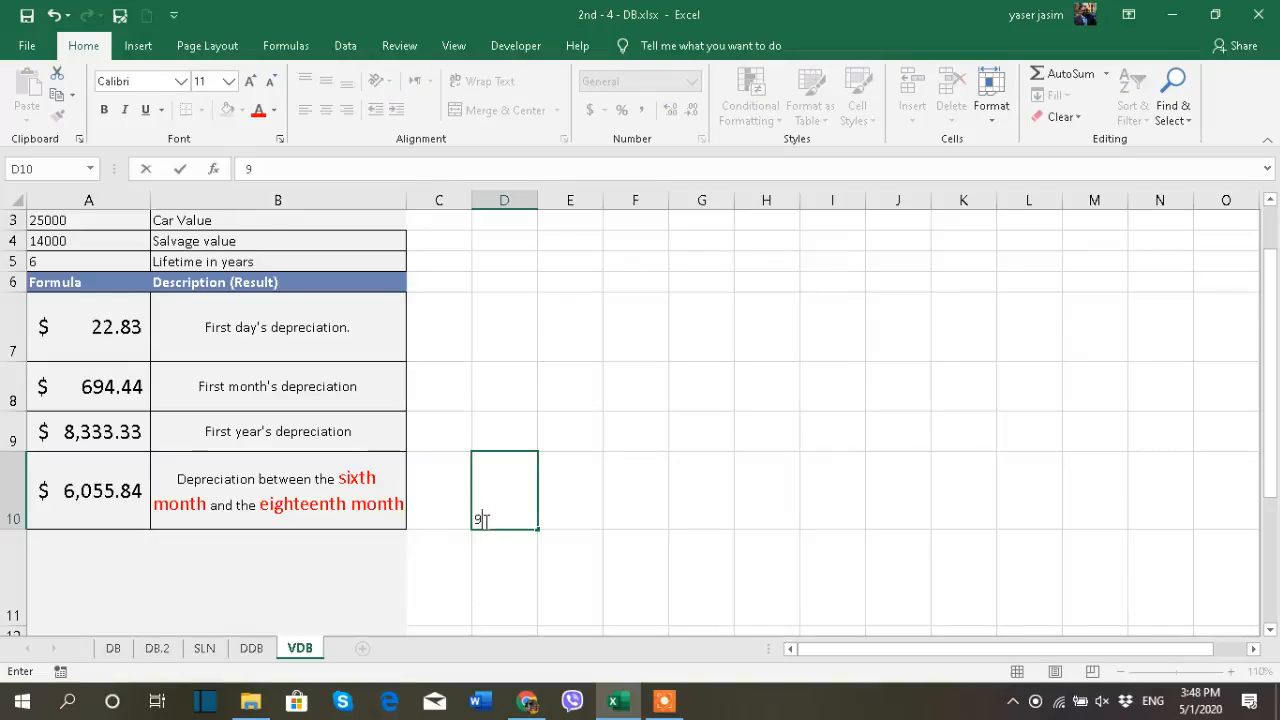
key(Tab)
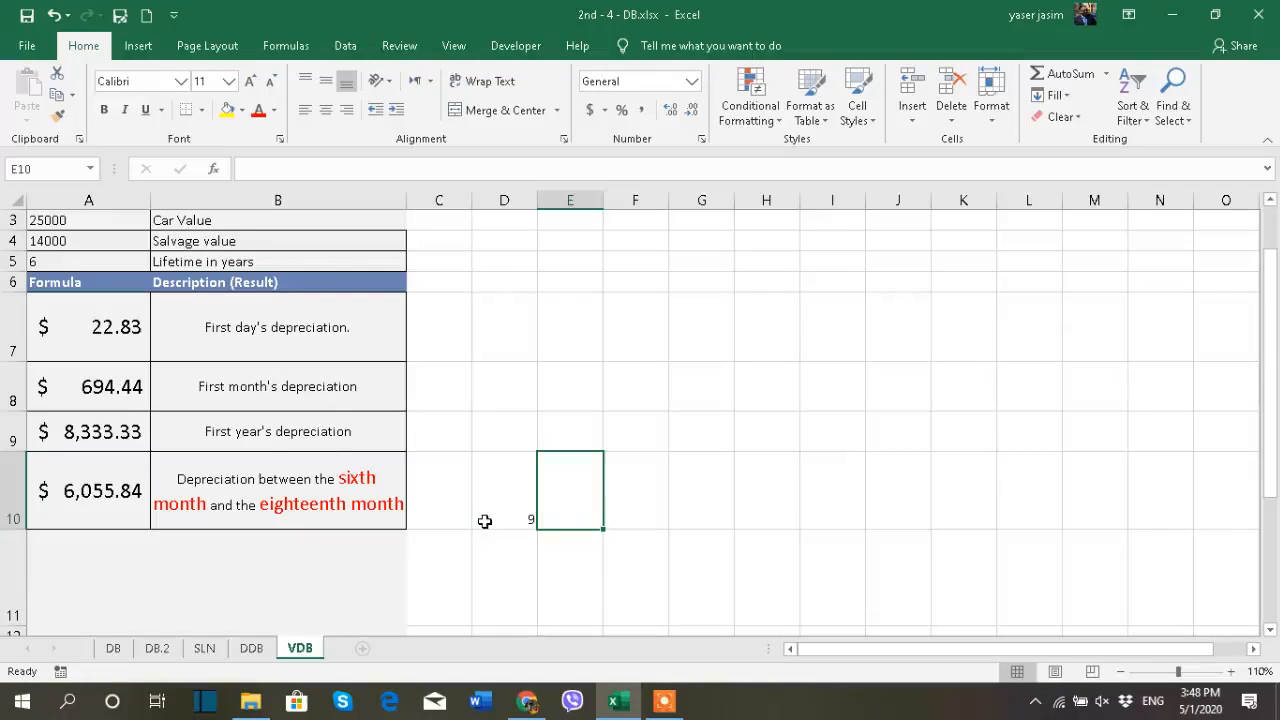
text(12)
key(Tab)
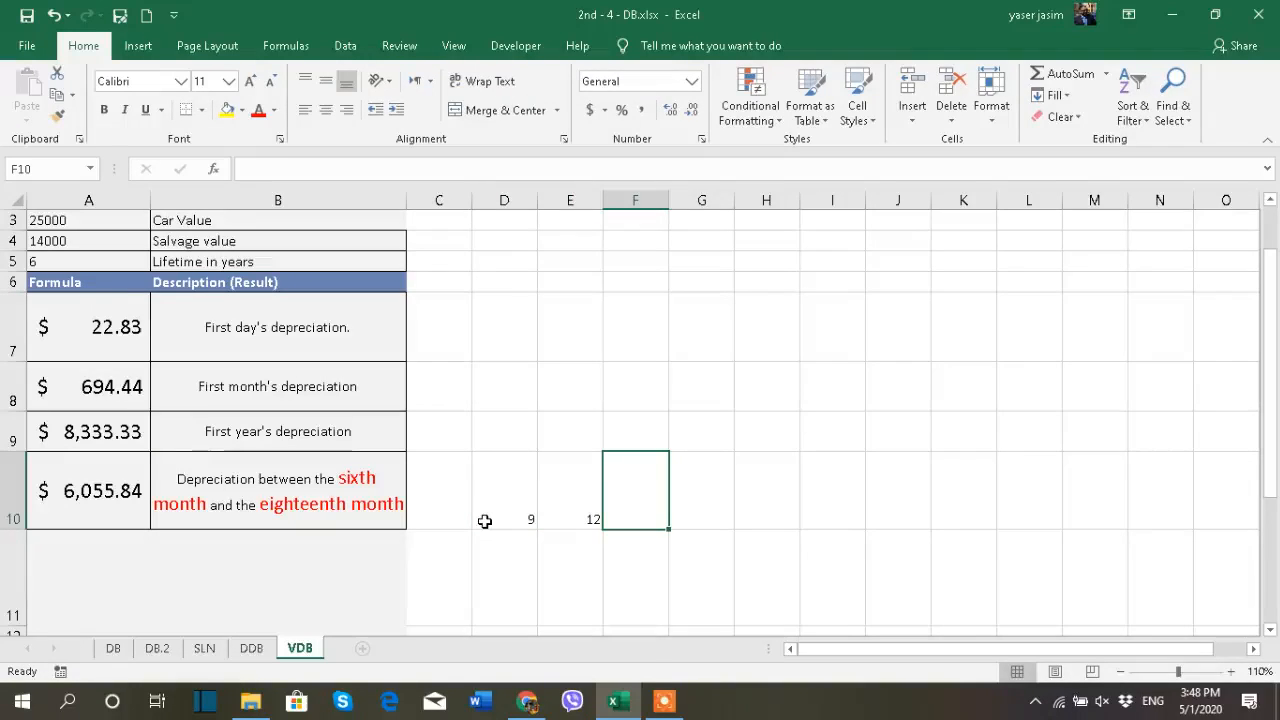
drag(554, 489, 524, 495)
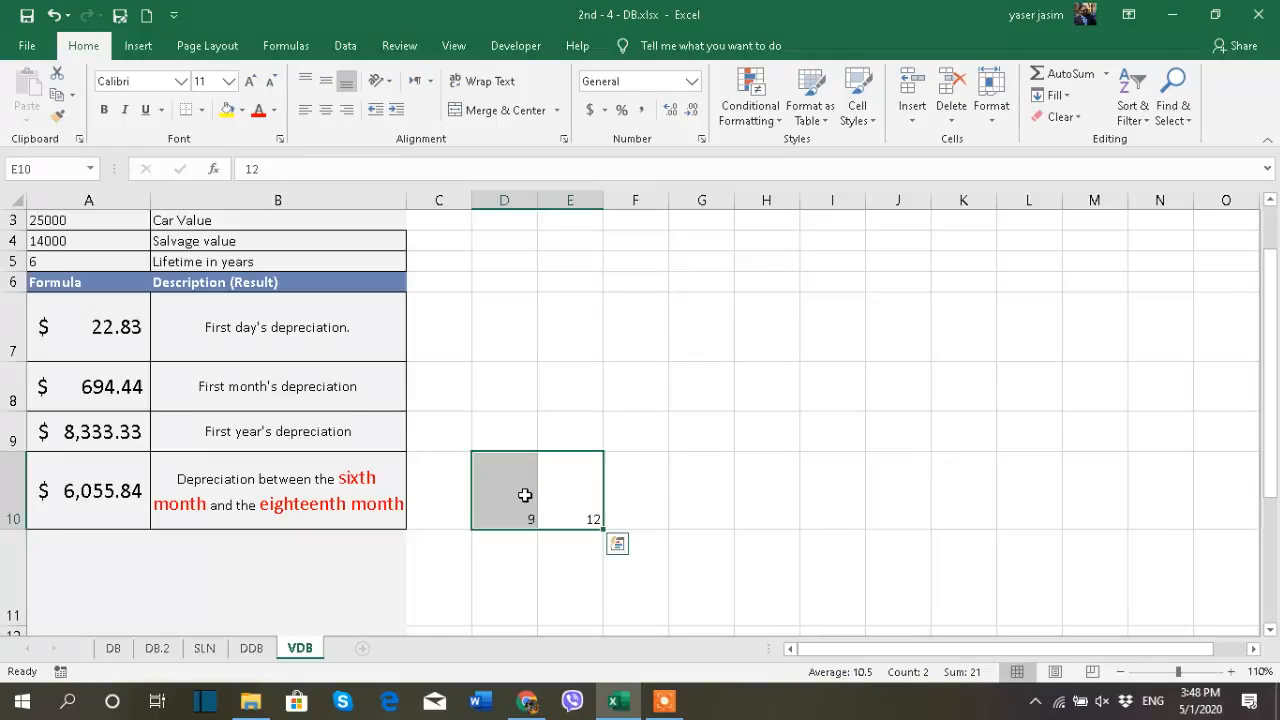
key(Home)
key(Delete)
drag(524, 495, 584, 501)
key(ctrl+z)
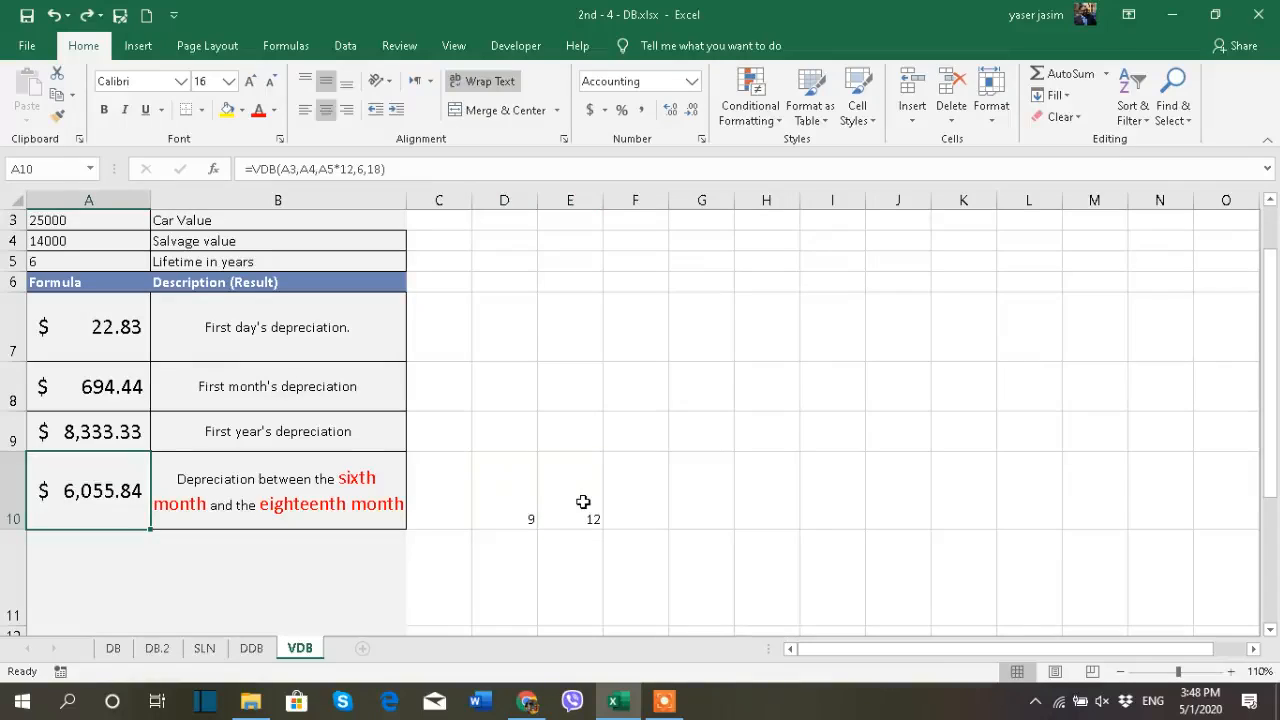
Clear D10:E10 and note another sample period with 3 in D10 and 10 in E10
drag(510, 484, 591, 494)
key(Delete)
click(517, 484)
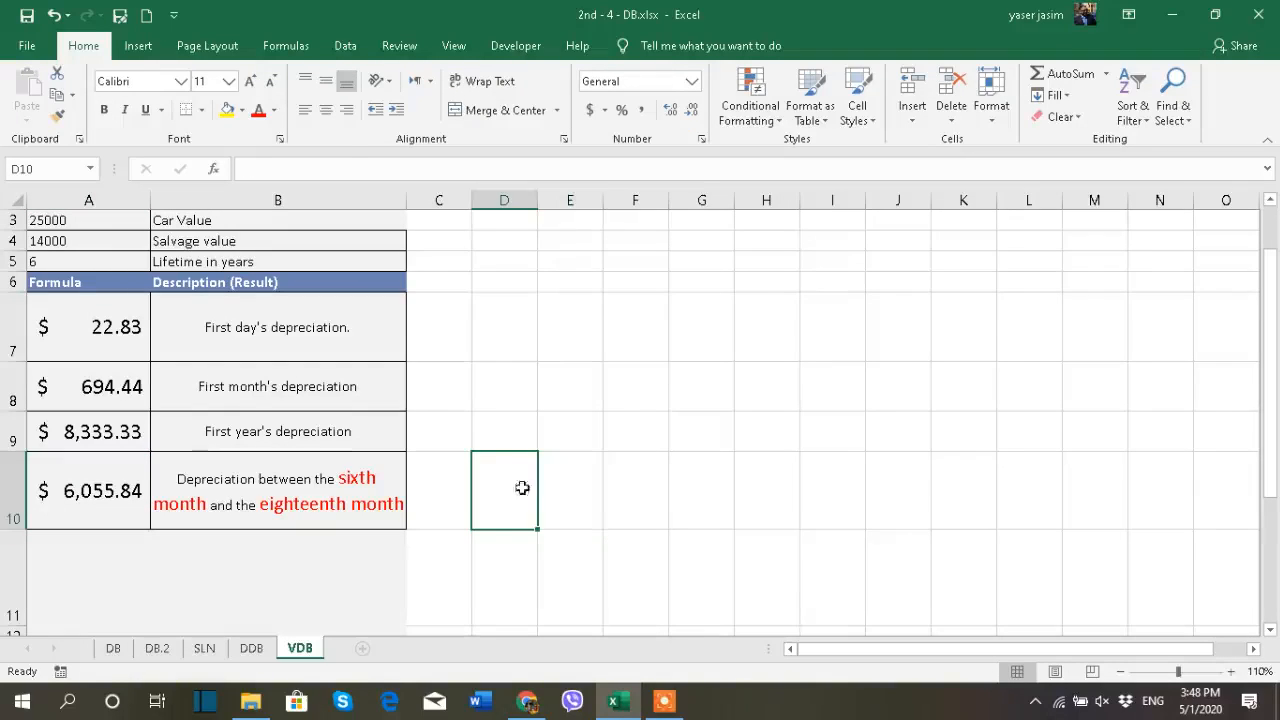
text(3)
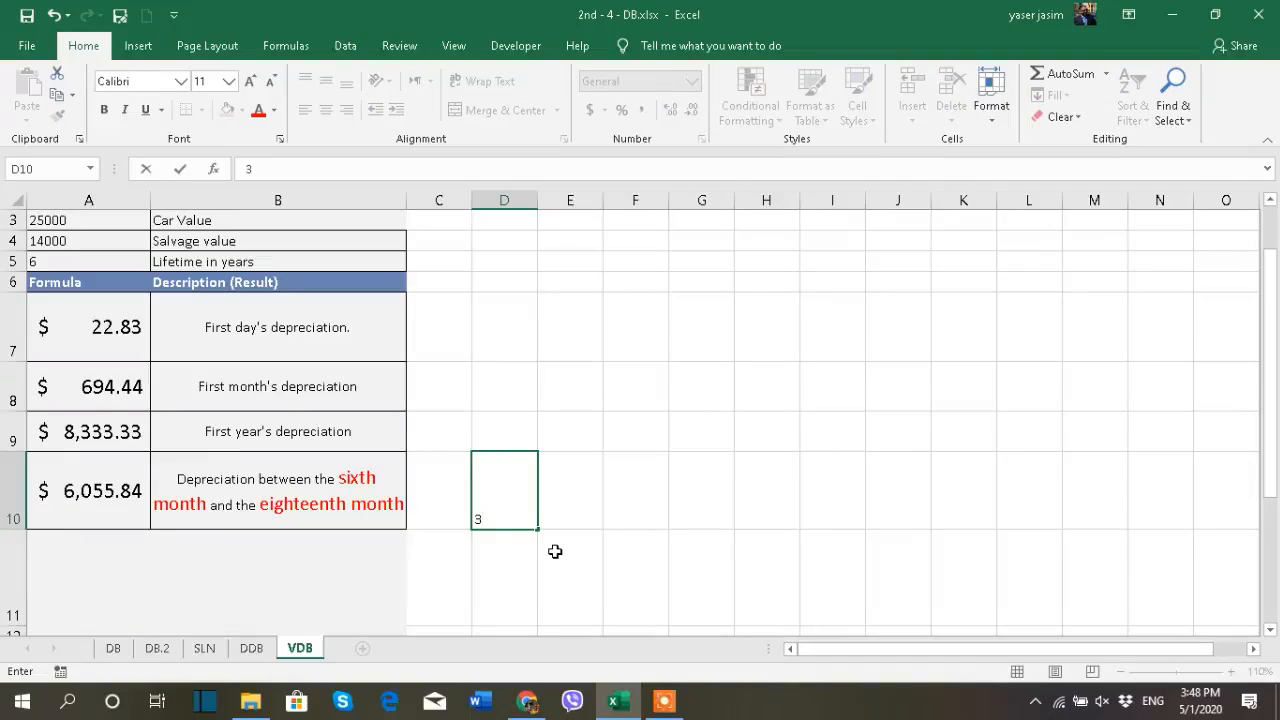
key(Tab)
text(10)
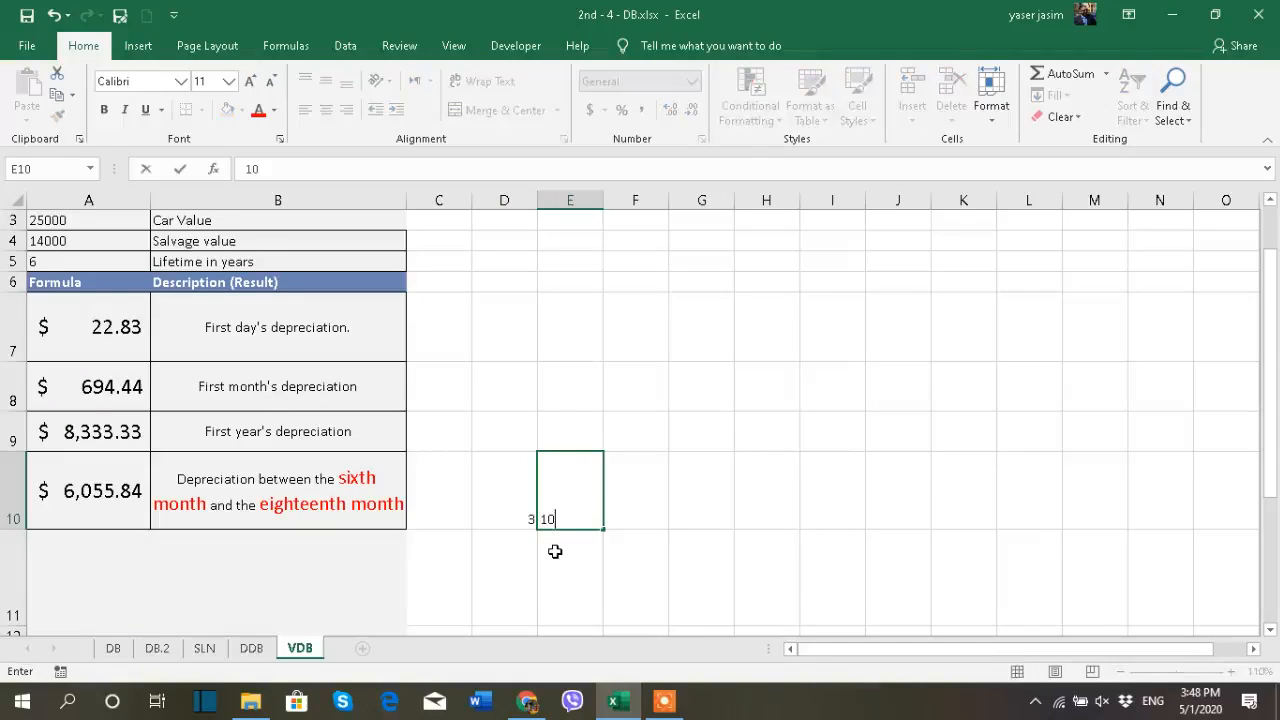
click(689, 528)
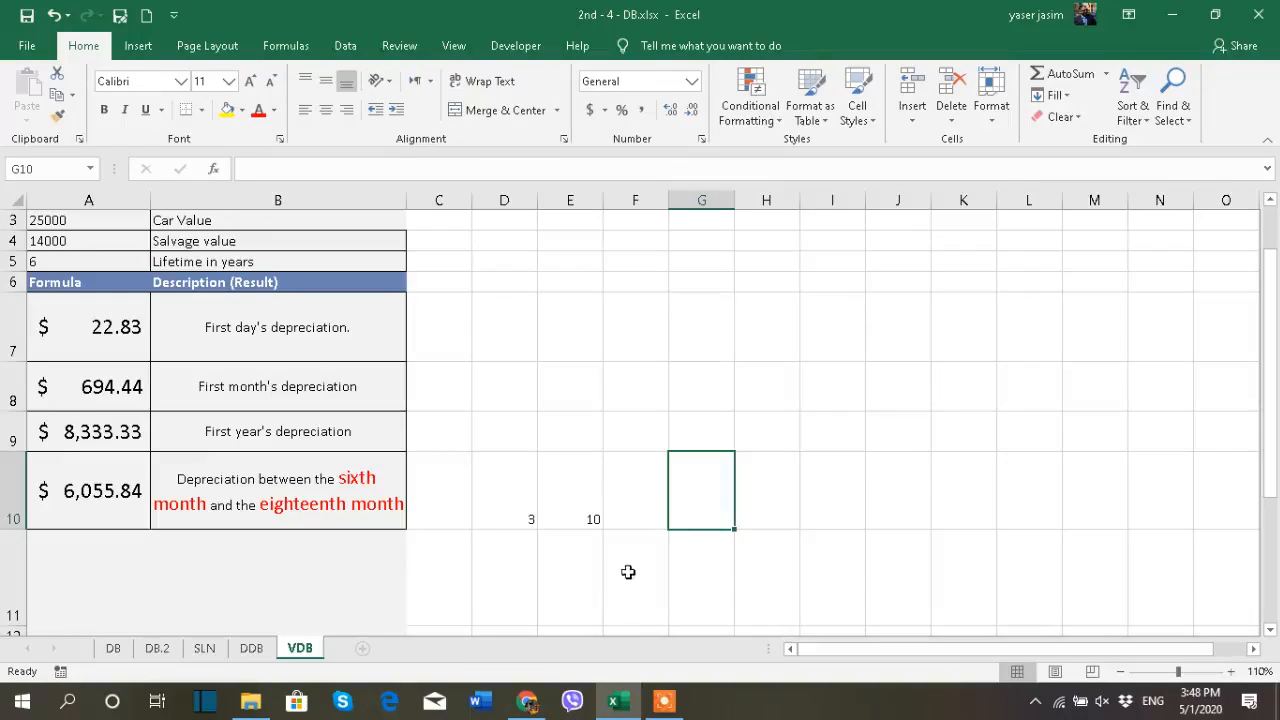
Clear the sample period entries from D10:E10
click(579, 502)
drag(579, 502, 531, 491)
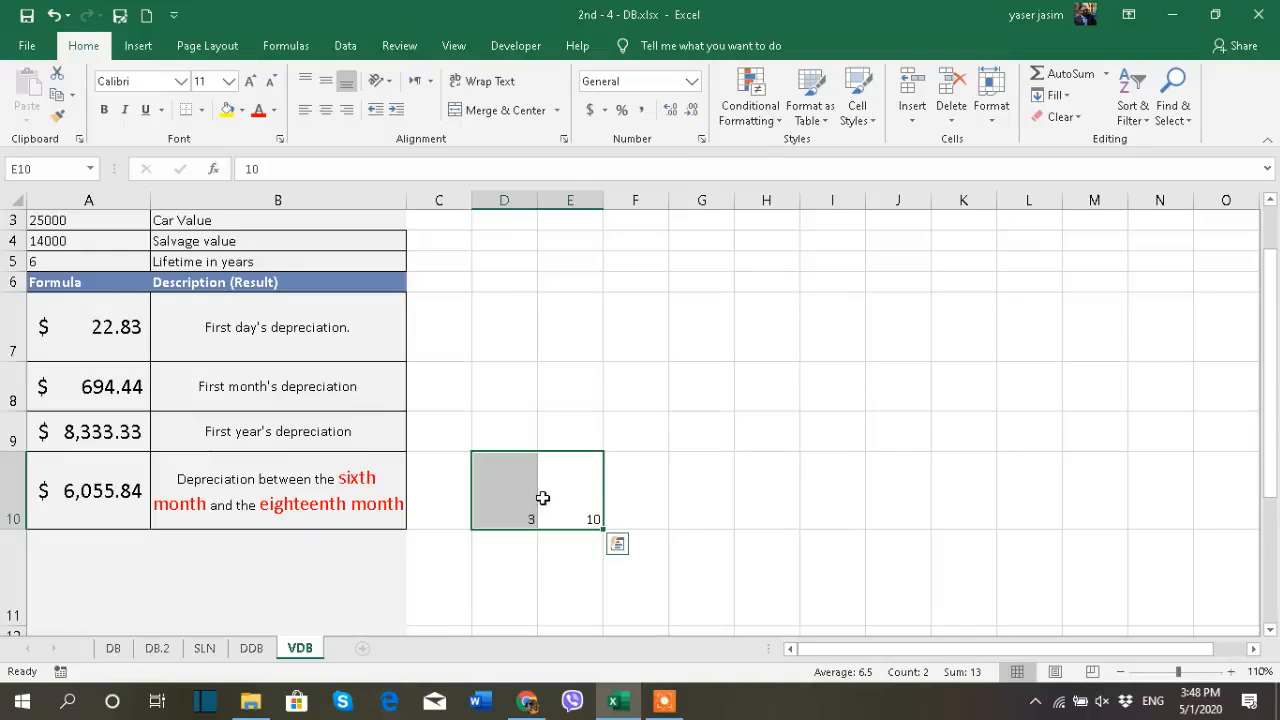
key(Delete)
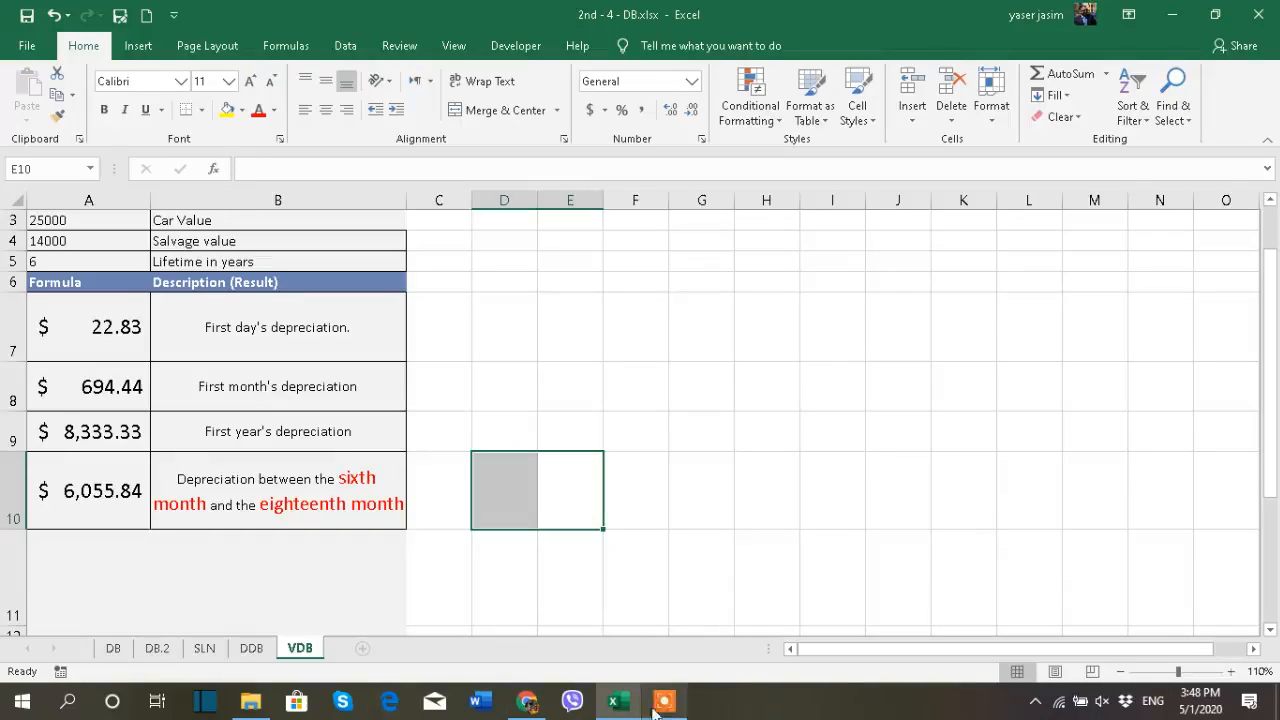
mouse_move(664, 714)
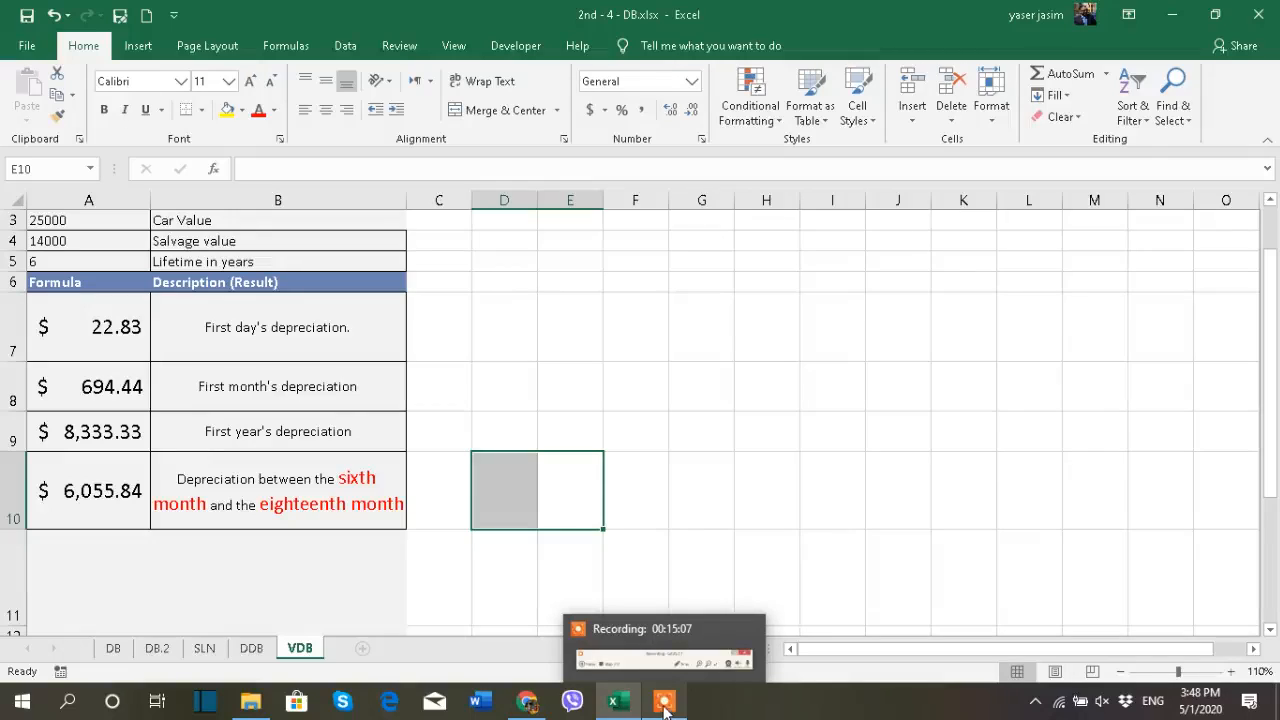
click(664, 705)
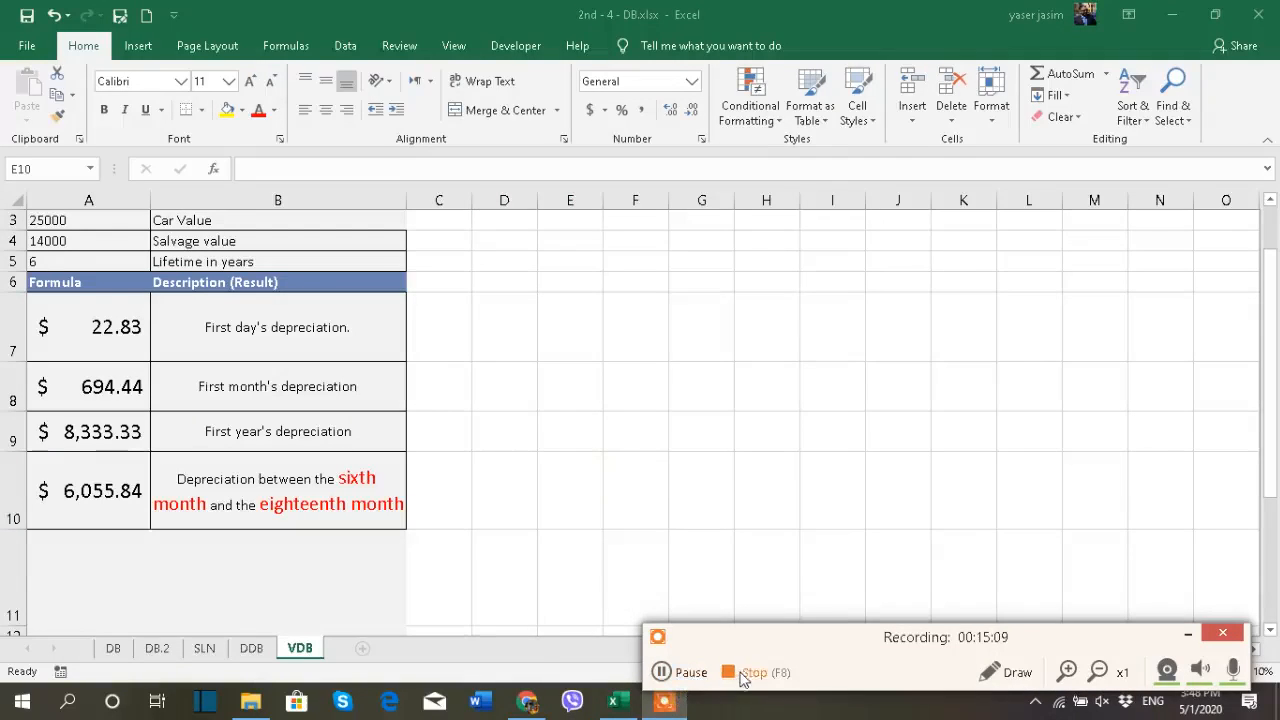